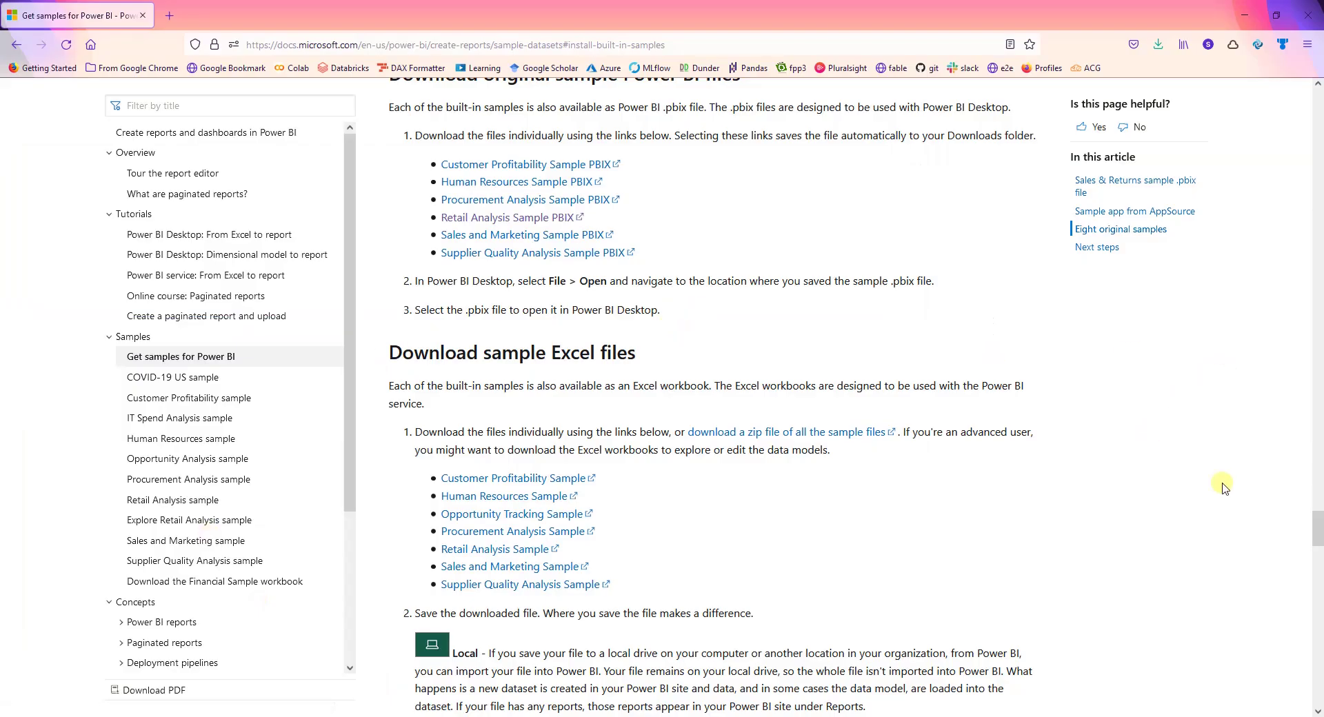
- Scroll the Get samples for Power BI article to the downloadable sample .pbix files list
drag(1317, 534, 1277, 31)
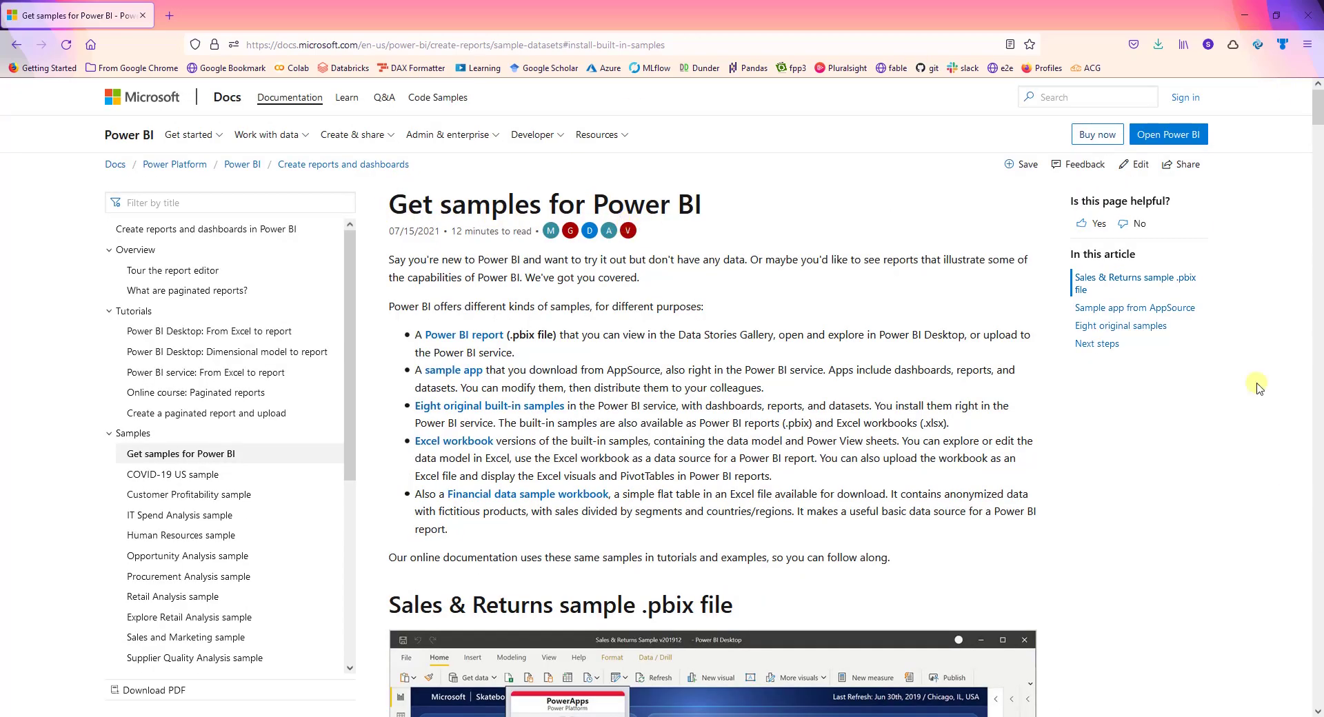
drag(1315, 104, 1318, 521)
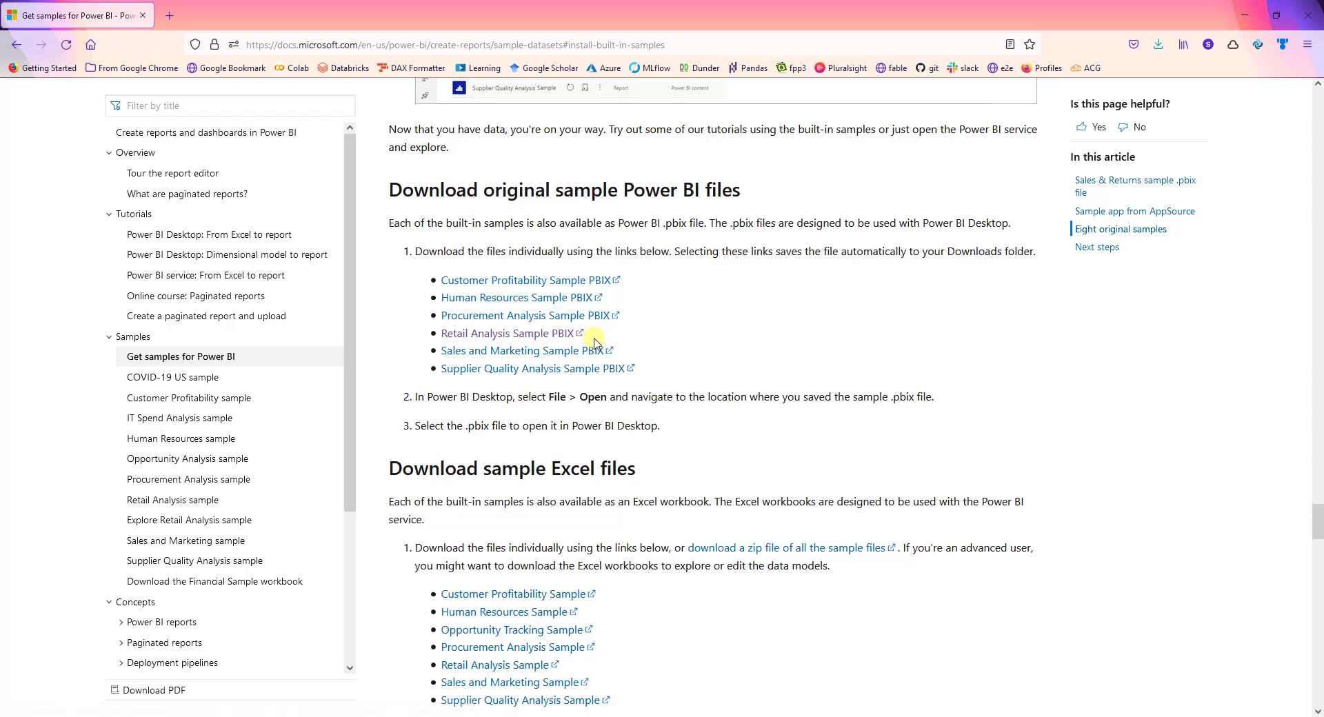
- Download the Retail Analysis Sample PBIX, dismissing the Firefox open-file prompt and retrying once
click(522, 333)
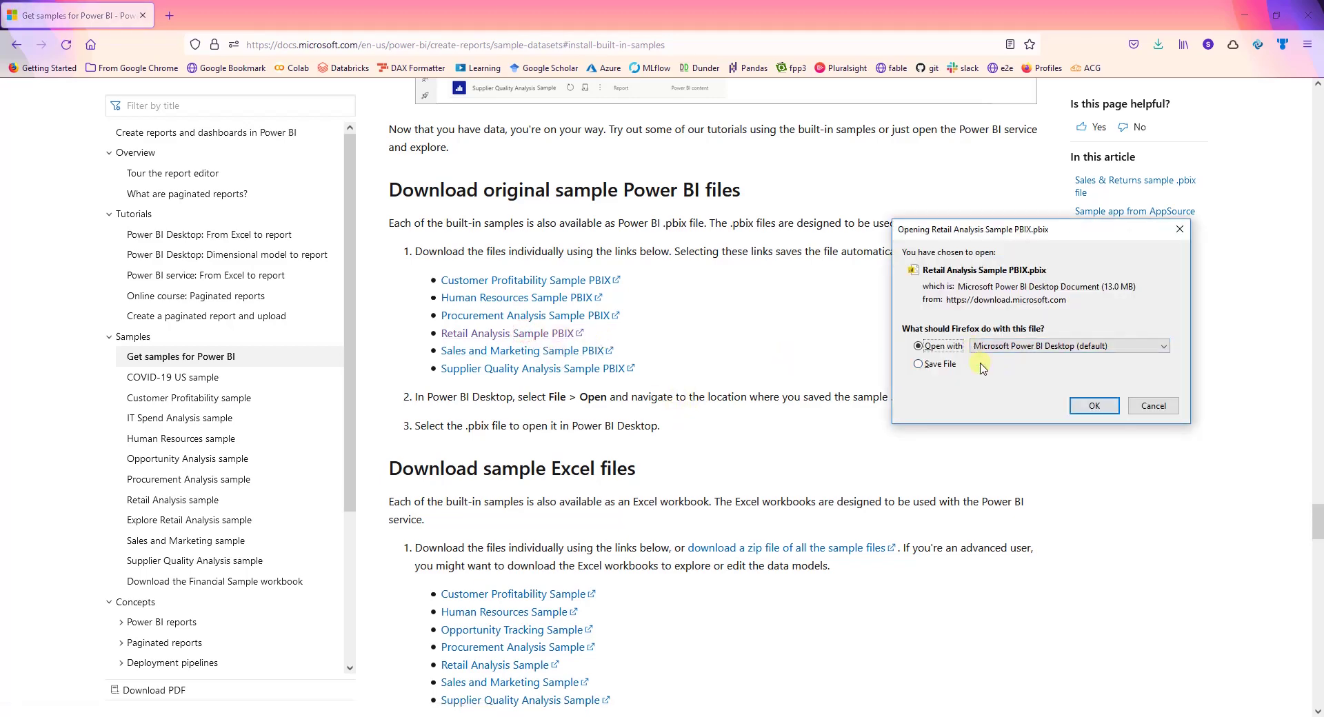
click(1156, 406)
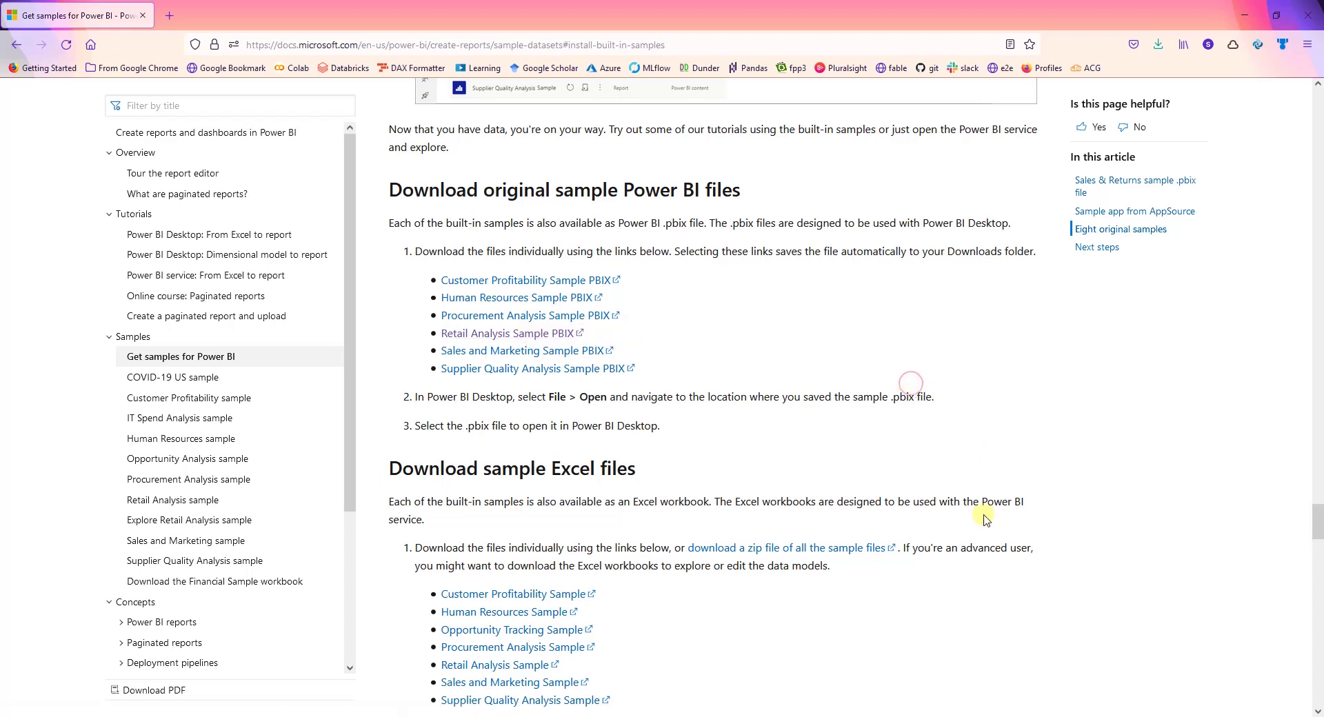
scroll(979, 519, down, 2)
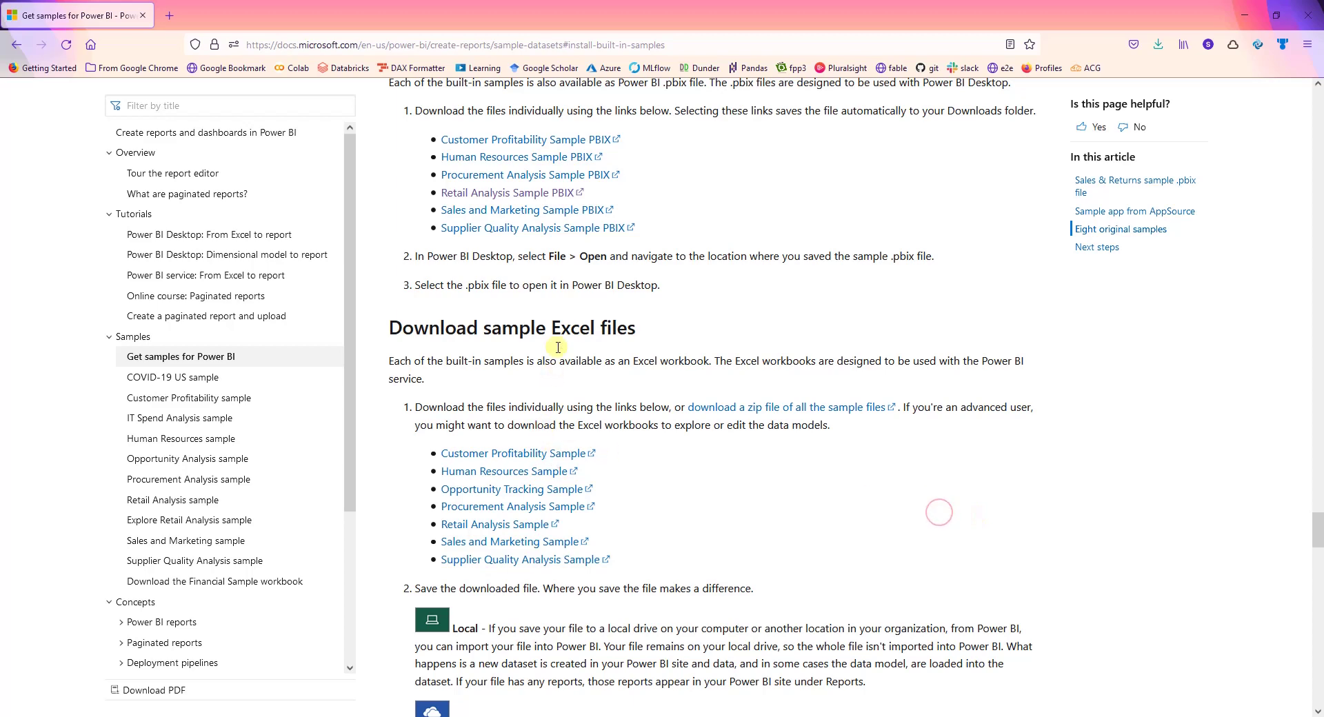
scroll(631, 400, up, 1)
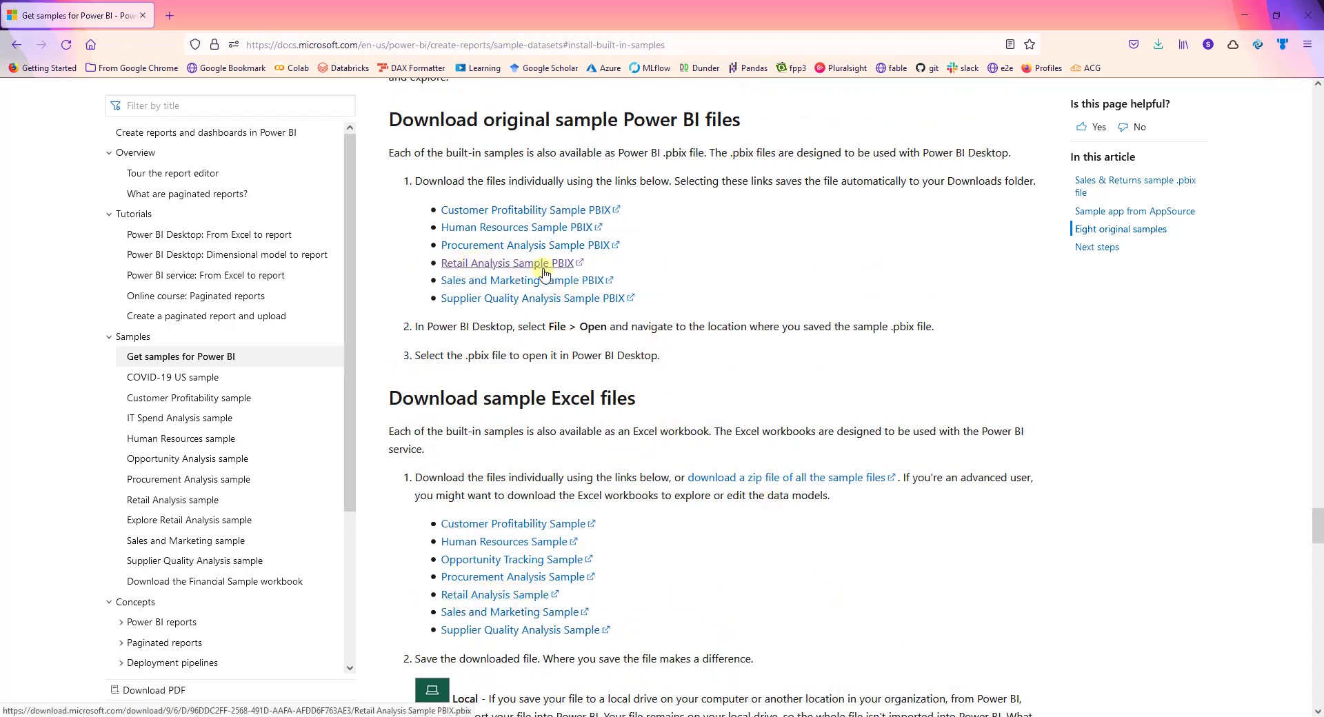
click(501, 266)
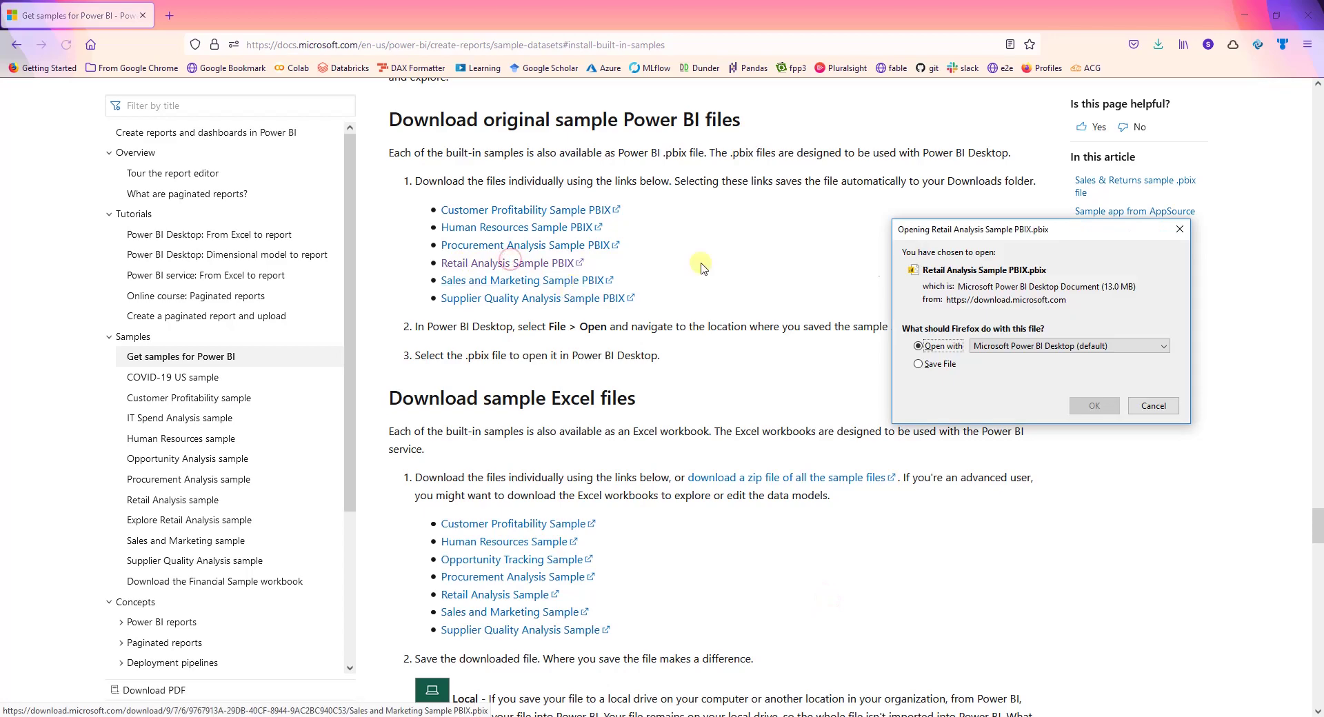
click(1152, 406)
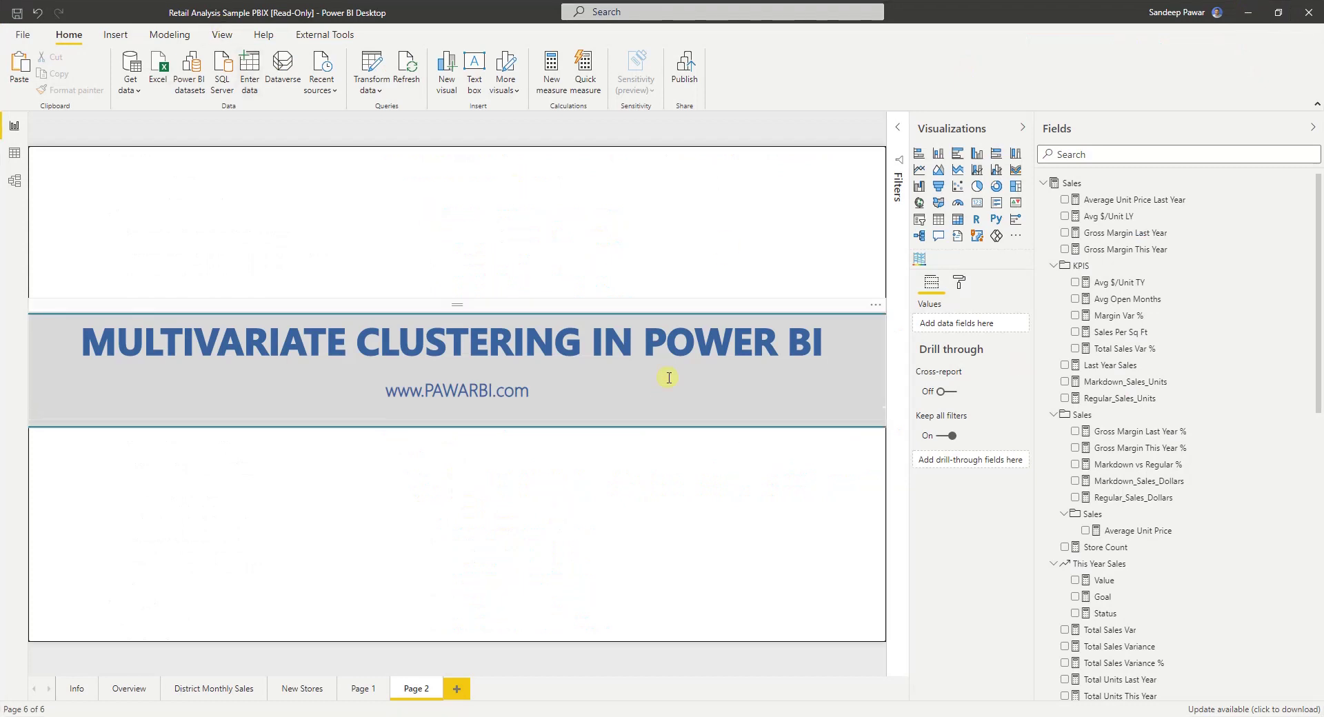
- Deselect the report canvas and switch to Data view to see the Store table rows
click(129, 692)
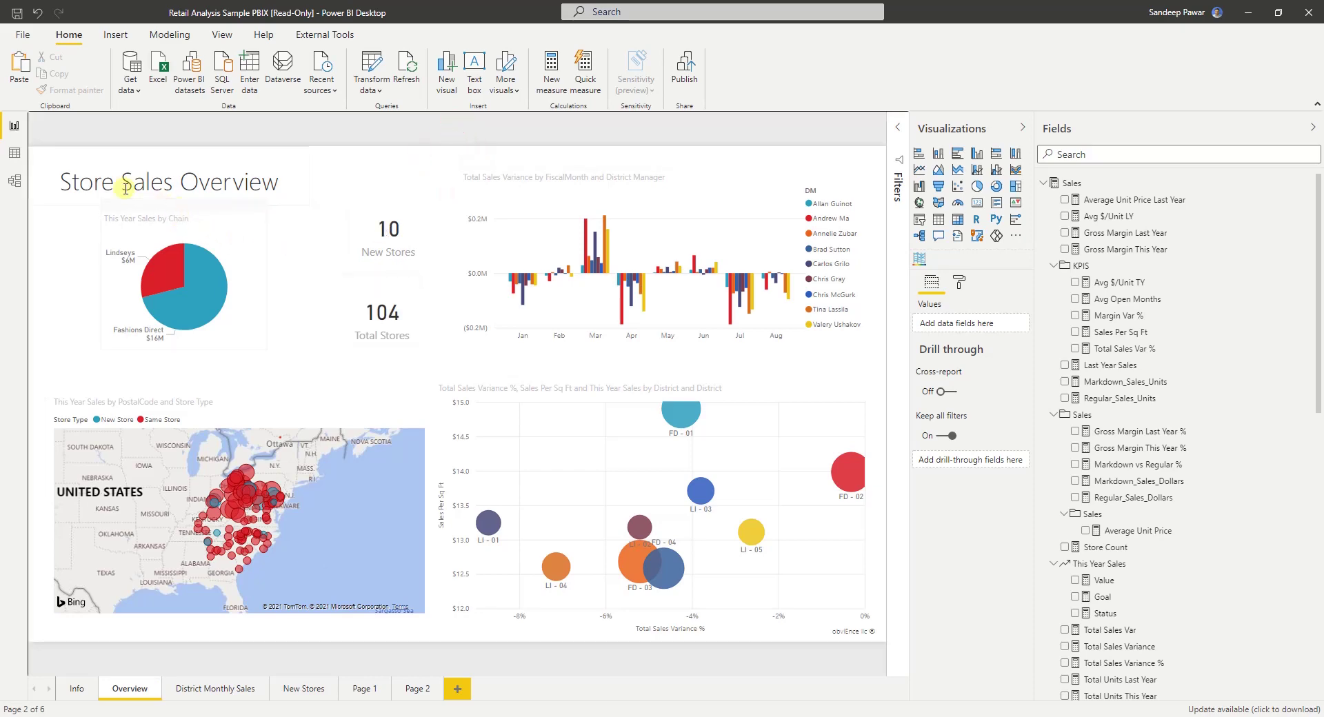
click(12, 153)
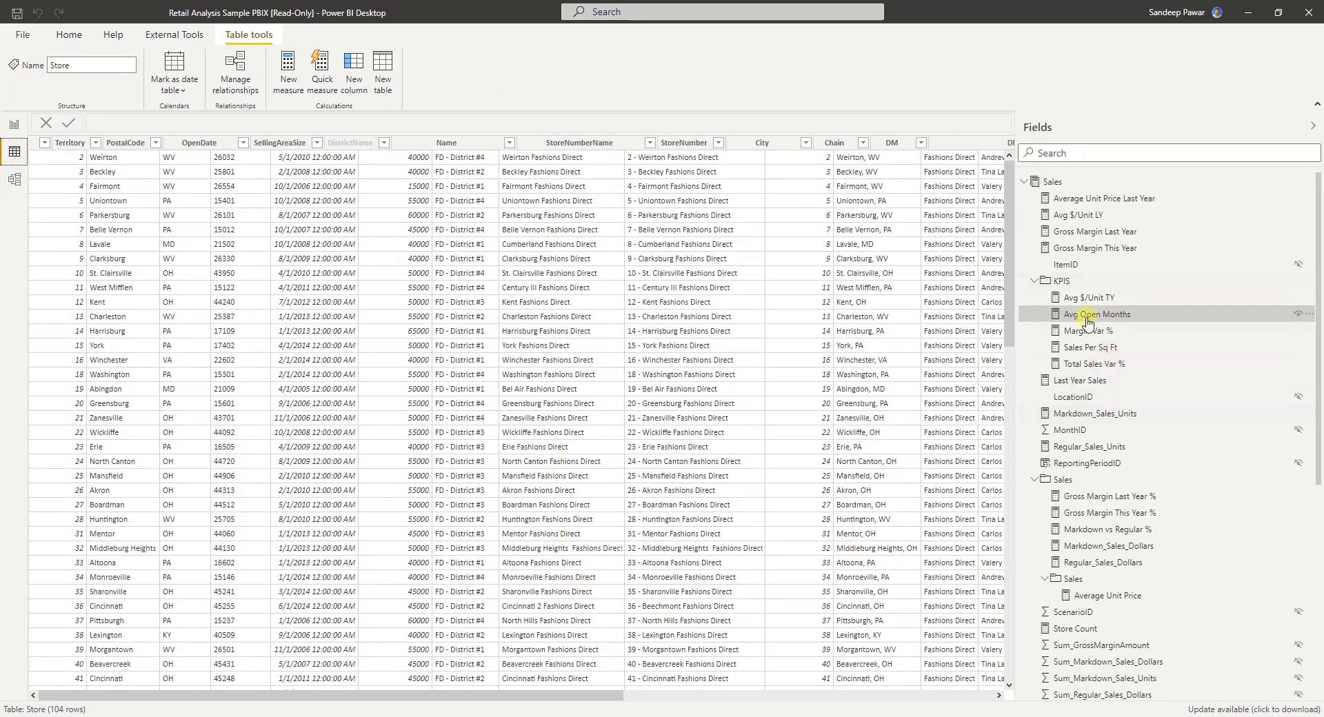
- Browse the Sales, District and Store table rows, then return to the Overview report page
click(1032, 178)
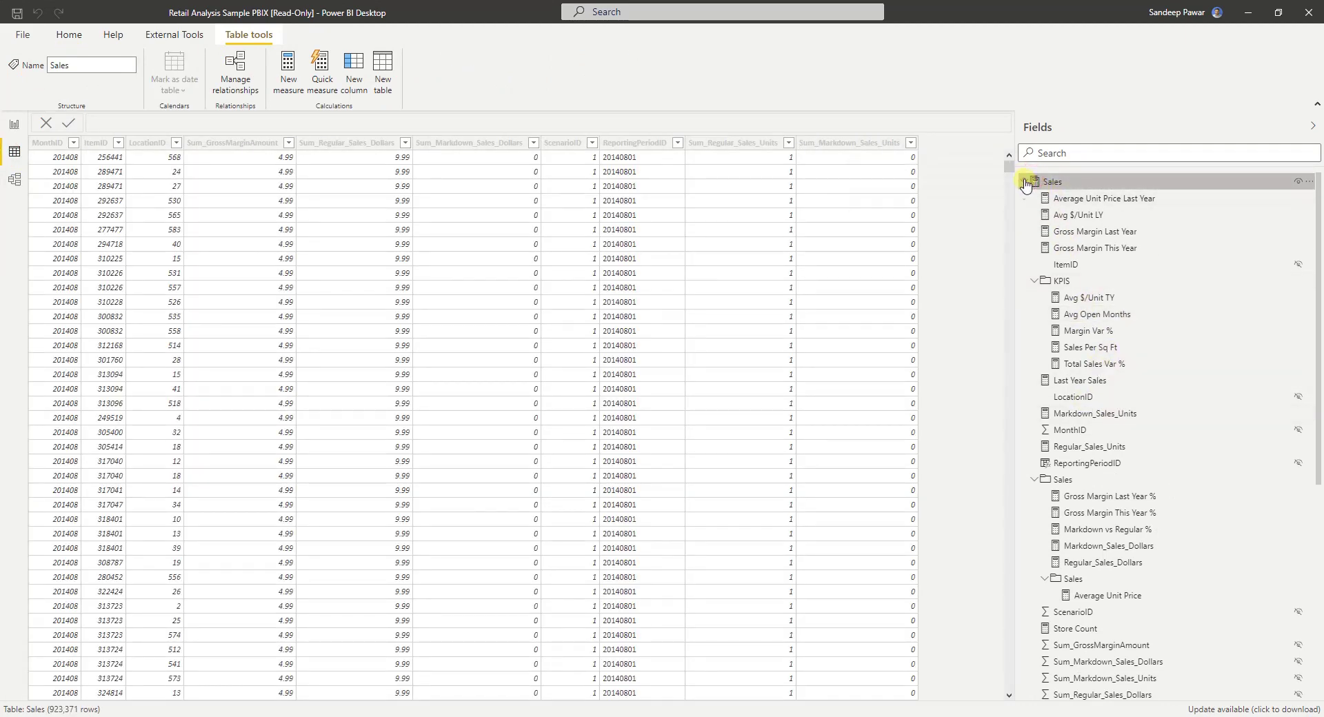
click(1036, 183)
click(1078, 202)
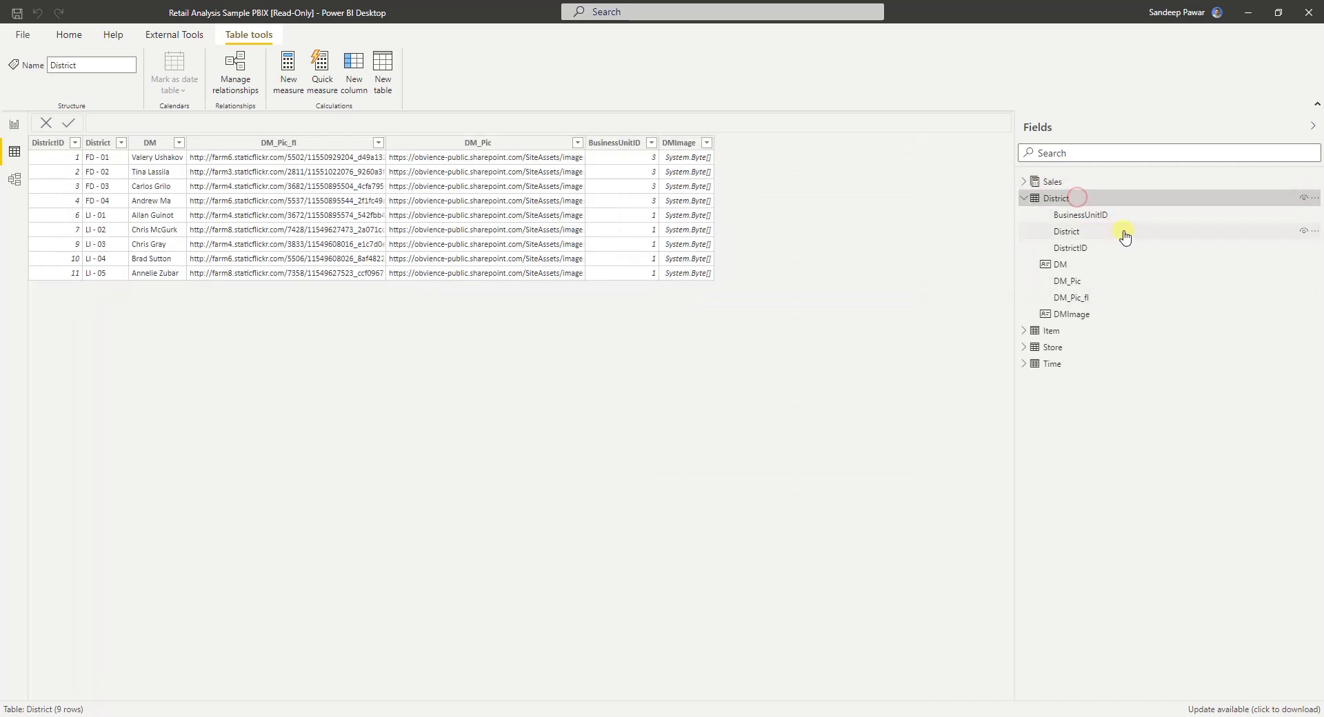
click(1030, 347)
click(1053, 347)
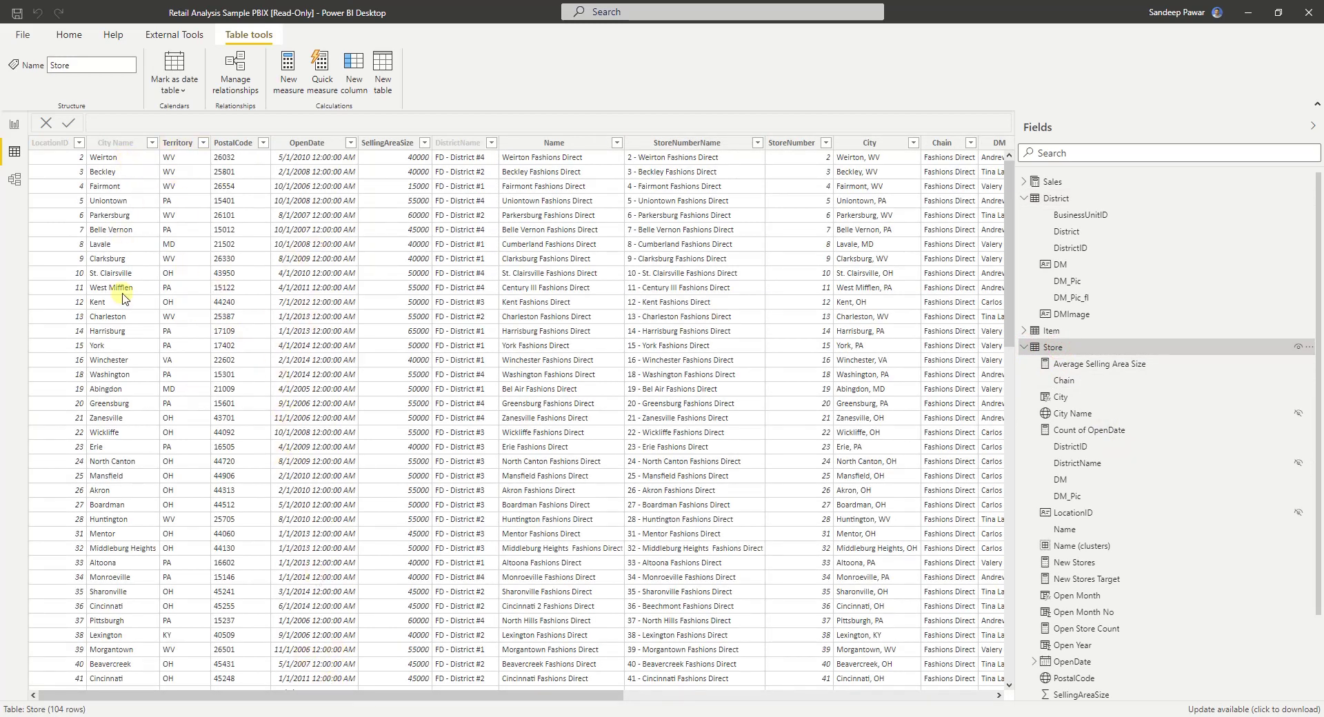
drag(357, 695, 433, 700)
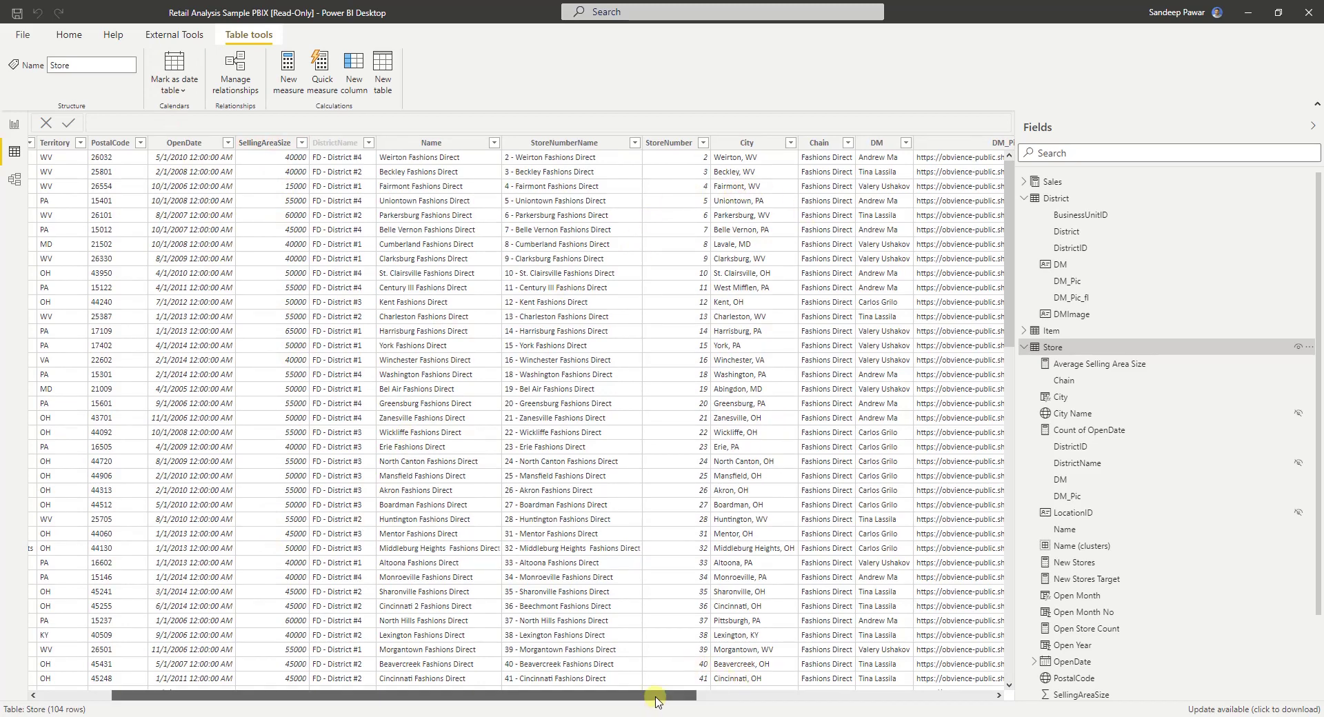
drag(656, 697, 955, 703)
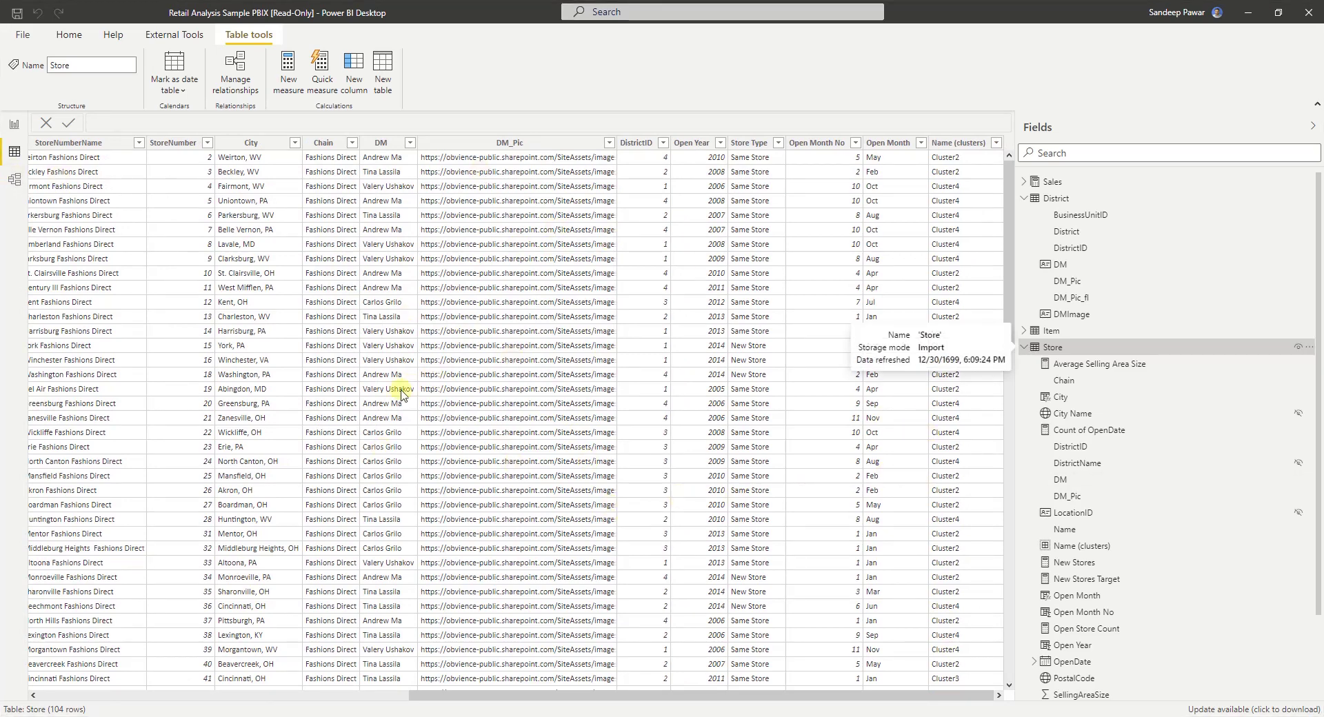
click(14, 125)
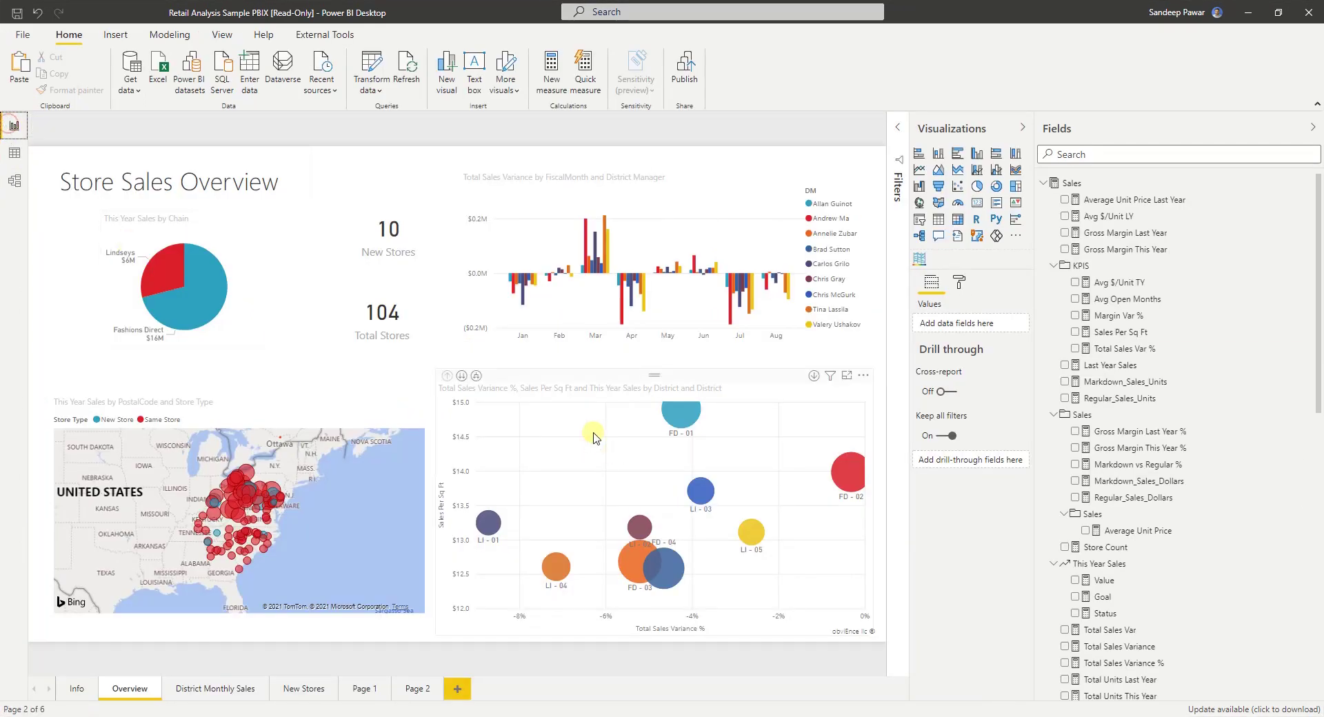
- Browse the District Monthly Sales and New Stores Analysis pages, then add blank Page 3
click(212, 689)
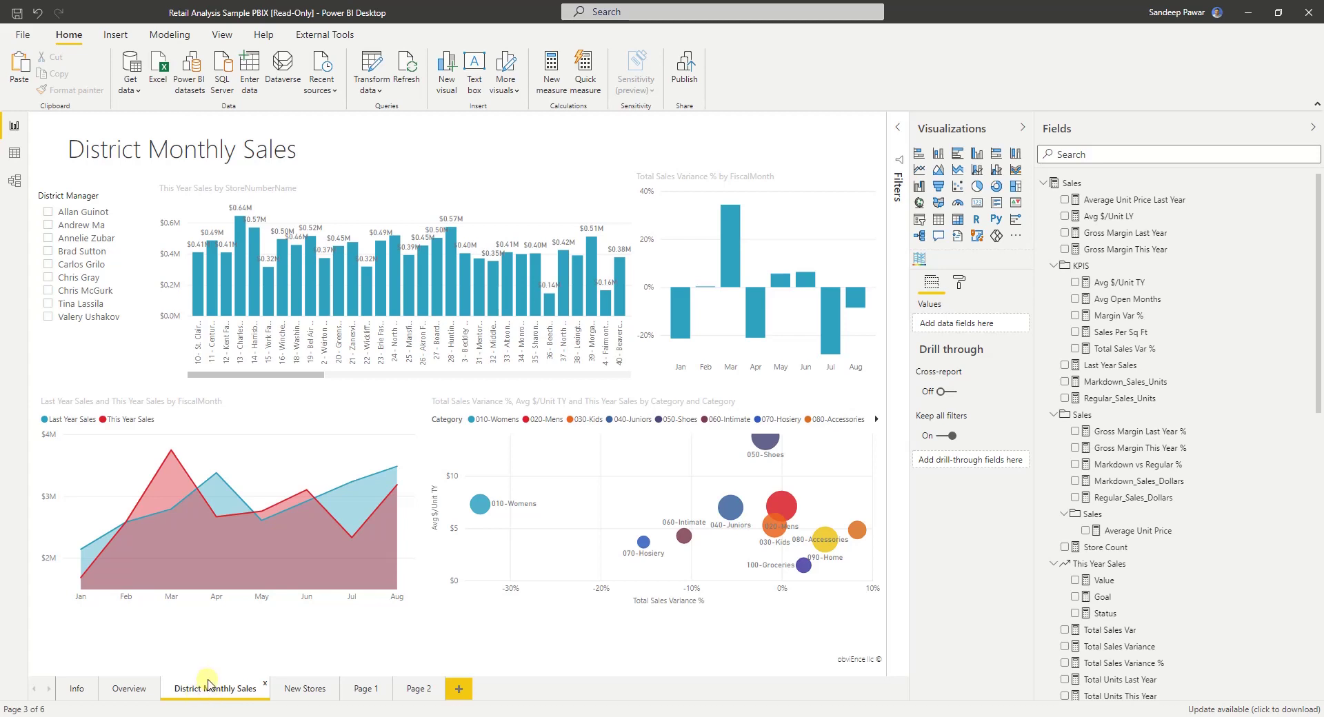
click(264, 400)
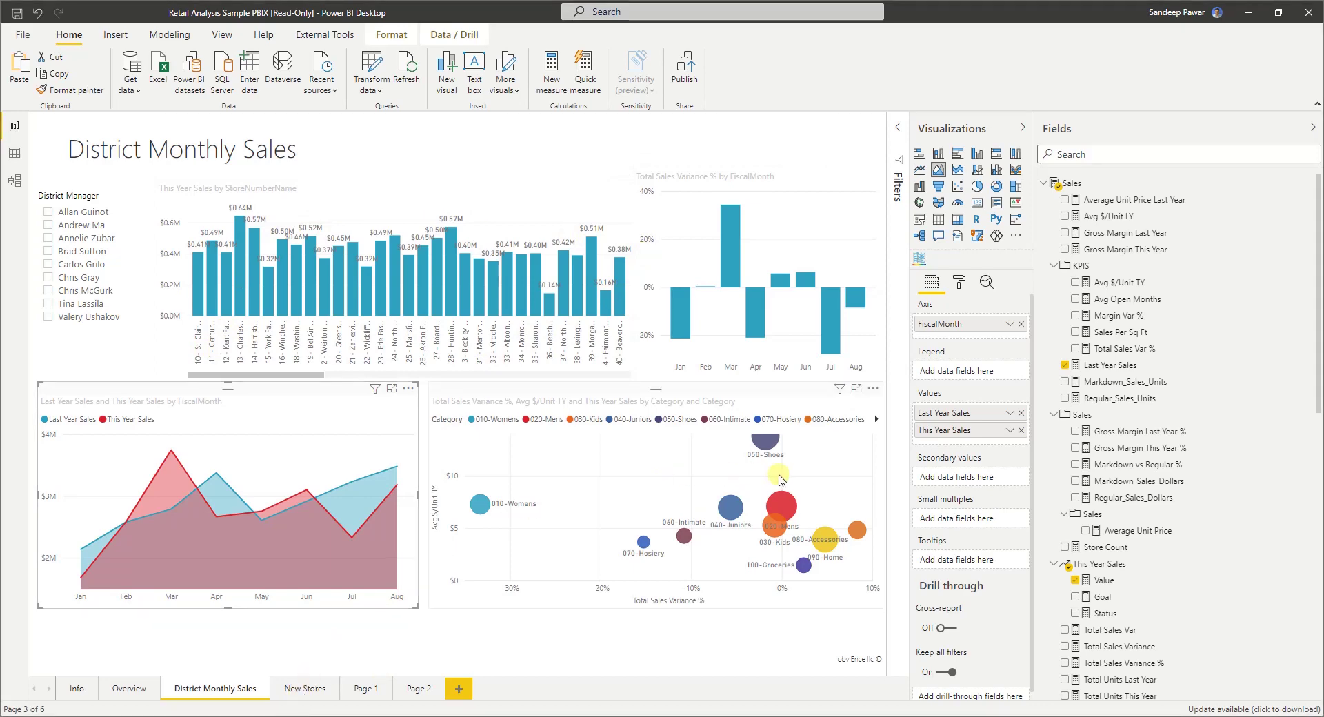
click(303, 690)
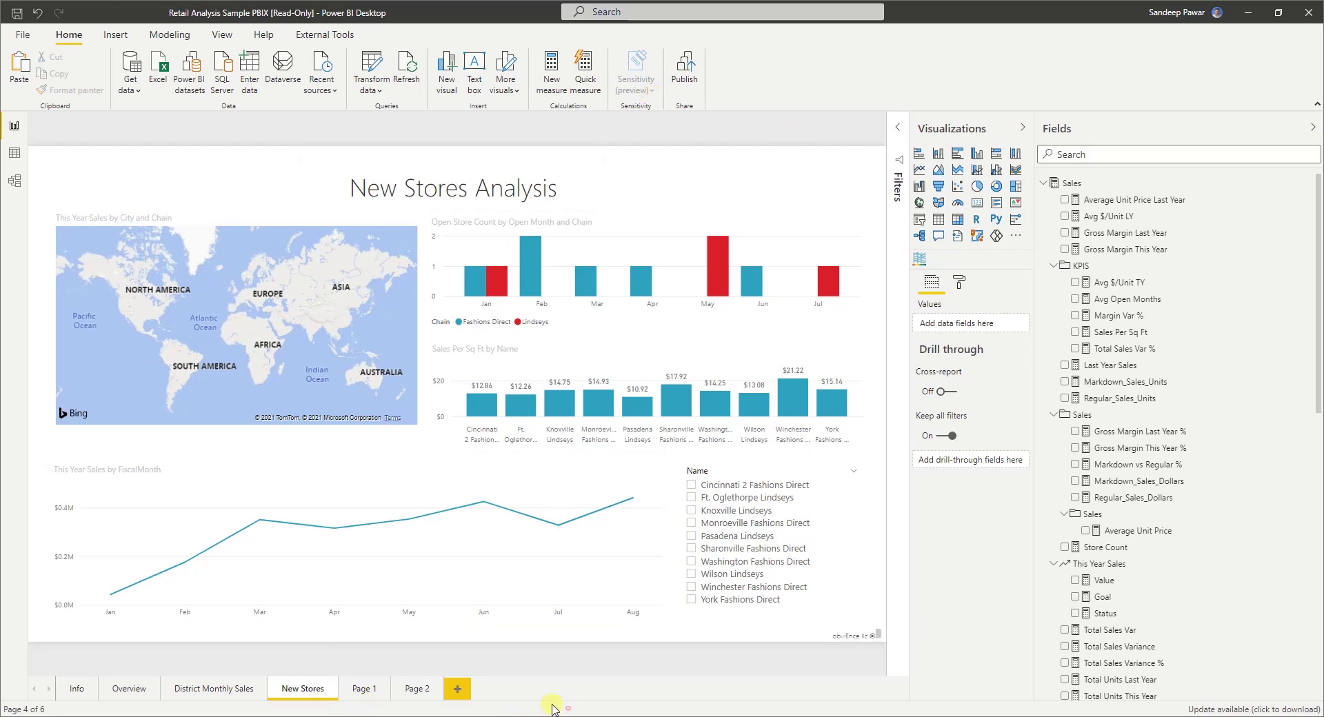
click(458, 688)
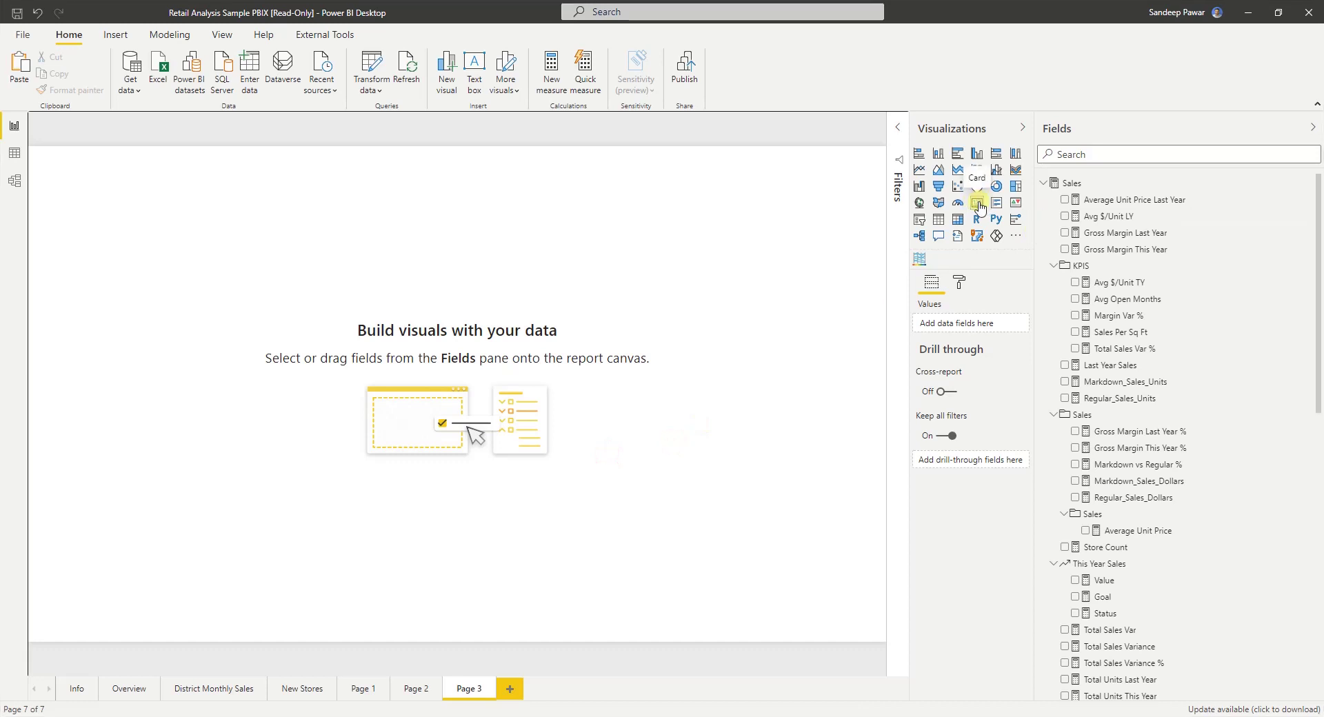
- Add a scatter chart with This Year Sales on X, Gross Margin This Year on Y, Name as details
click(958, 186)
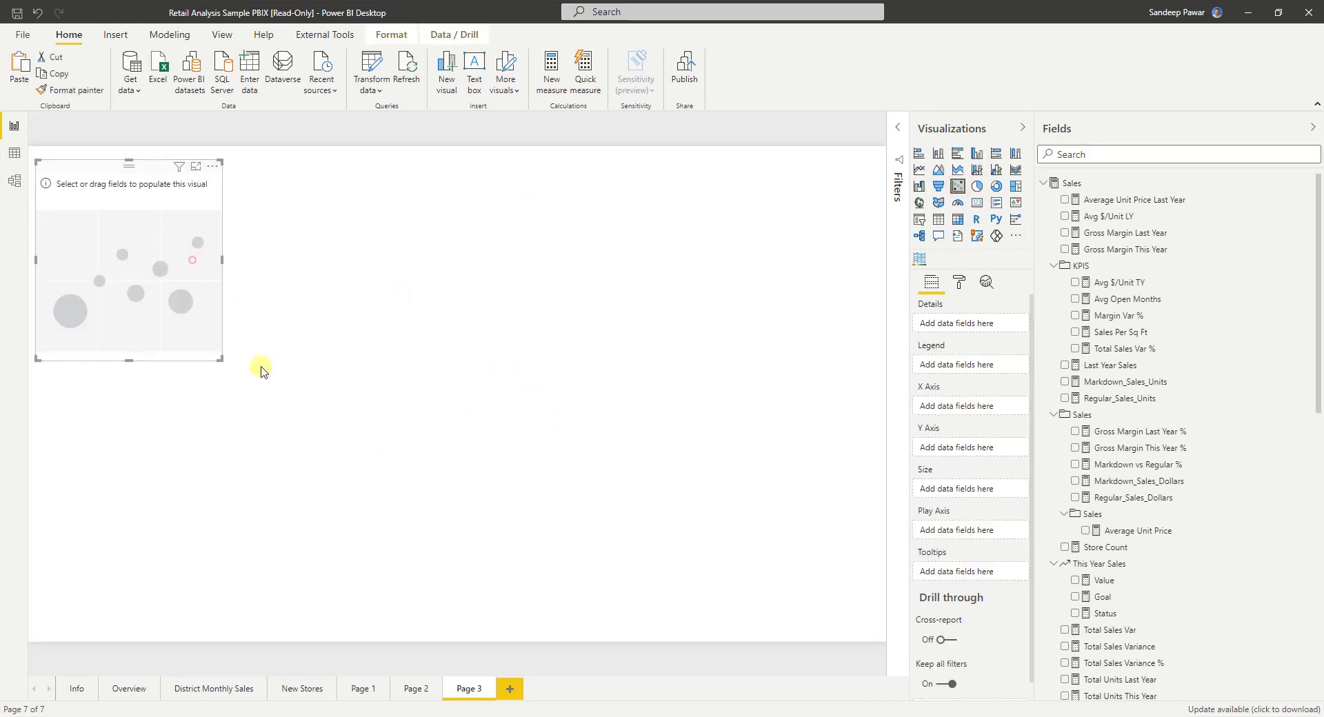
drag(221, 360, 321, 411)
drag(500, 486, 614, 536)
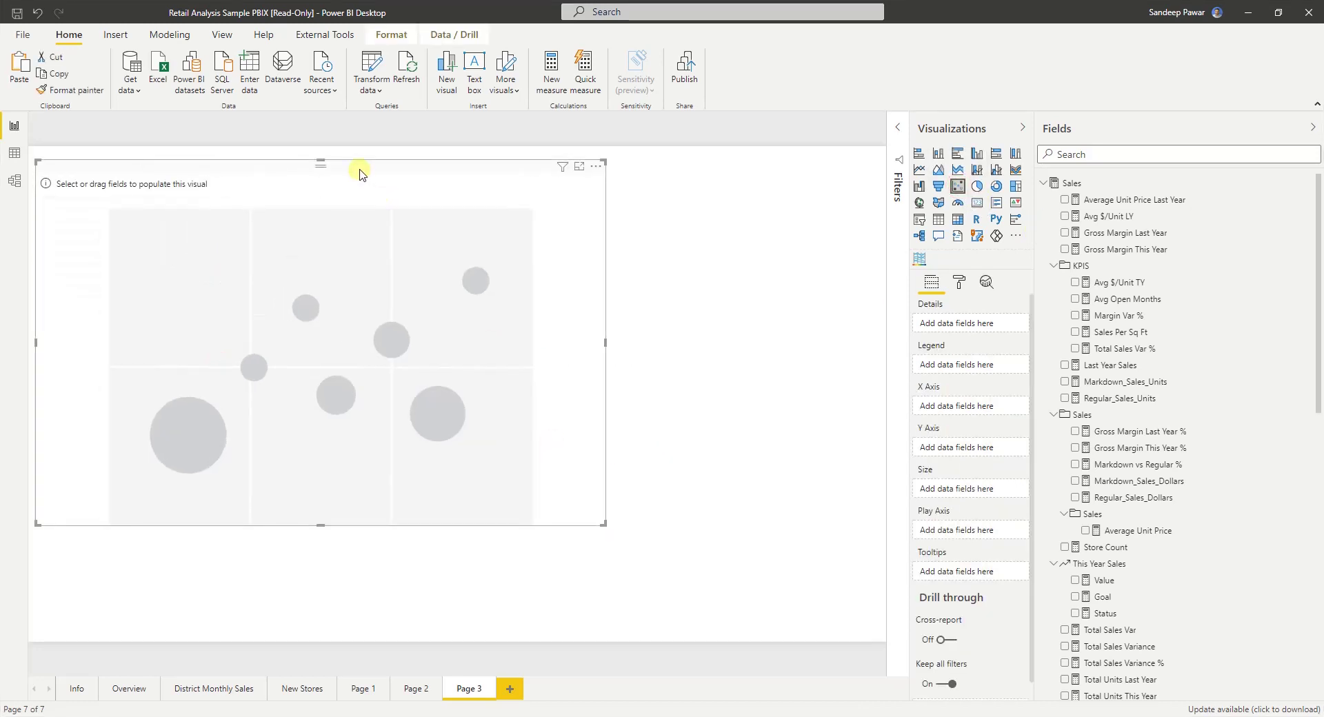
drag(358, 171, 541, 213)
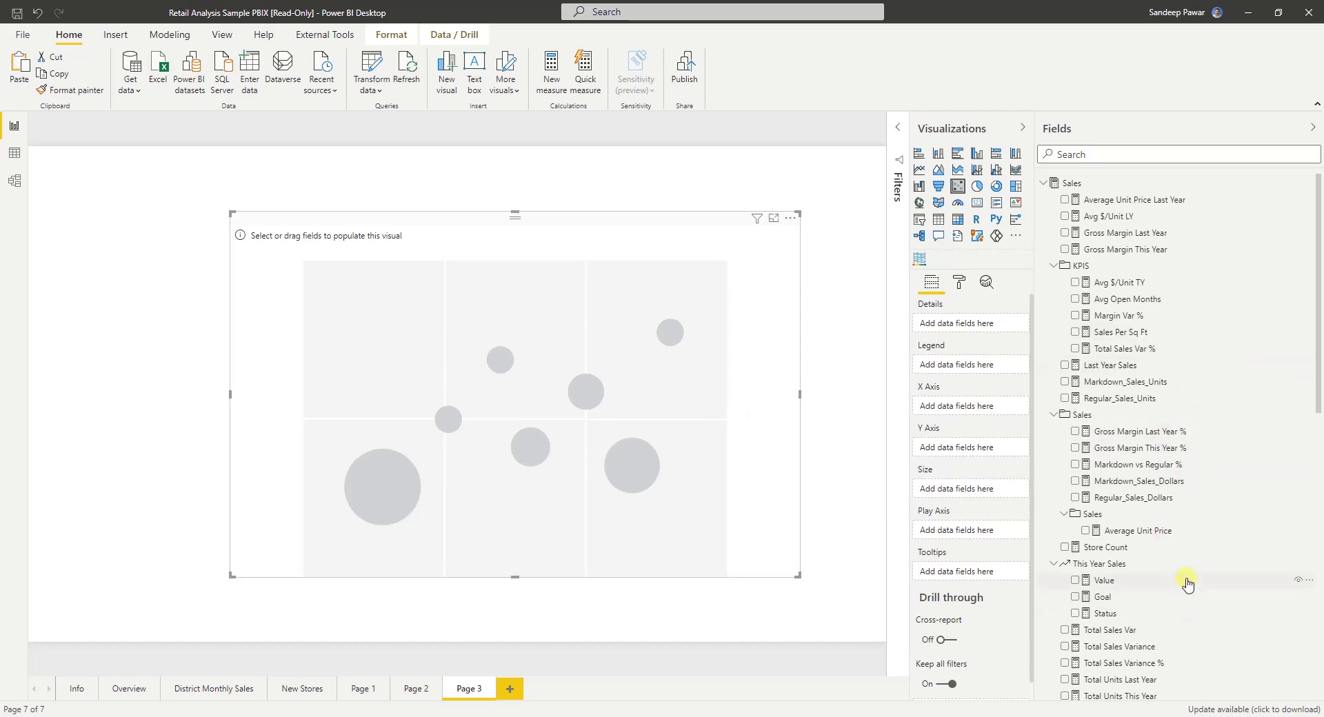
drag(1131, 584, 991, 408)
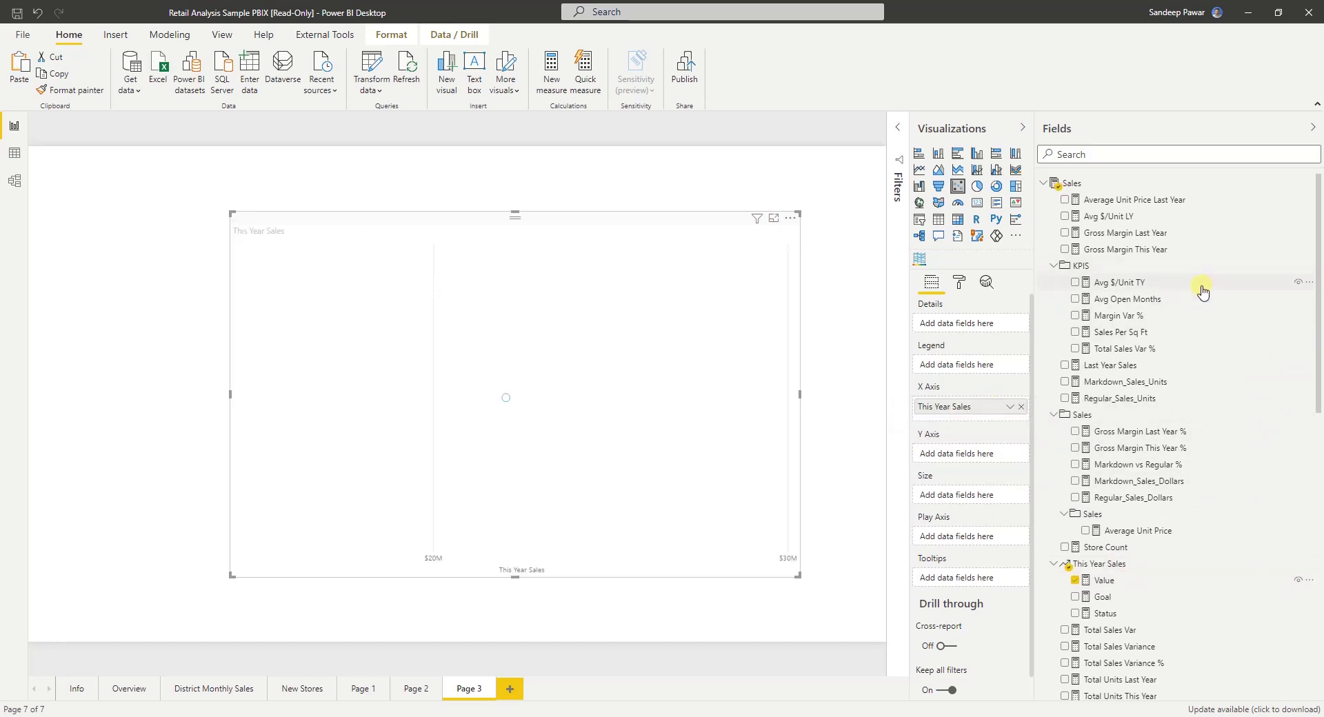
drag(1181, 254, 1004, 454)
scroll(1186, 649, down, 10)
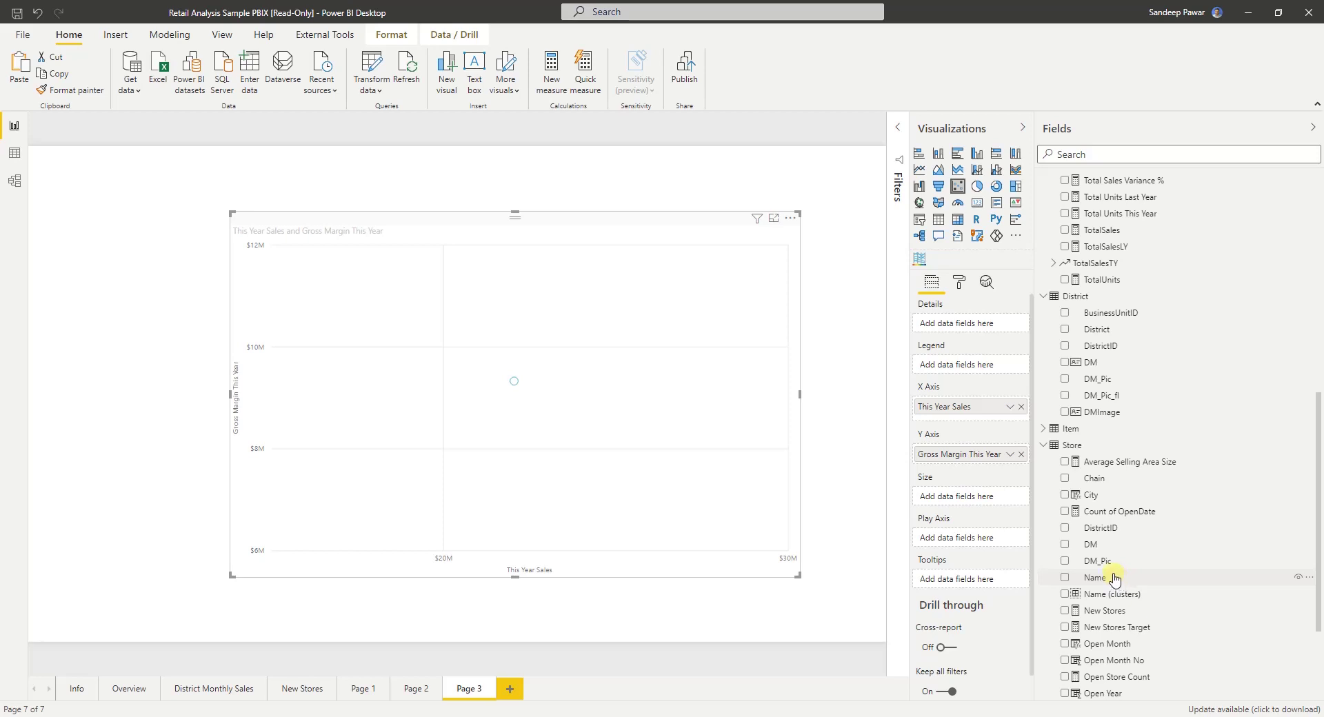
drag(1136, 582, 1007, 342)
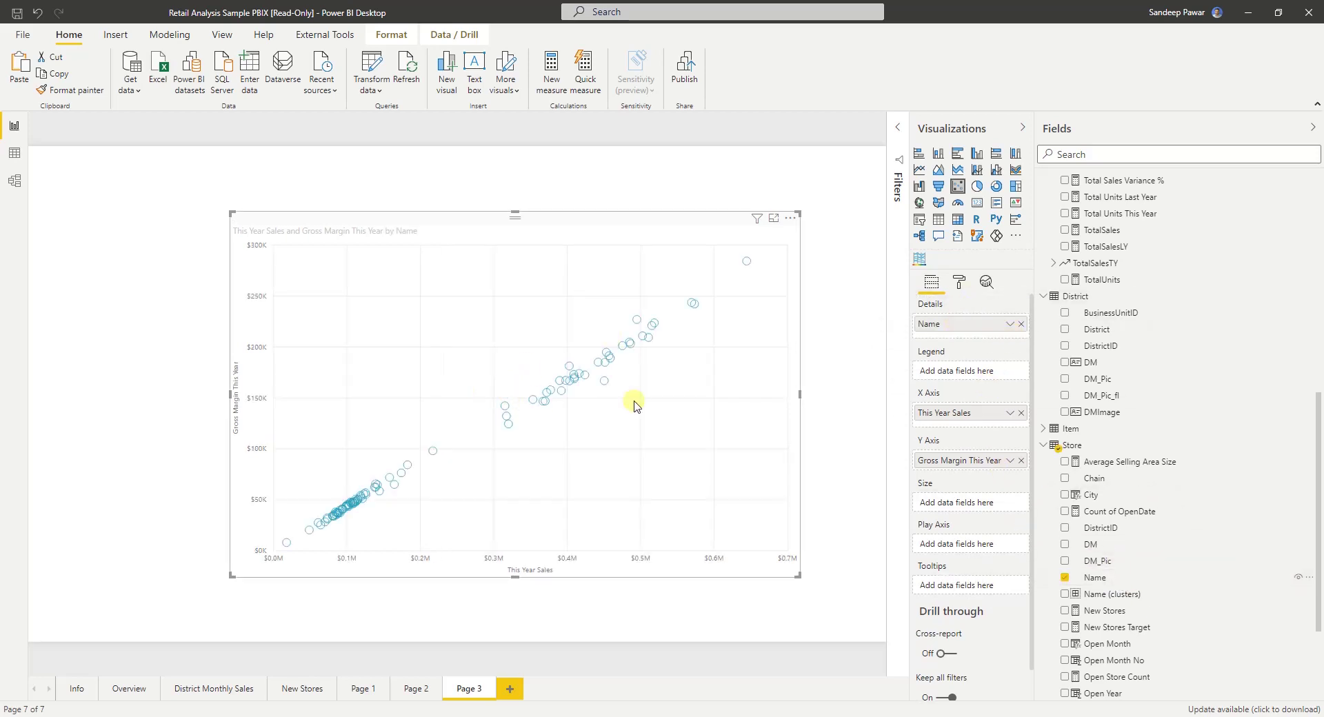
- Turn Fill point on and enlarge the scatter chart across the page
click(486, 217)
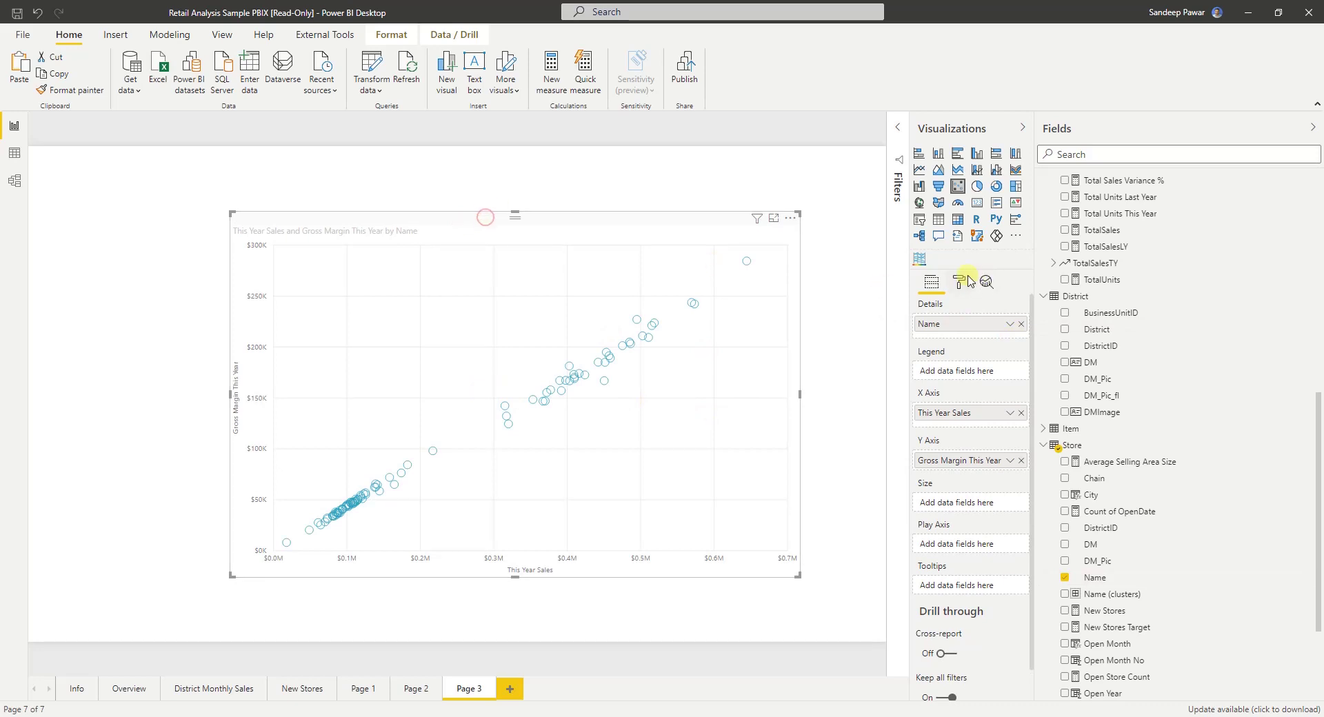
click(960, 282)
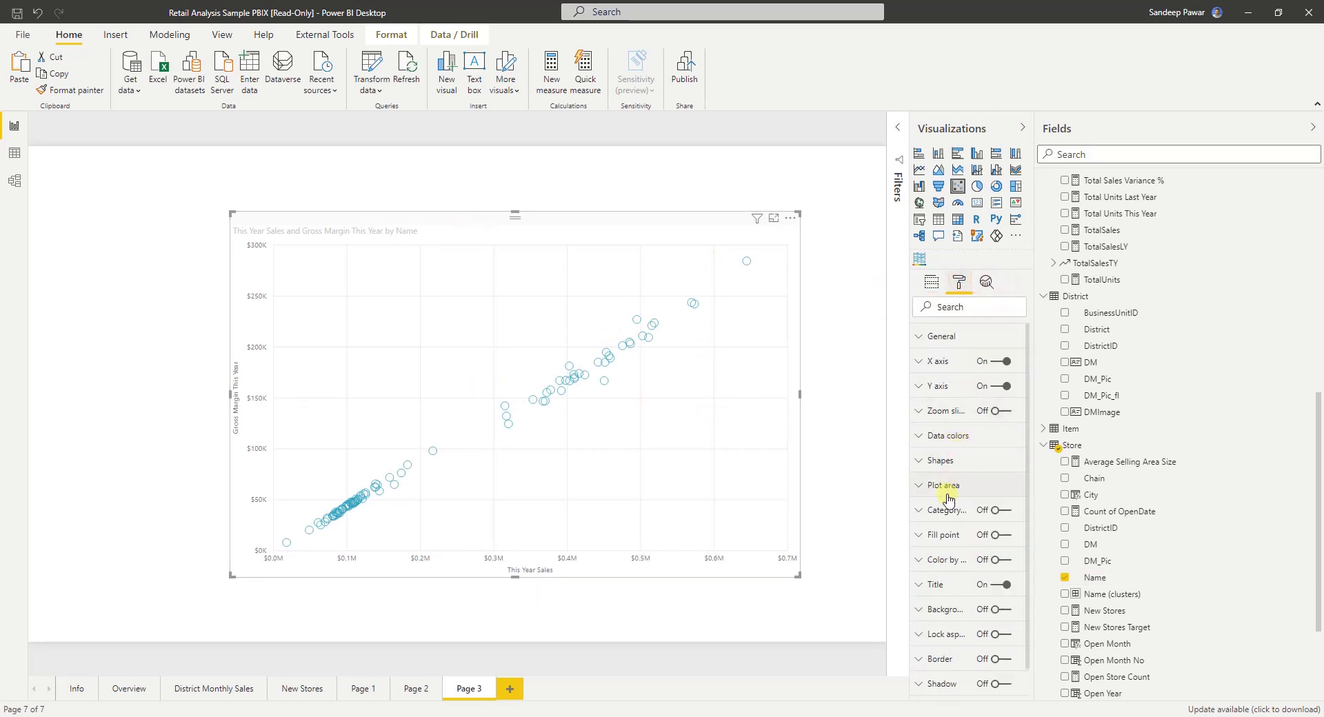
click(1004, 539)
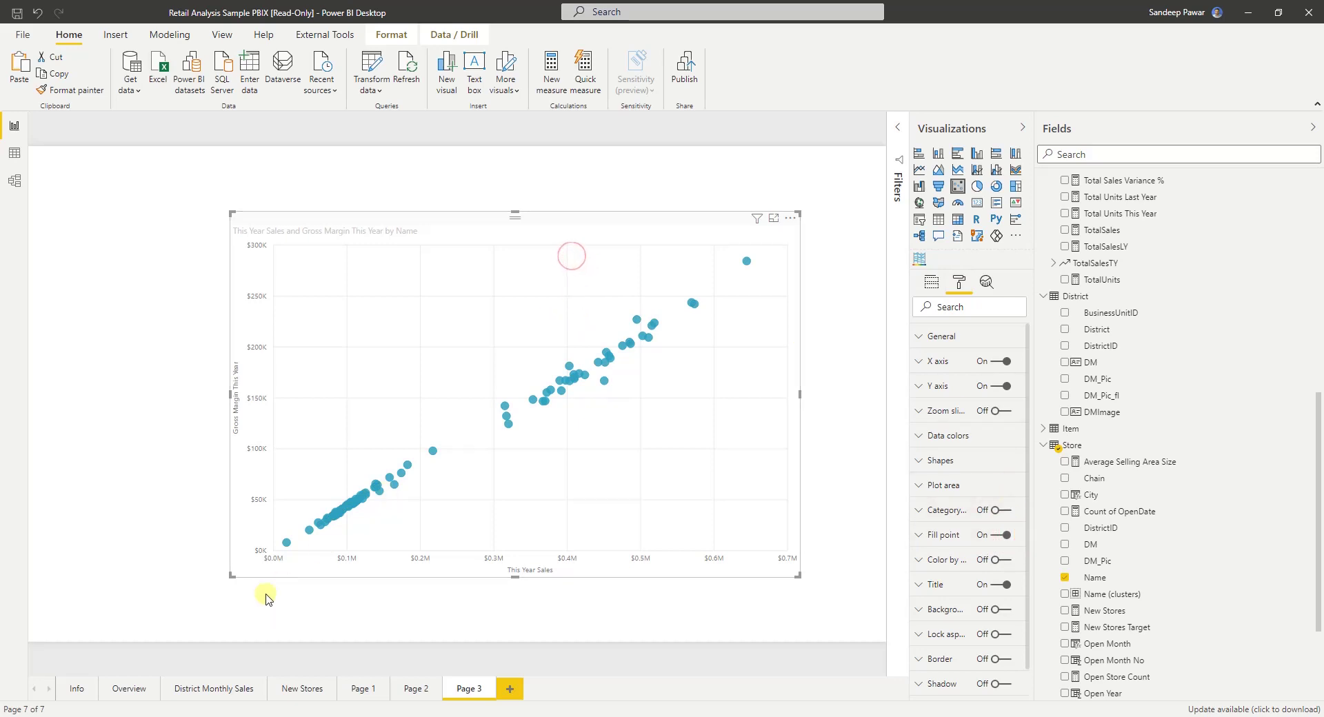
drag(231, 576, 127, 616)
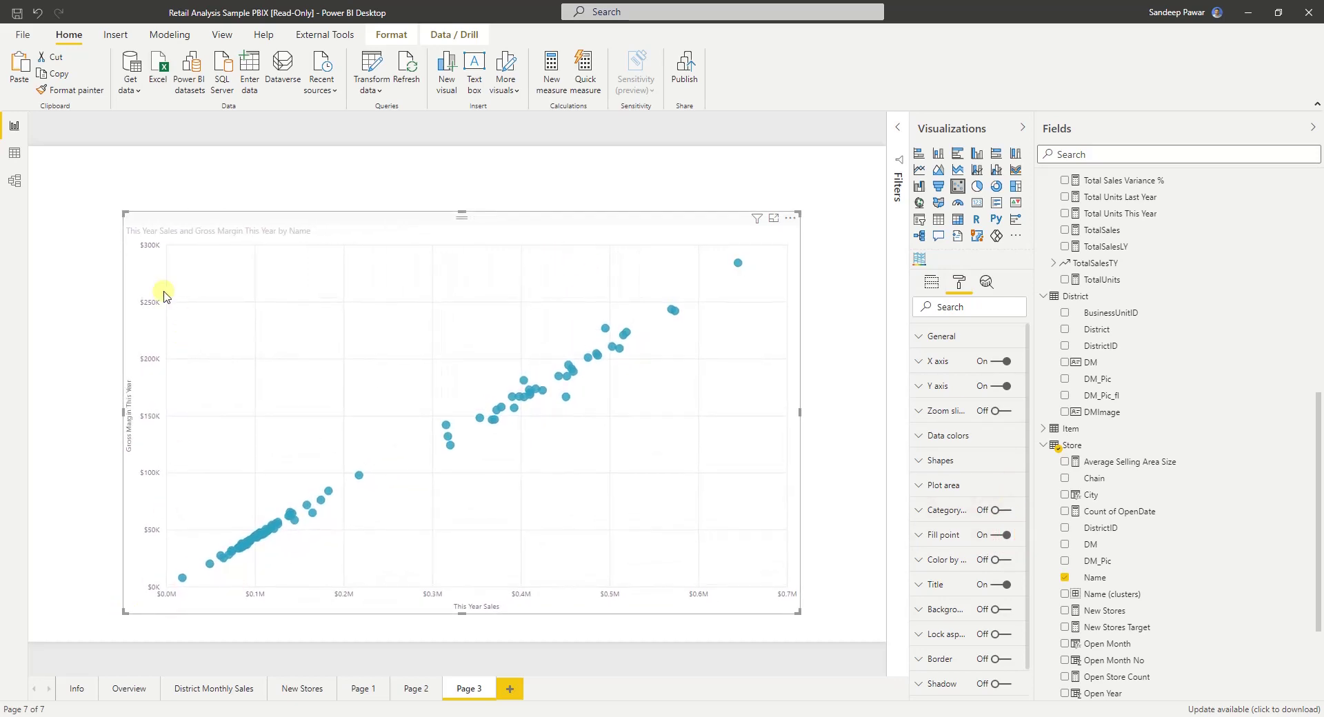
drag(123, 212, 152, 195)
click(76, 420)
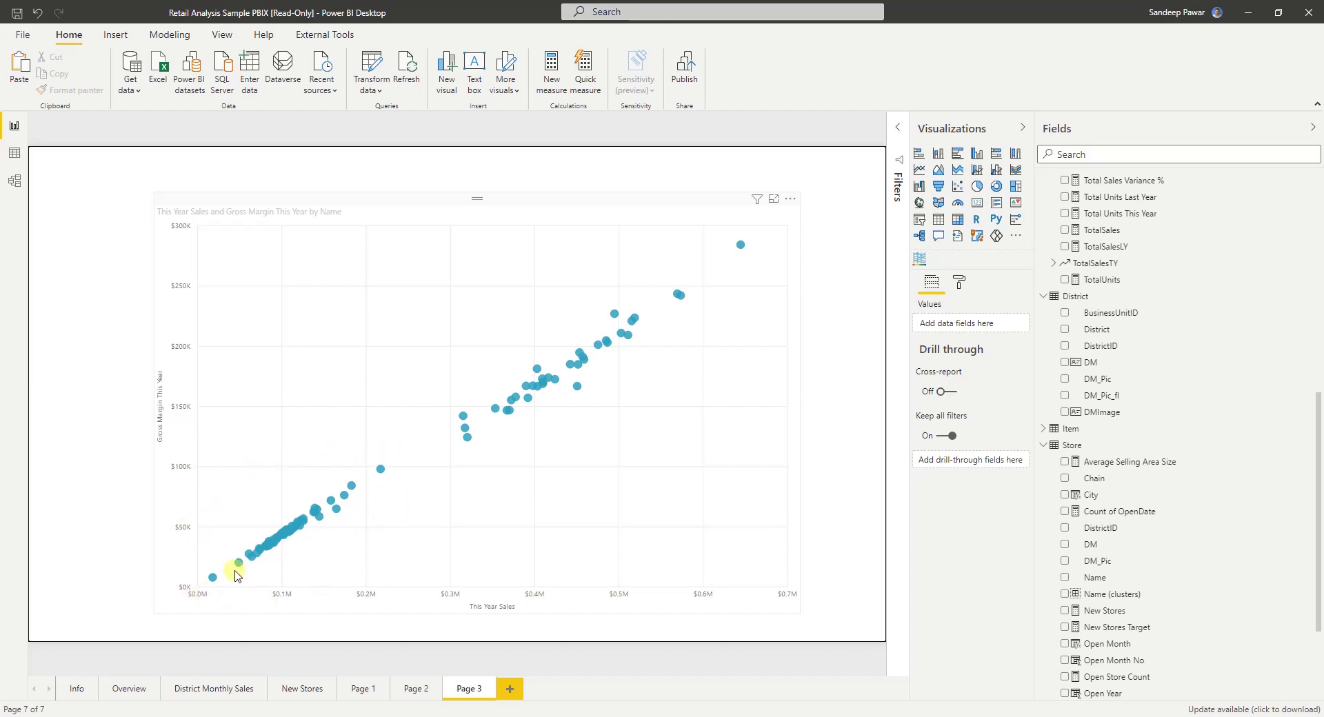
- Select the scatter chart to show its Name, This Year Sales and Gross Margin This Year wells
click(356, 525)
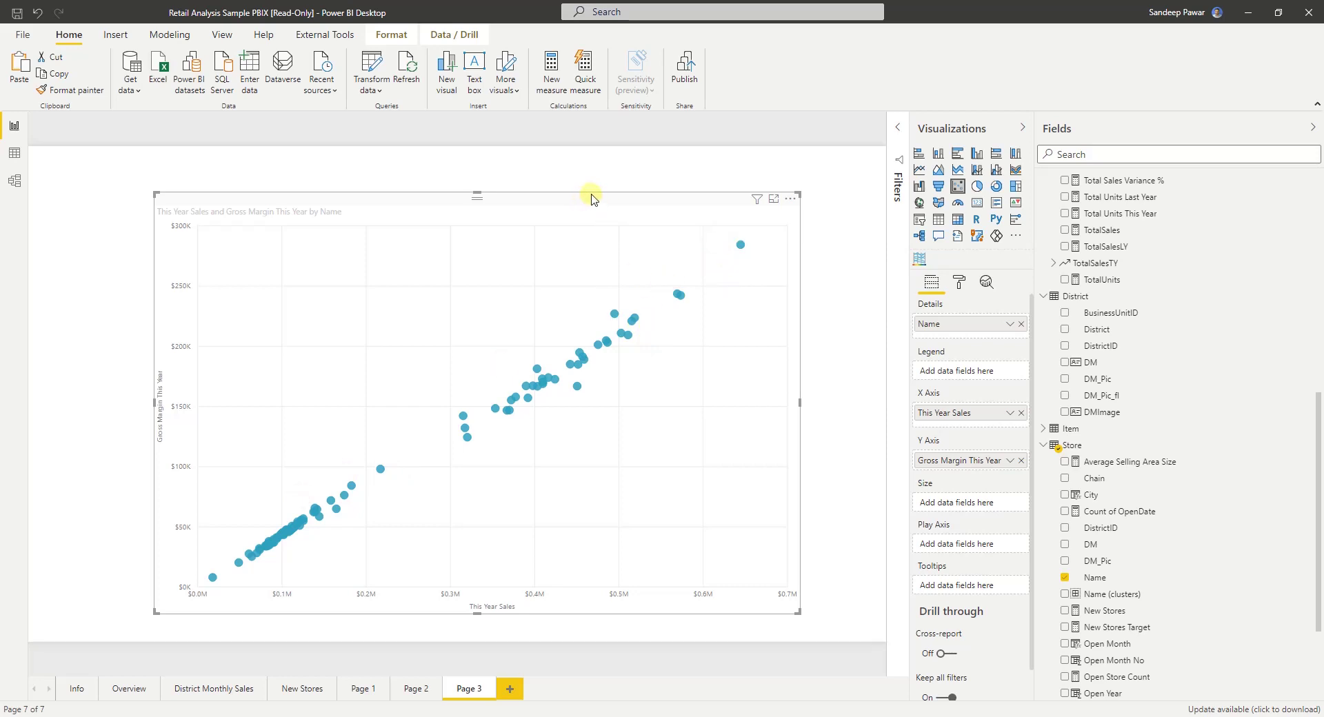
click(791, 199)
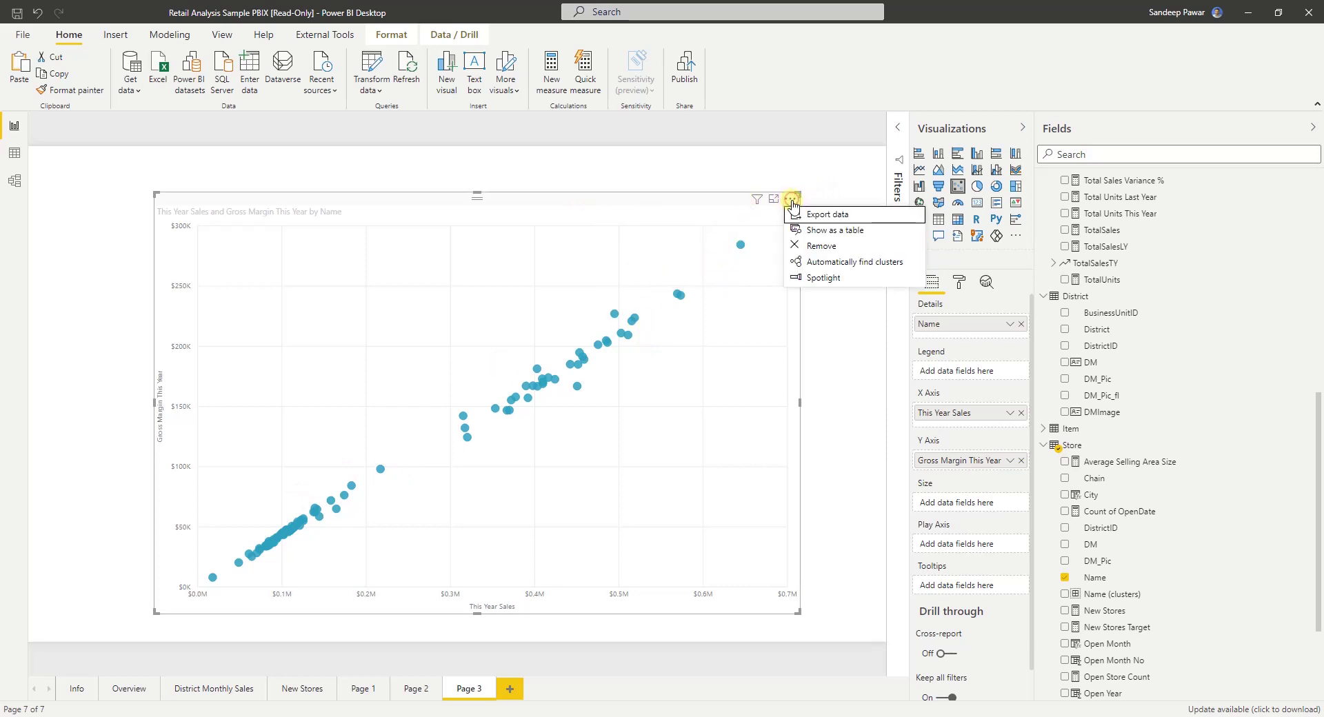
click(840, 262)
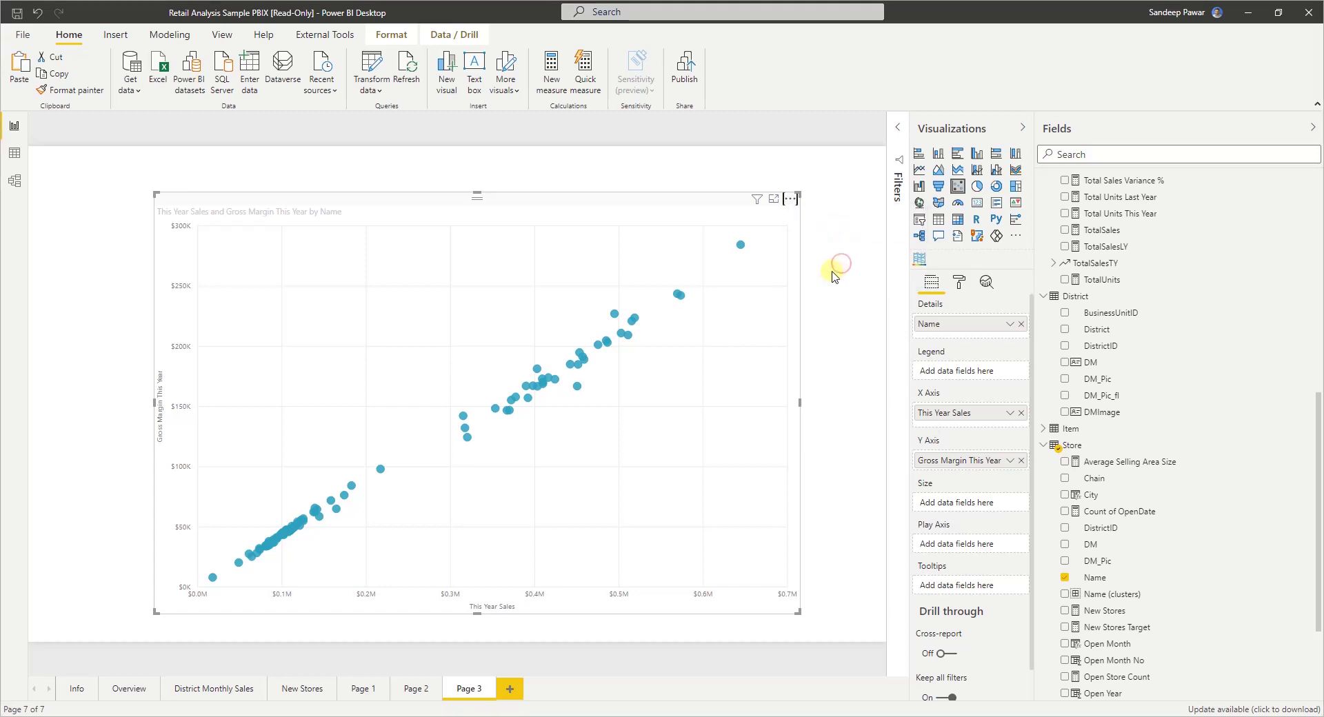
click(594, 344)
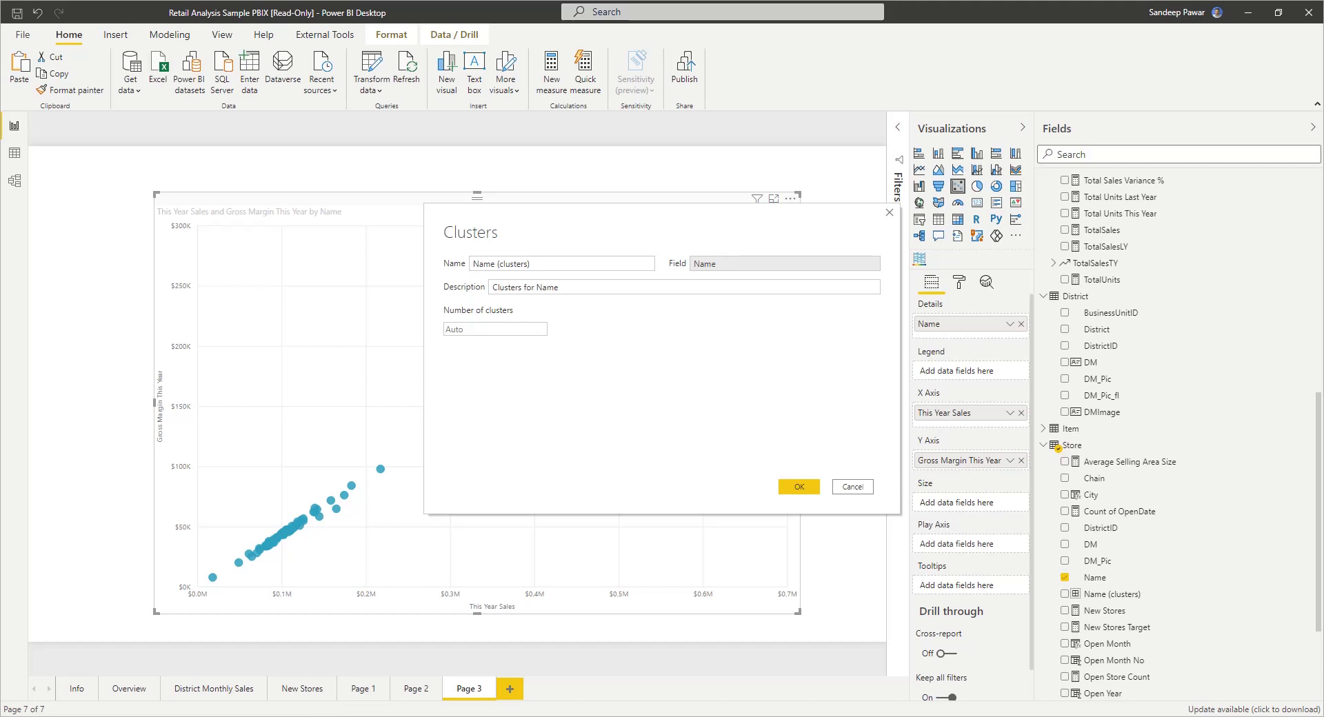
click(854, 488)
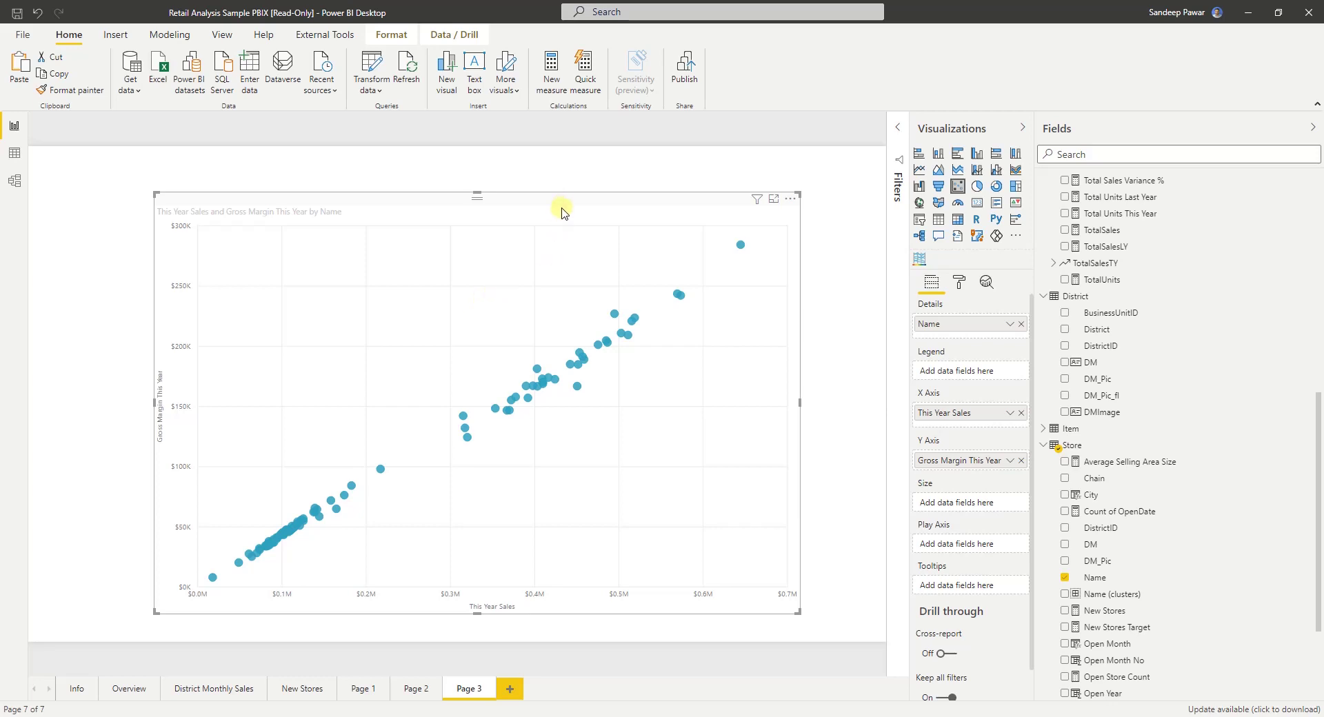
- Delete the scatter chart and insert an enlarged, centred Table visual on Page 3
mouse_move(253, 716)
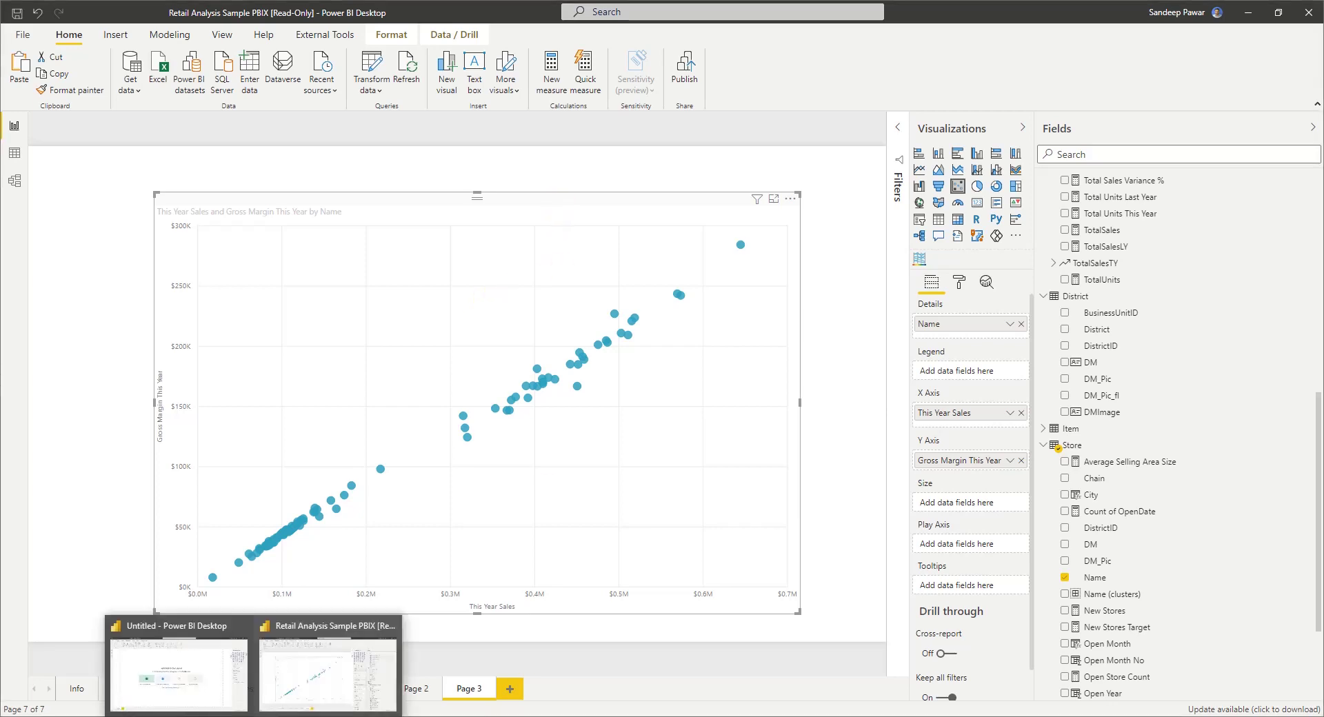
key(Delete)
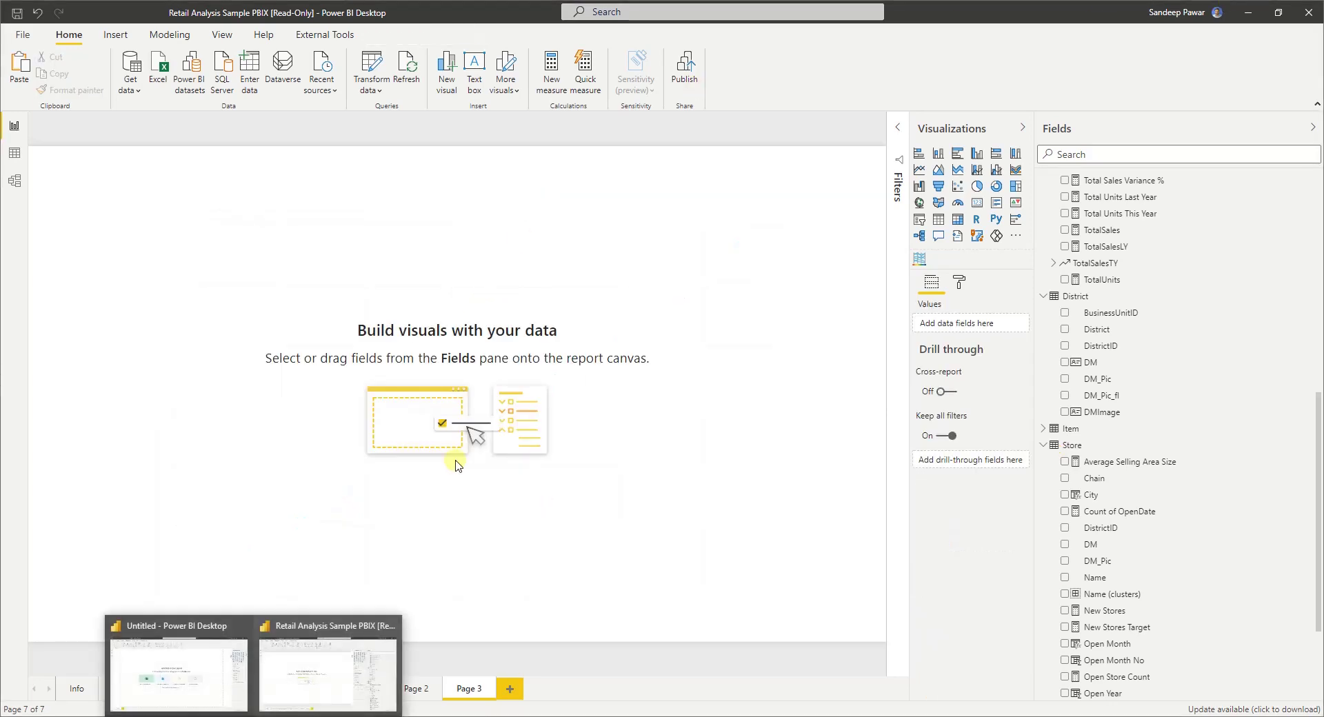
click(936, 221)
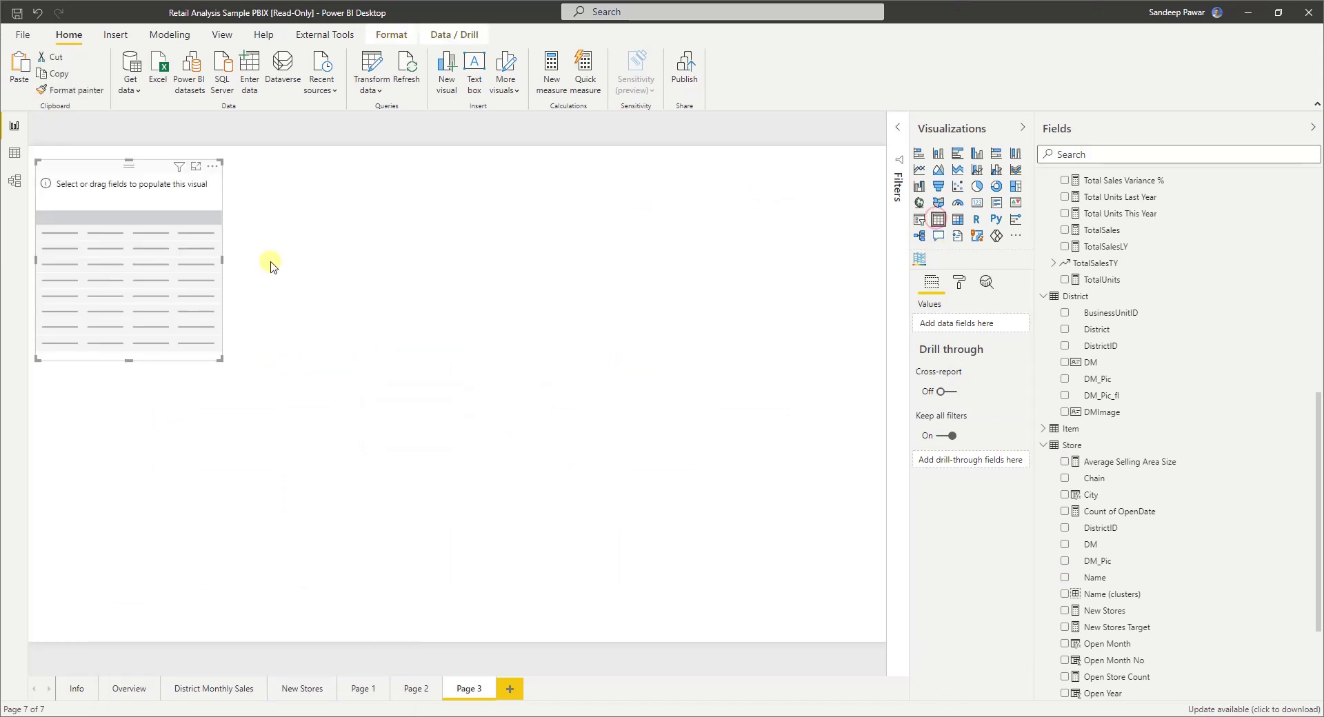
drag(134, 166, 253, 232)
drag(334, 423, 612, 618)
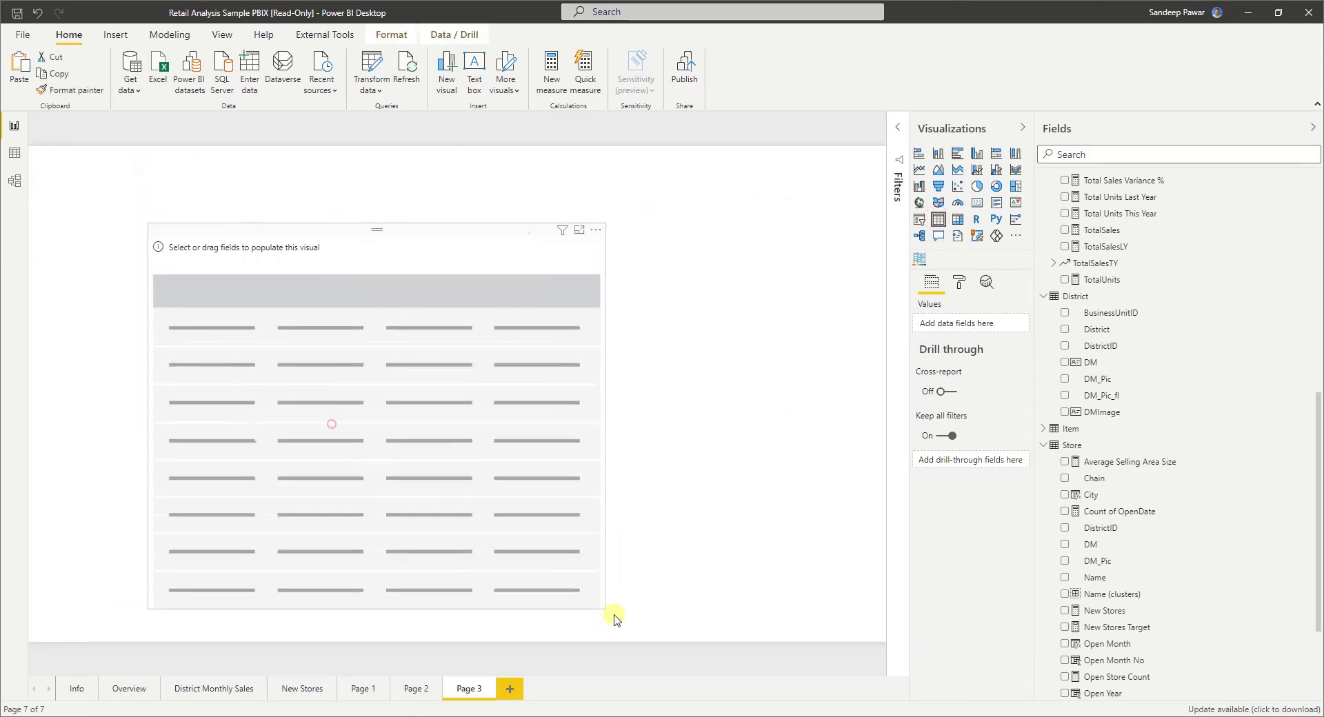
click(516, 390)
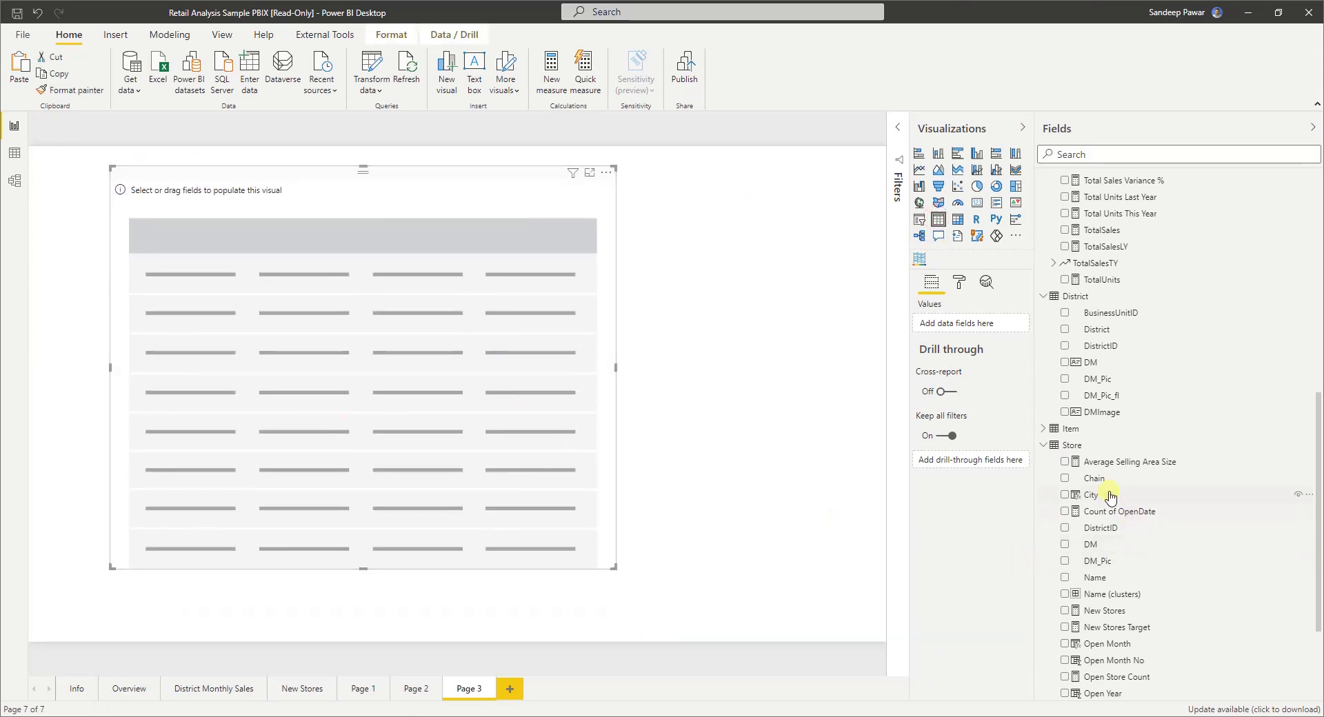
- Add Name, Avg $/Unit TY, Avg Open Months and Margin Var % as table columns
drag(1127, 577, 976, 335)
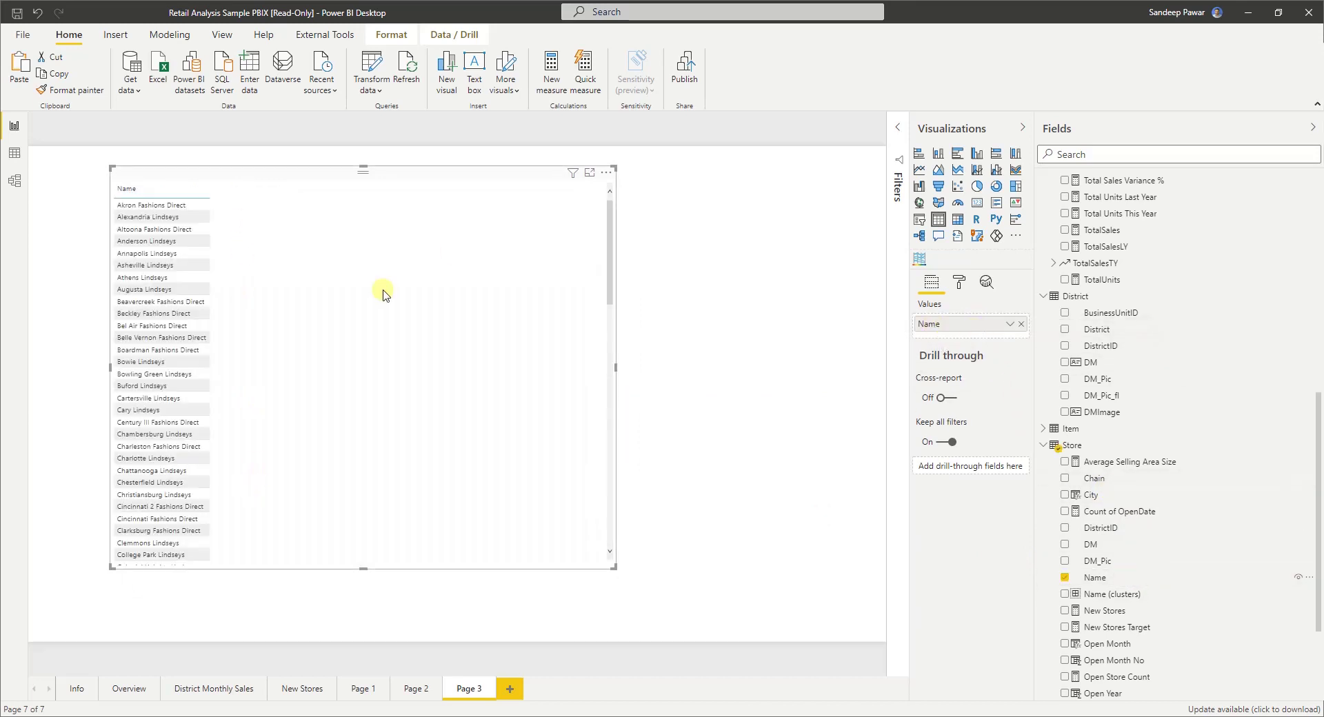
scroll(1162, 409, up, 10)
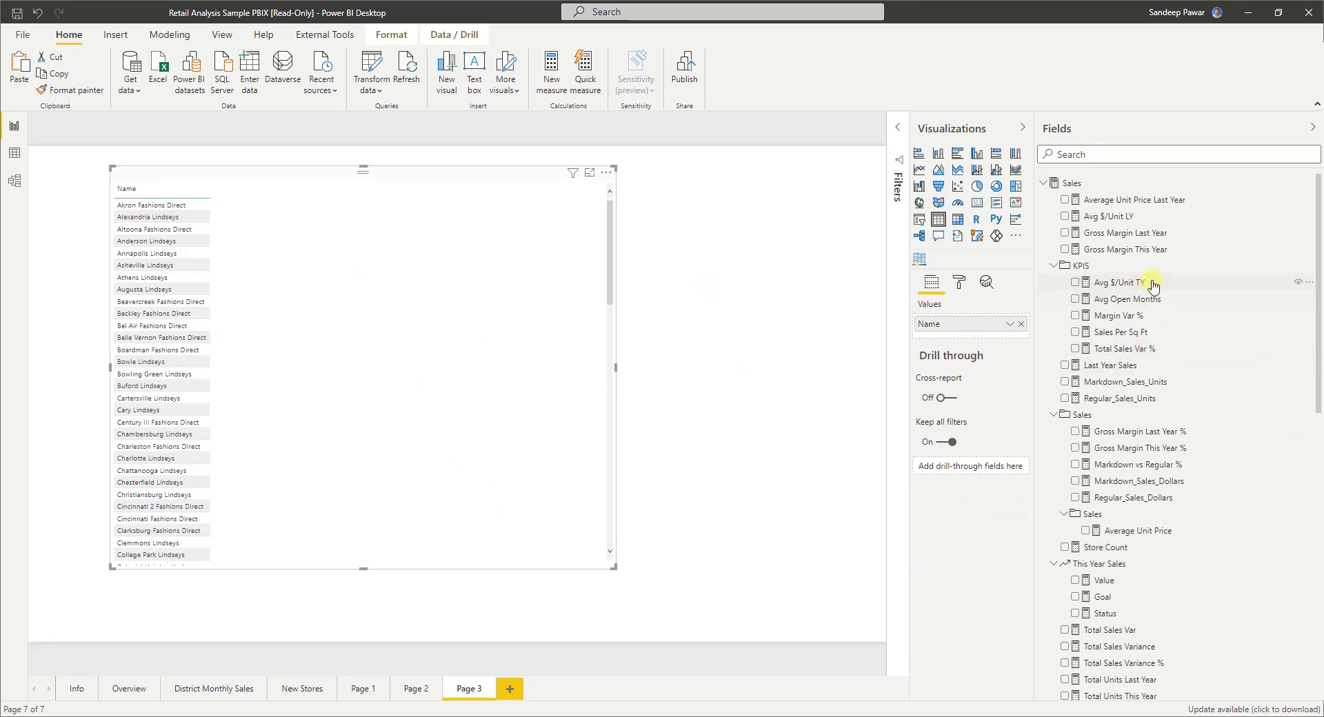
drag(1153, 284, 444, 317)
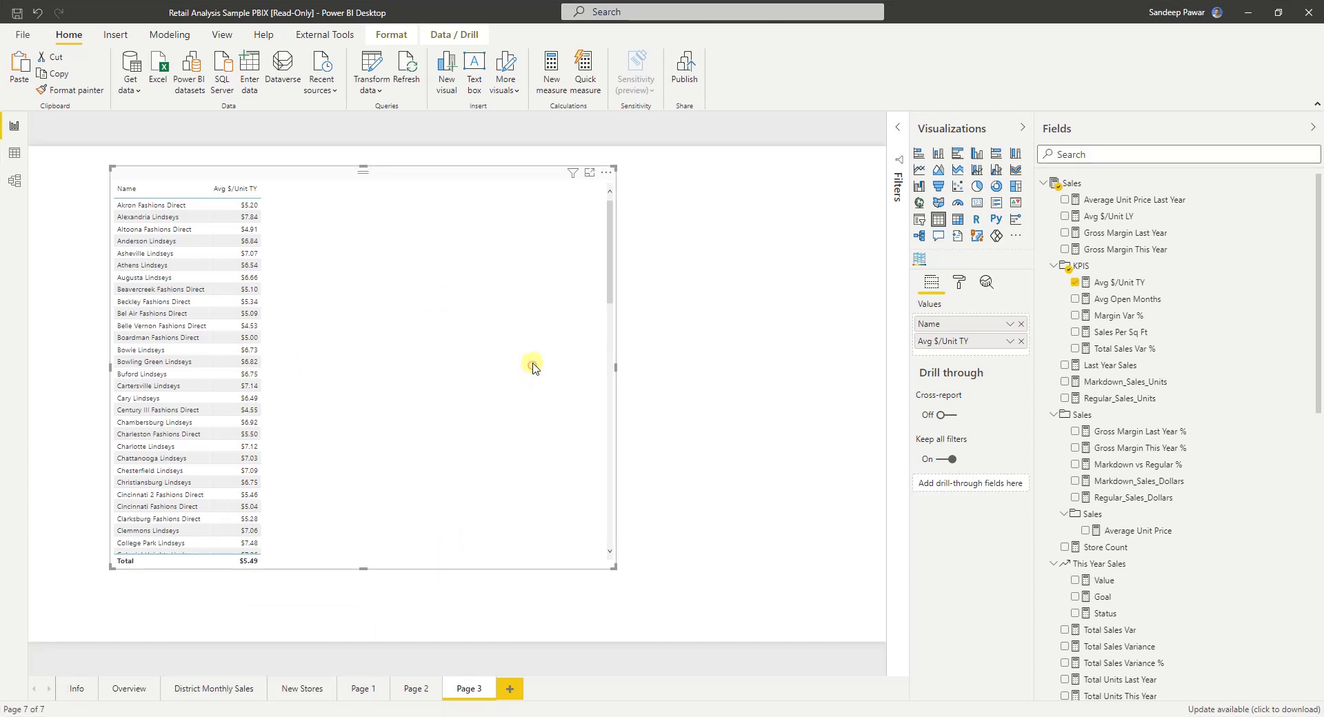
drag(1170, 303, 479, 386)
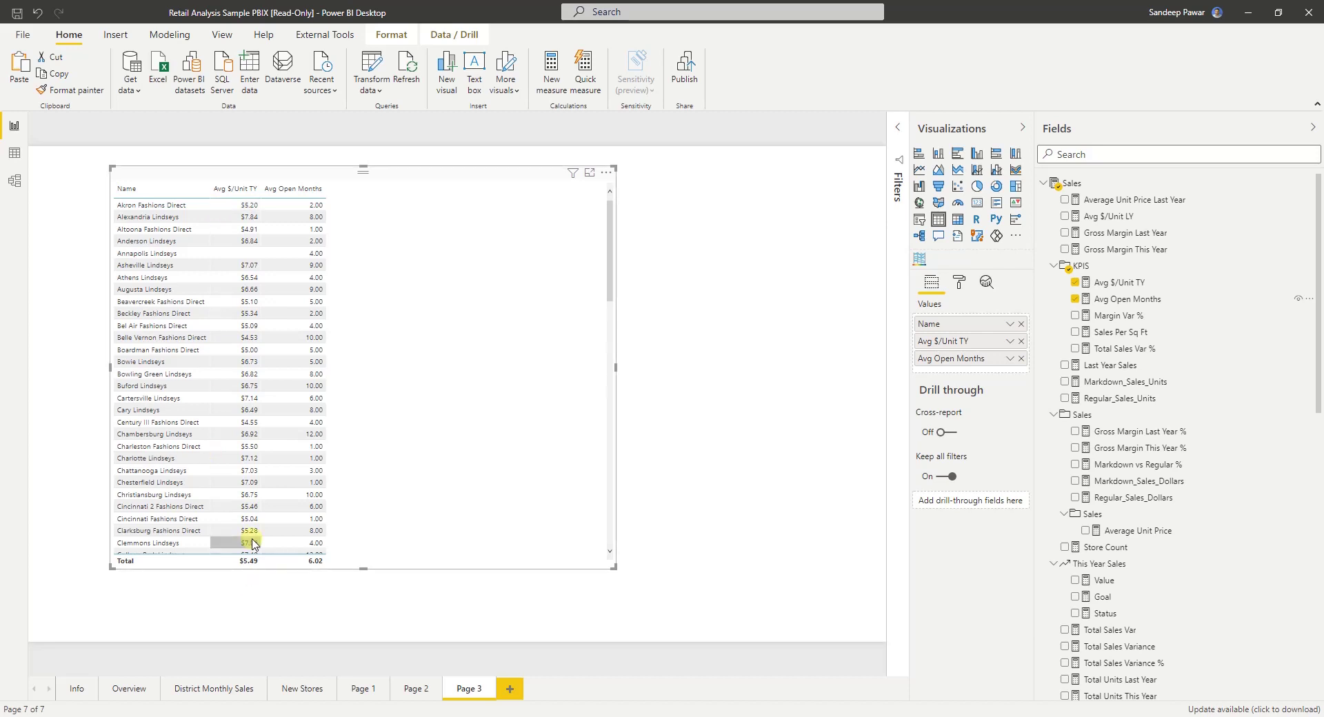
mouse_move(288, 716)
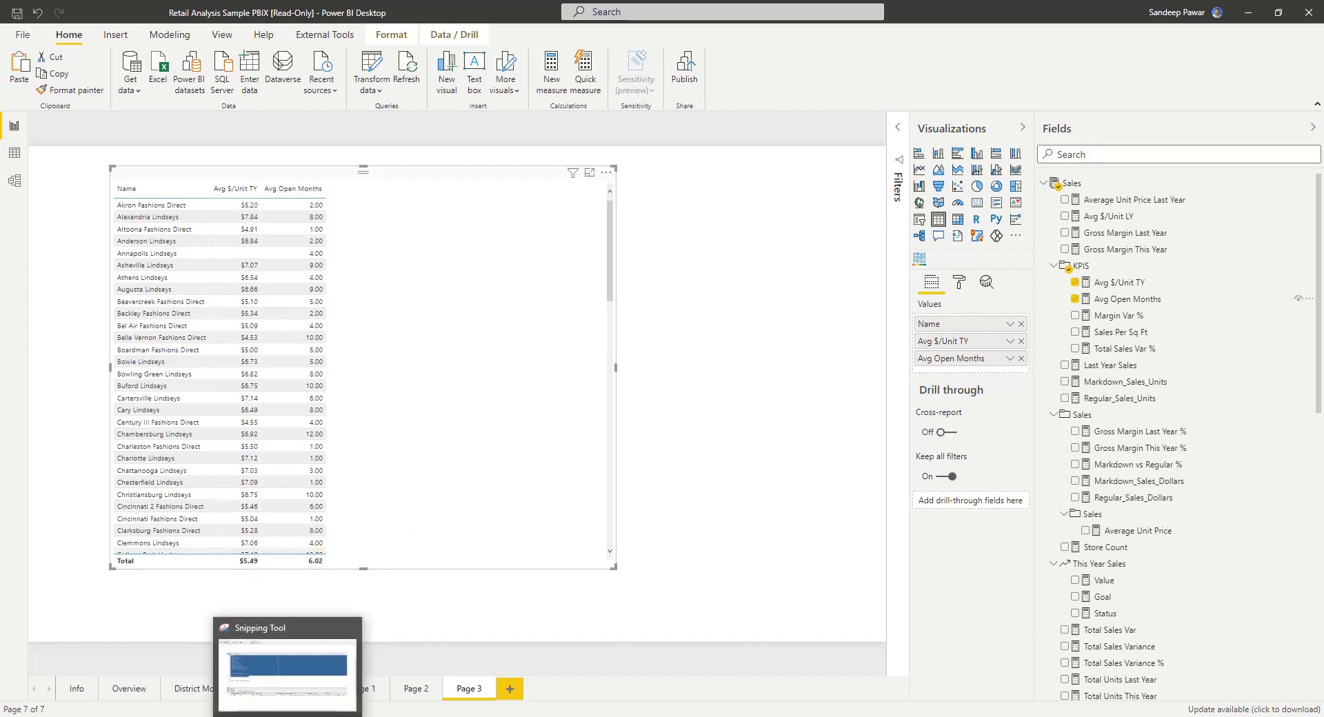
drag(1129, 322, 479, 369)
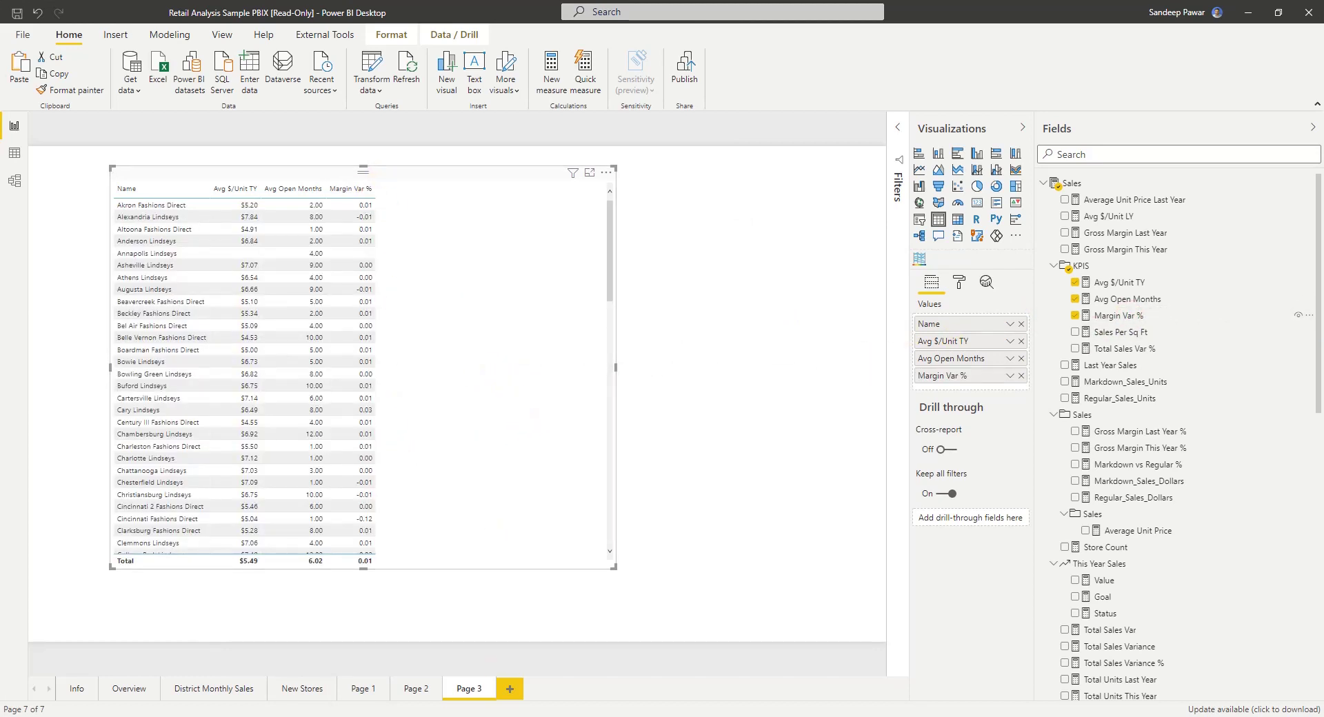
- Format the Margin Var % measure as a percentage and add a Sales Per Sq Ft column
click(1131, 315)
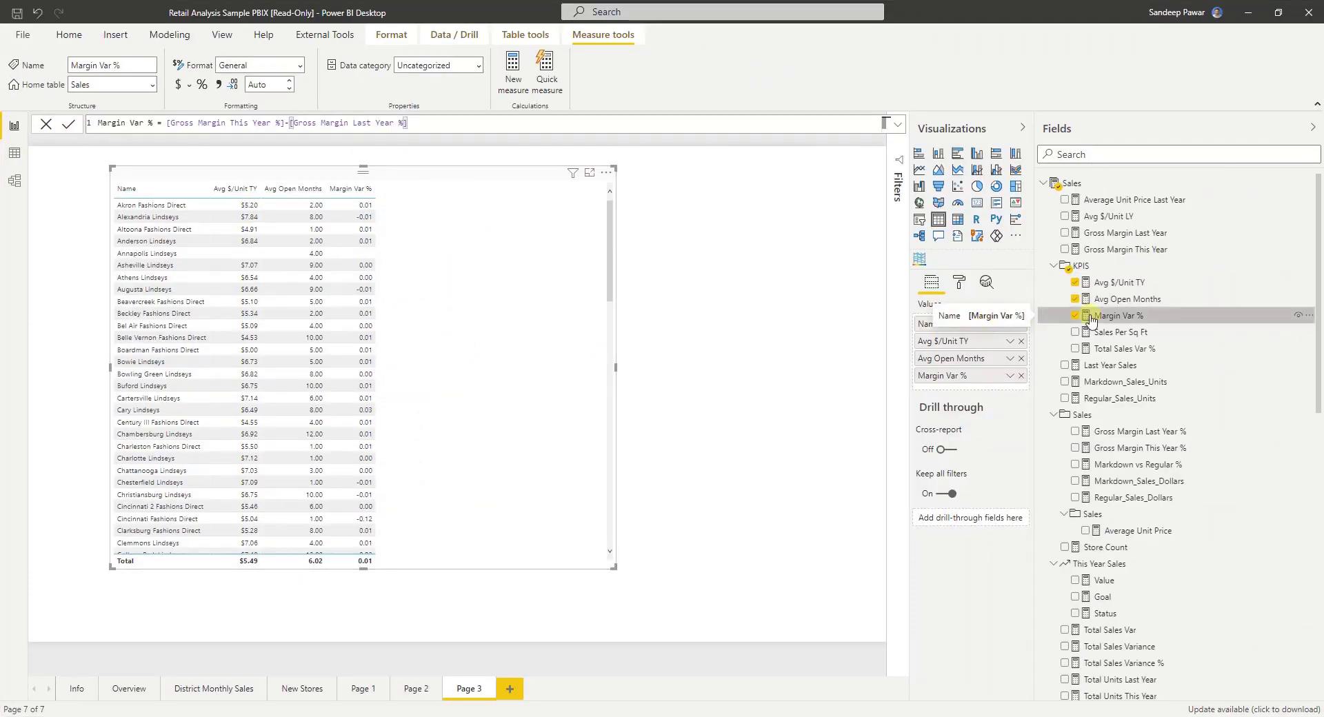
click(201, 86)
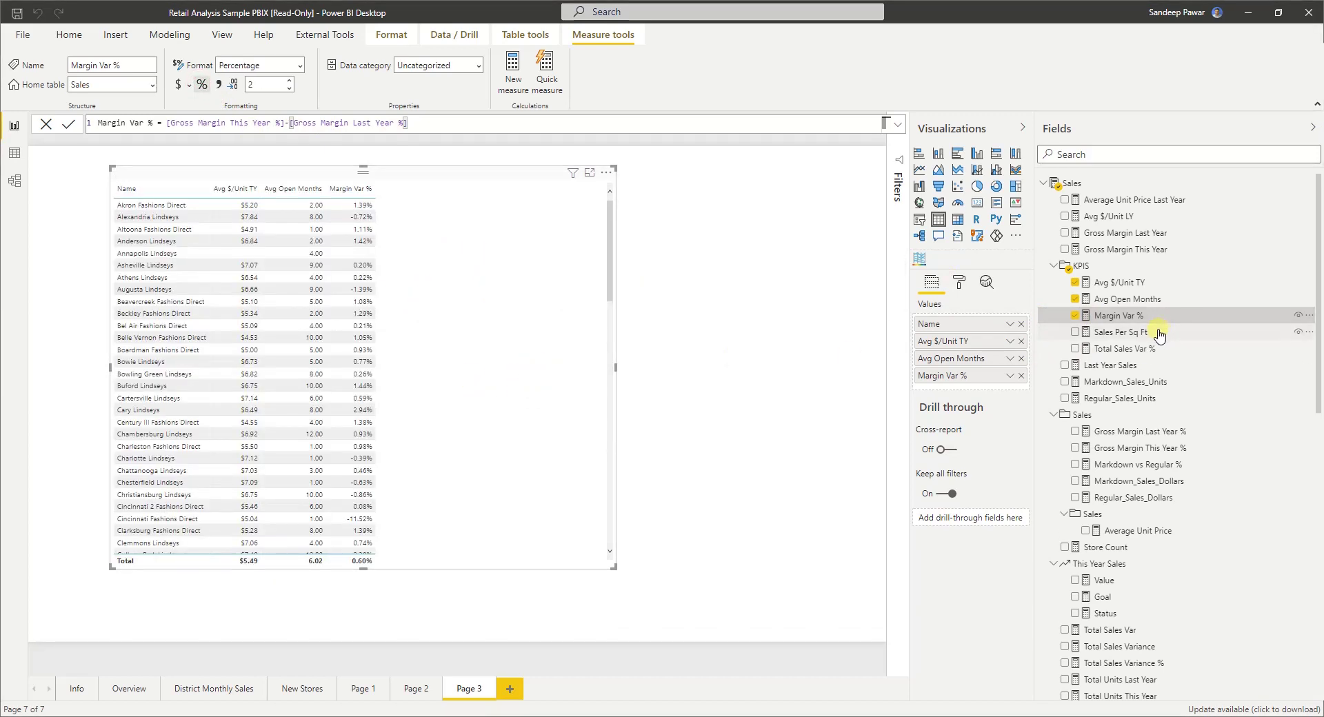
drag(1159, 334, 481, 292)
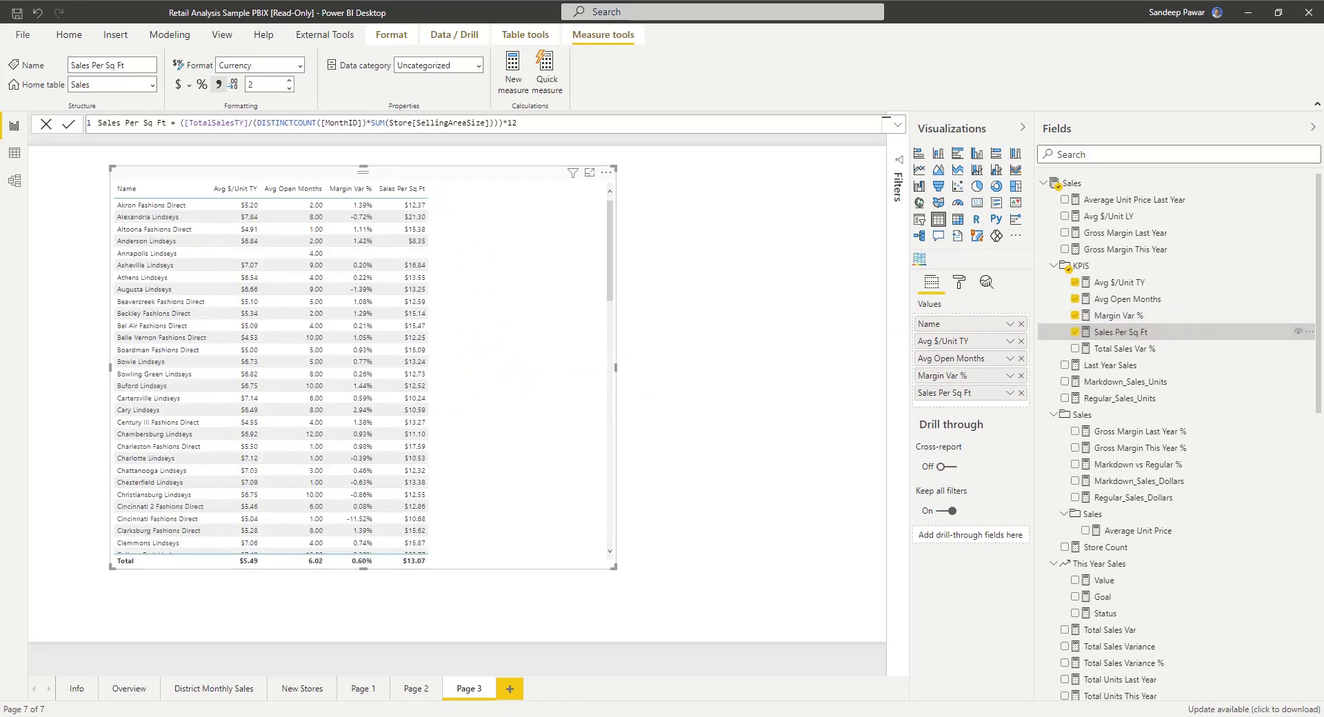
- Add a Total Sales Var % column to the store table and reselect the table
mouse_move(287, 716)
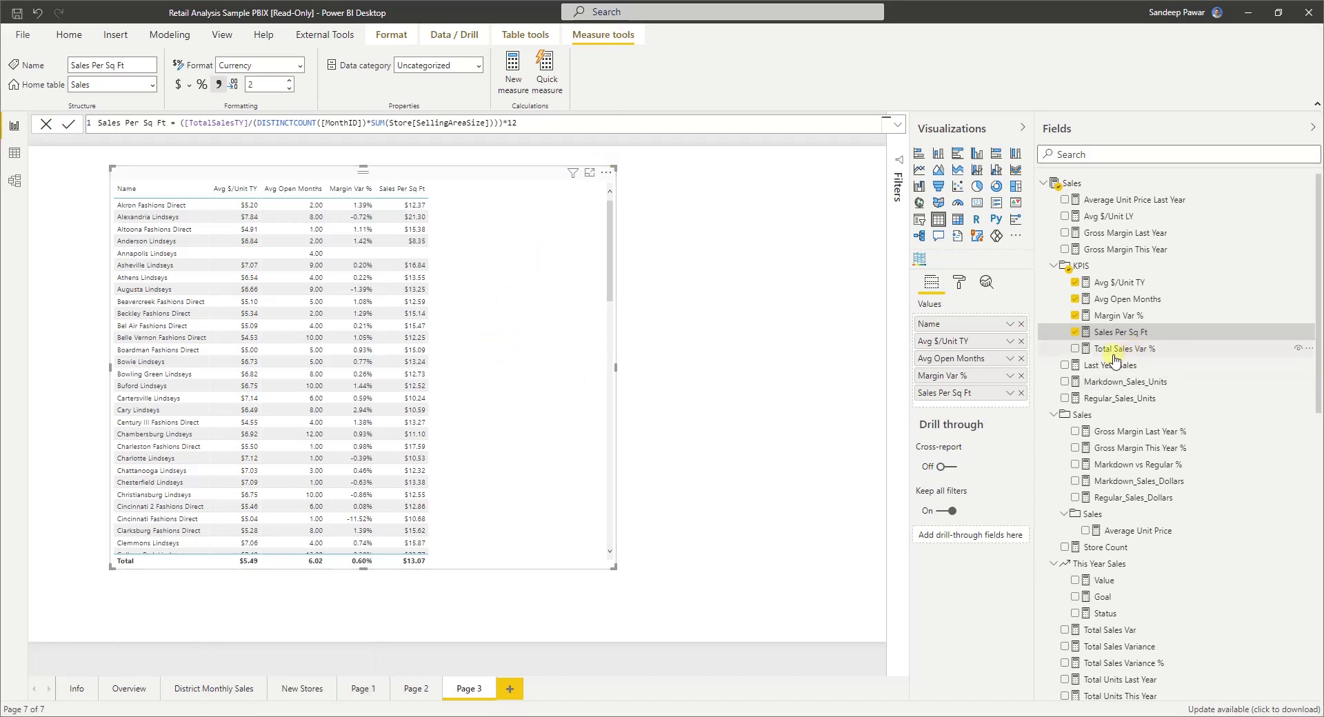
drag(1113, 348, 537, 400)
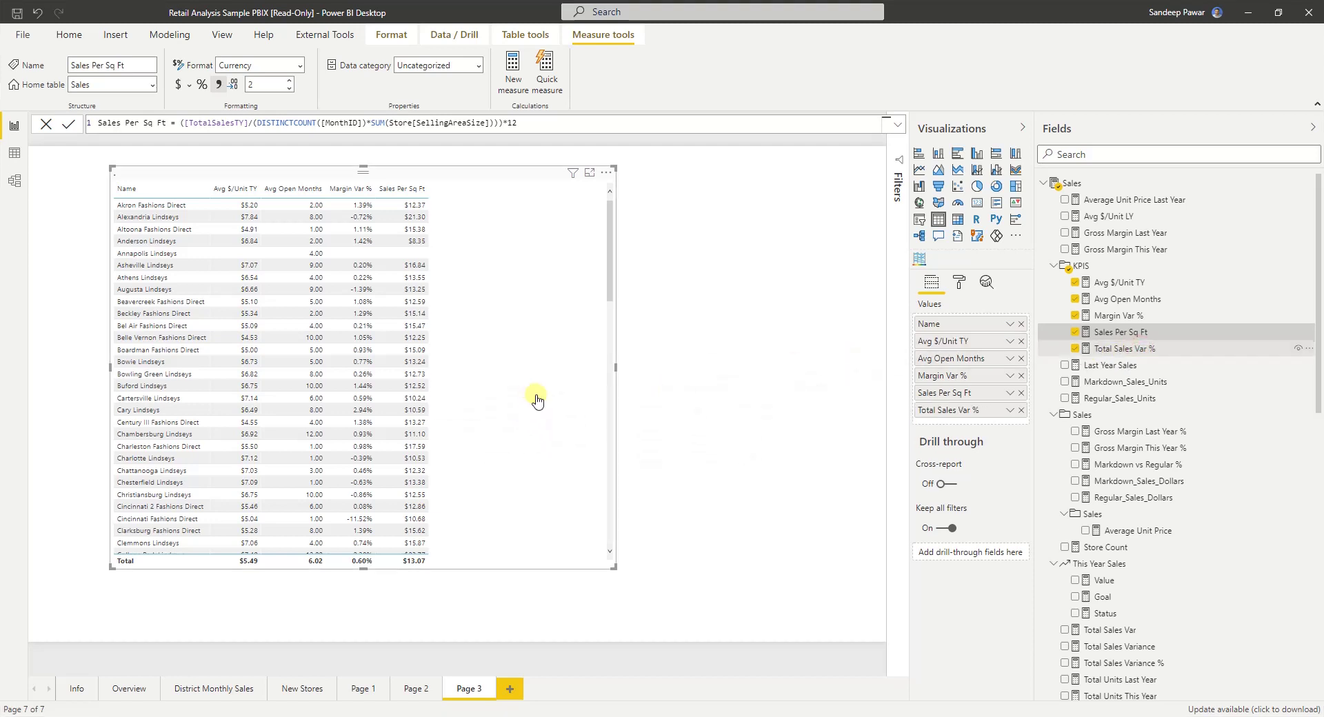
click(1140, 349)
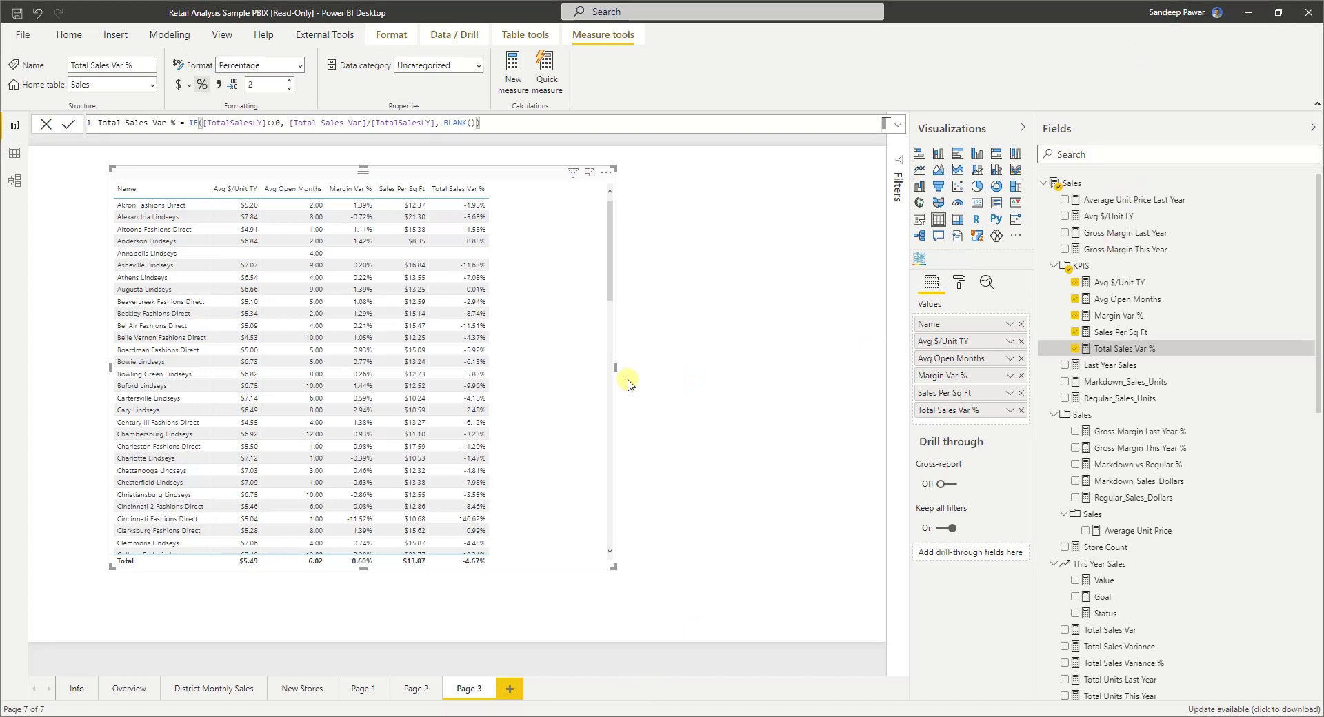
click(700, 362)
click(560, 276)
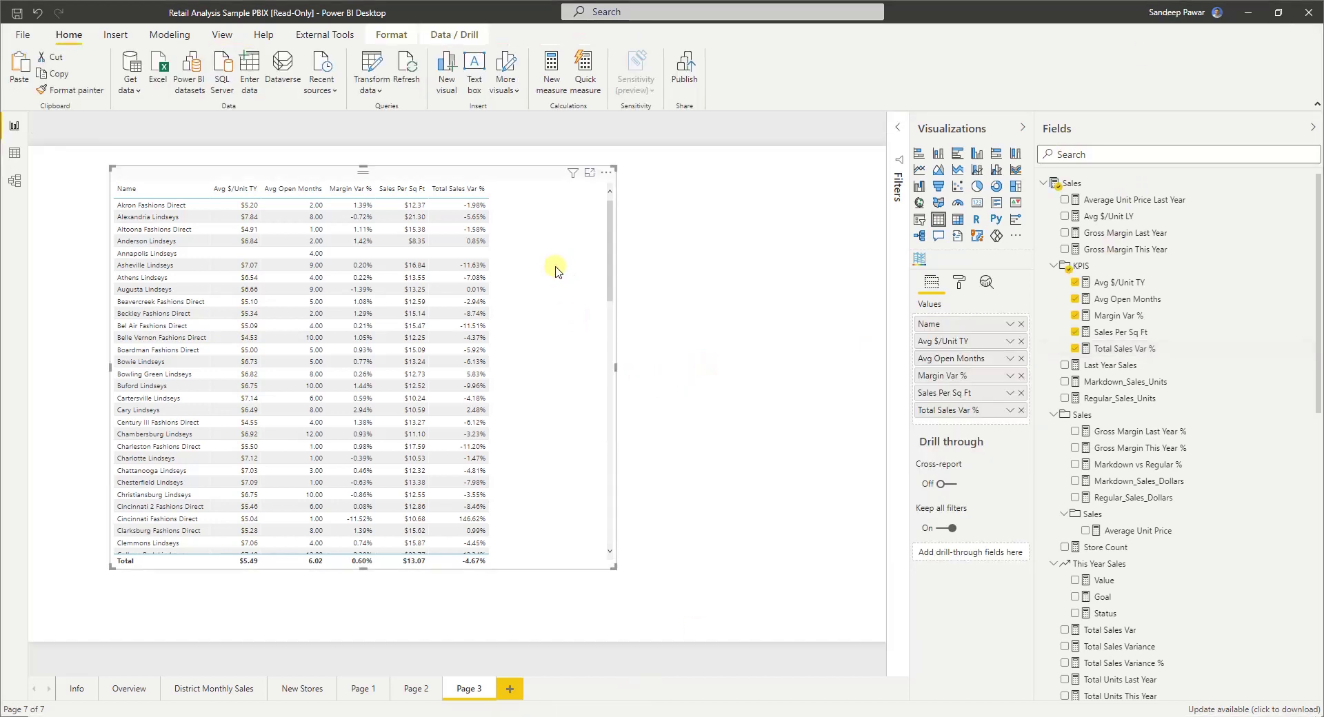
mouse_move(527, 173)
mouse_down()
mouse_move(491, 182)
mouse_move(556, 193)
mouse_move(505, 178)
mouse_up()
drag(579, 272, 591, 201)
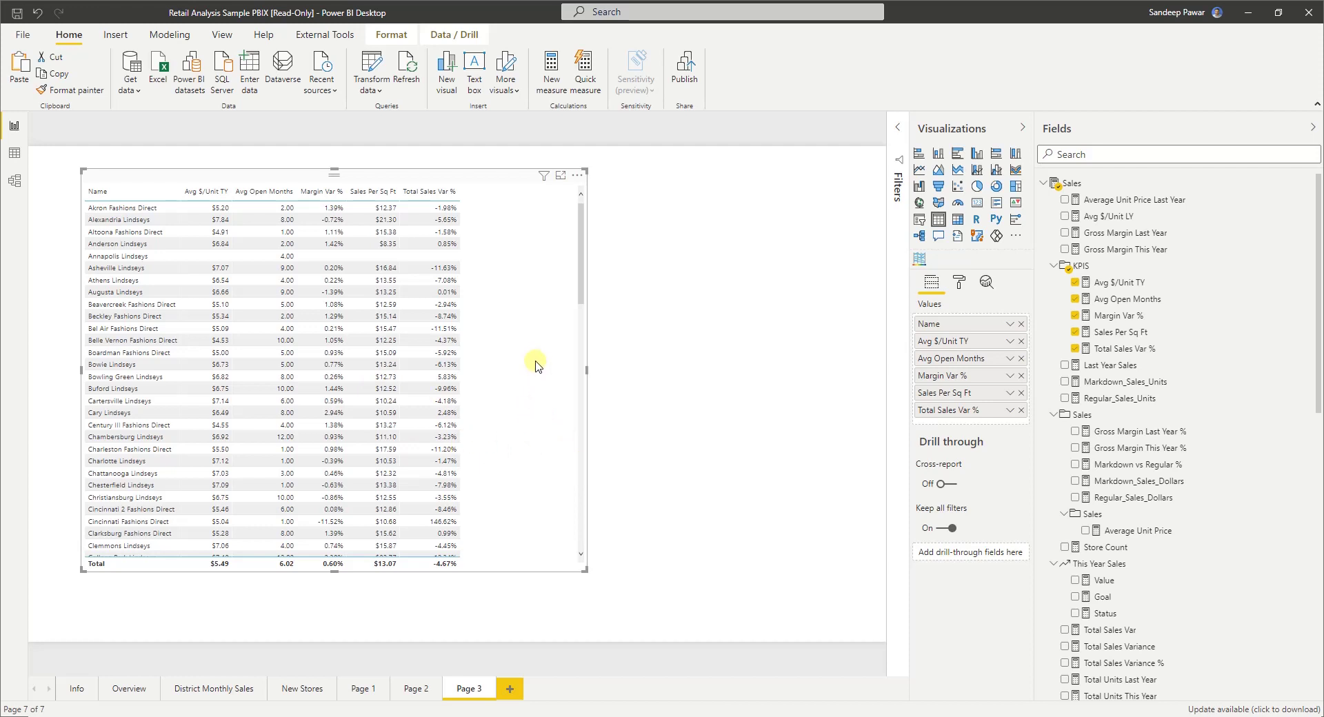
drag(581, 571, 565, 596)
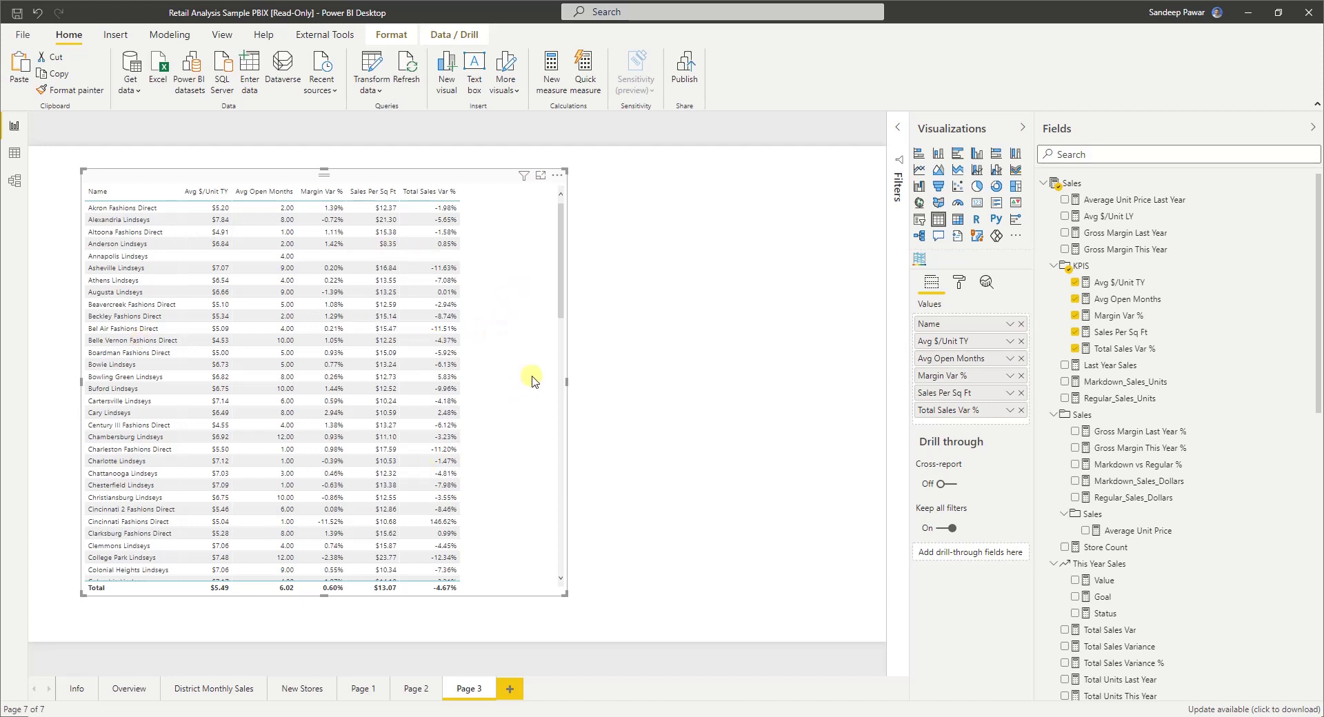
- Start Automatically find clusters on the store table and name the field Store Clusters
click(557, 176)
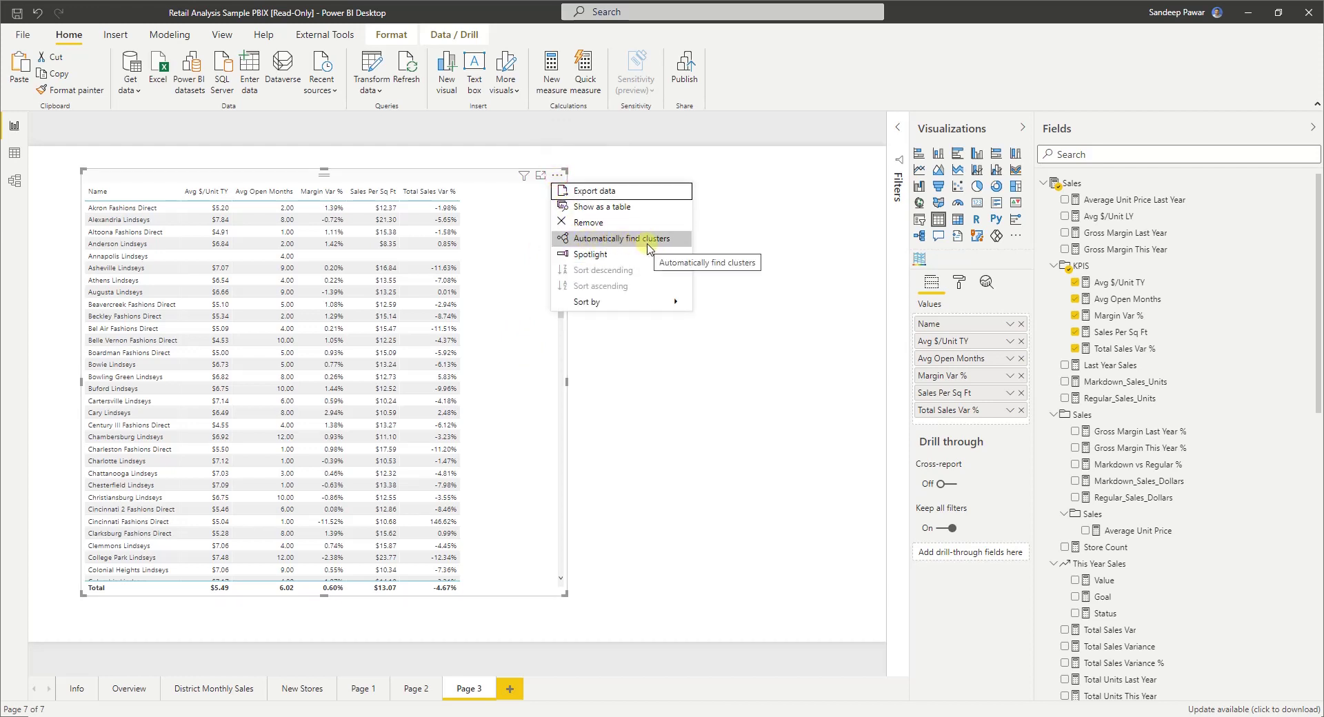
click(647, 239)
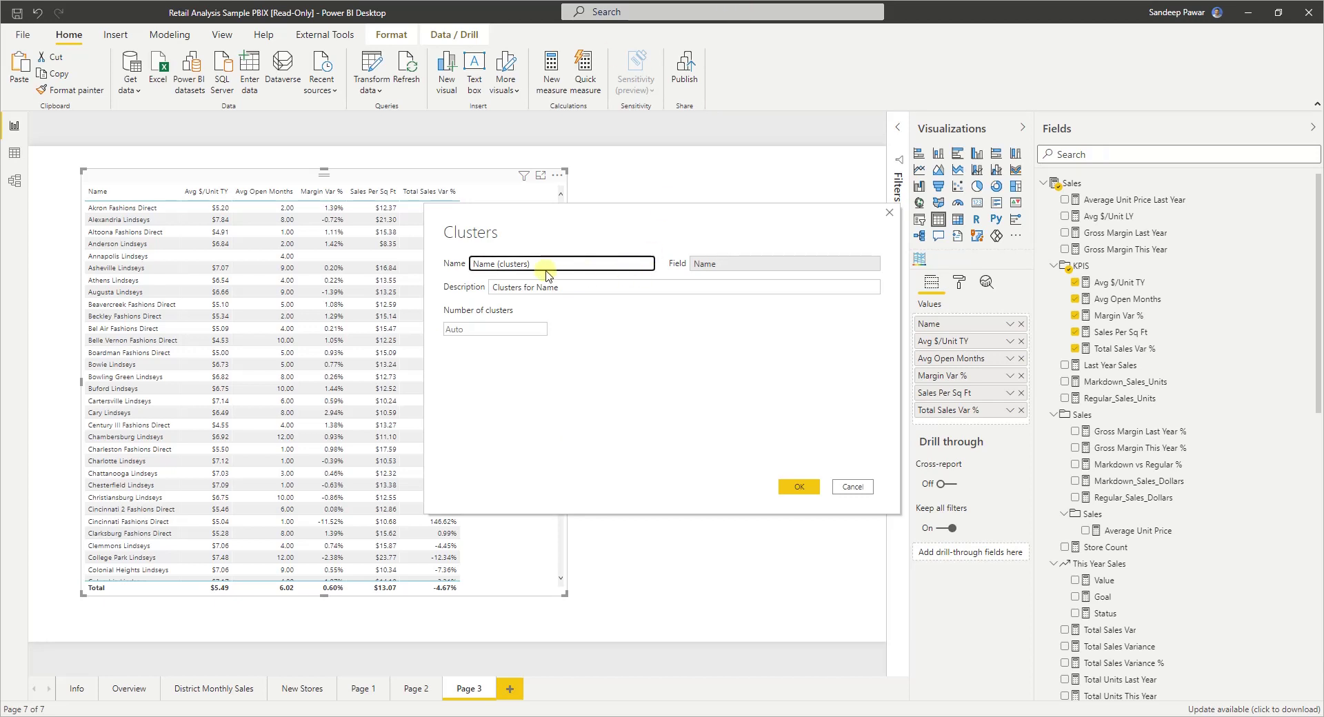
drag(553, 262, 421, 263)
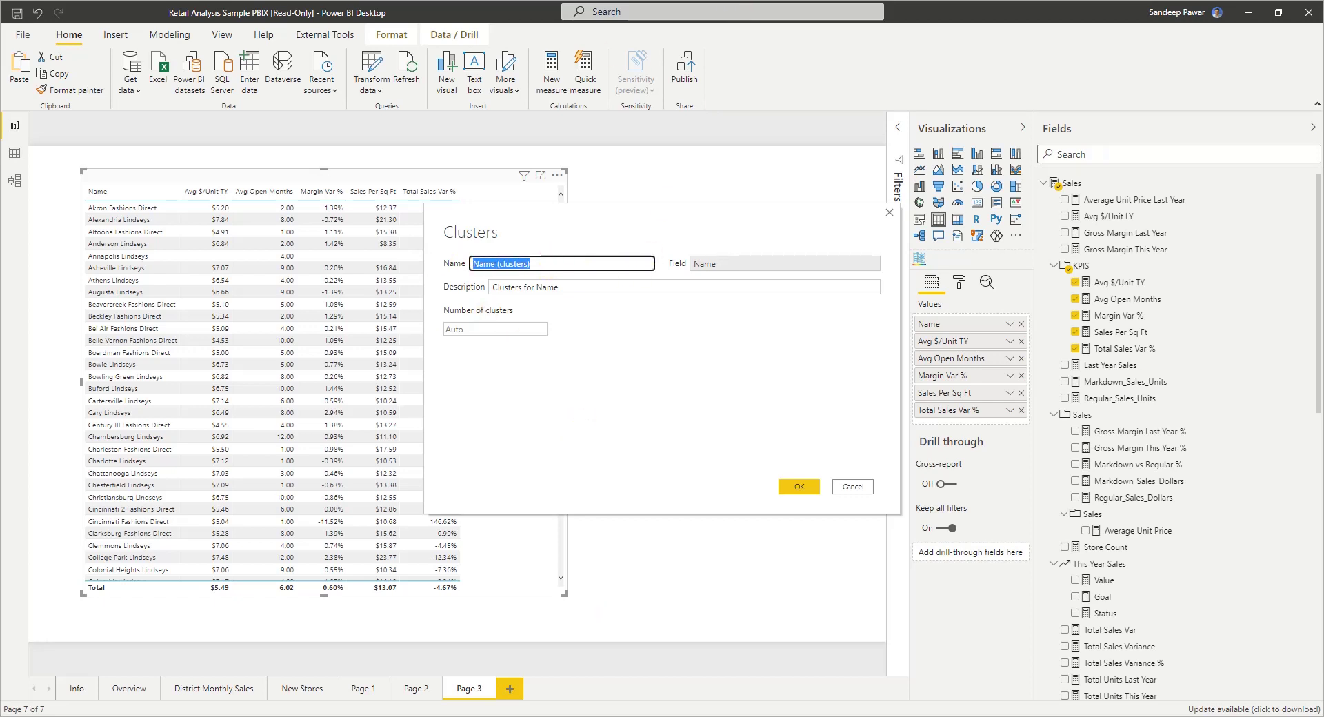
text(Clusters)
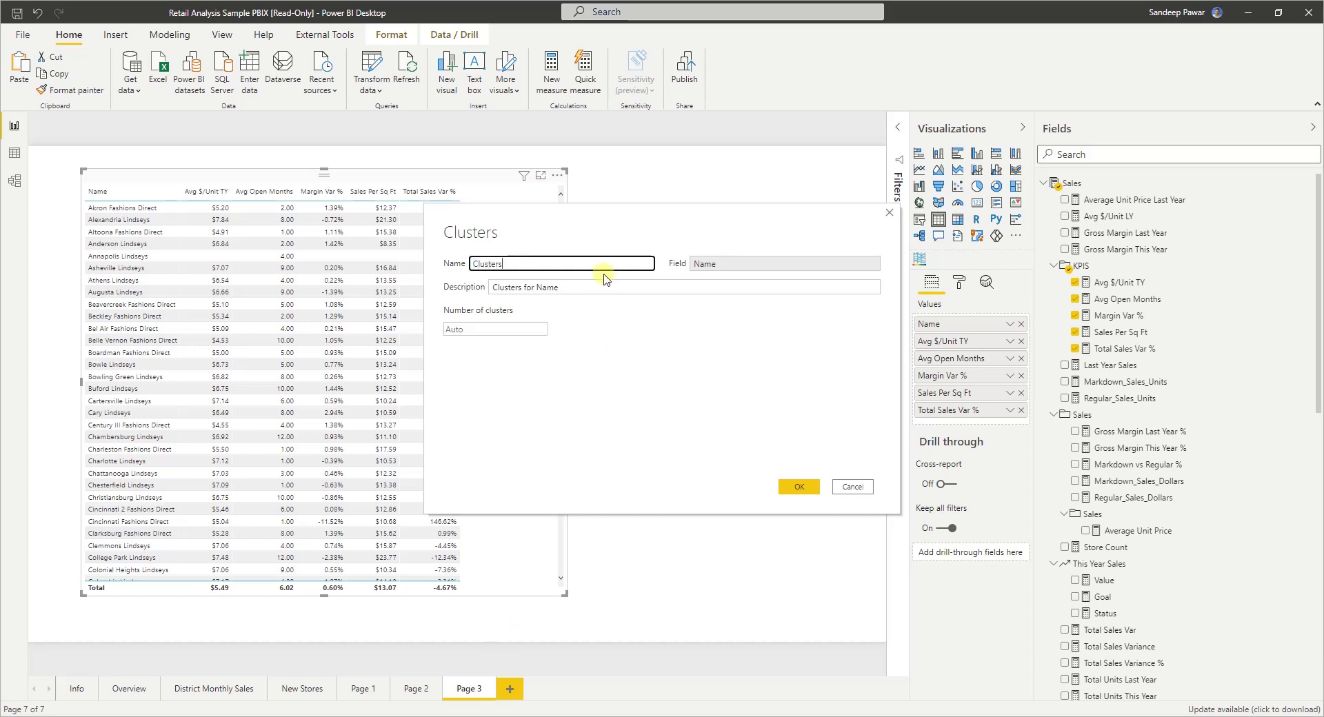
click(473, 263)
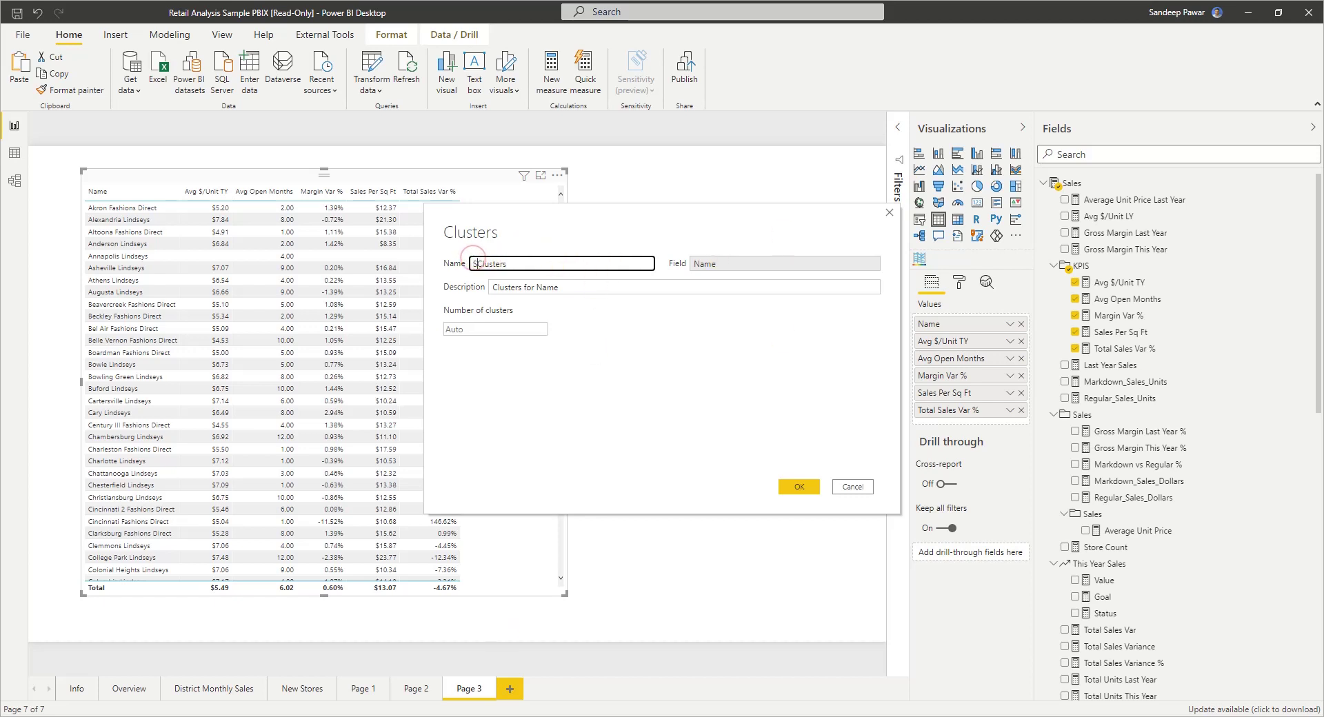
text(Store)
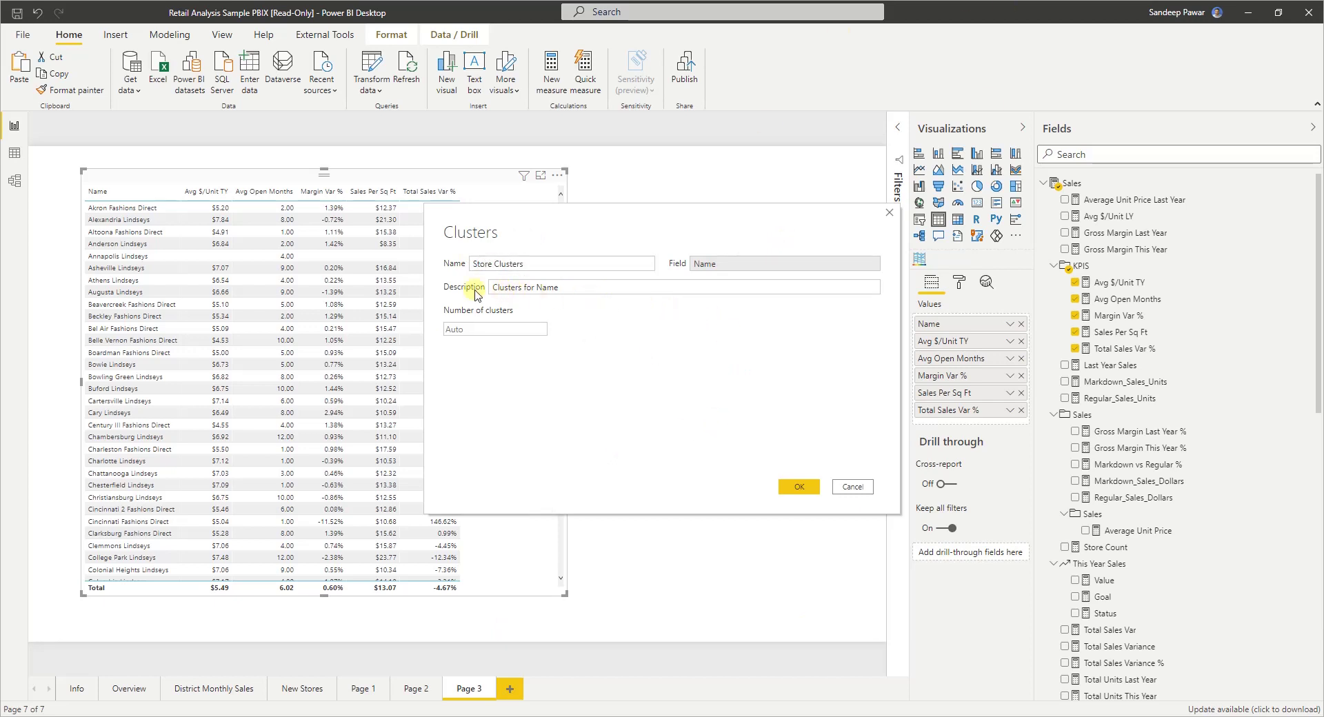
- Set the cluster description to Clusters for Stores and confirm creating the clusters
triple_click(579, 287)
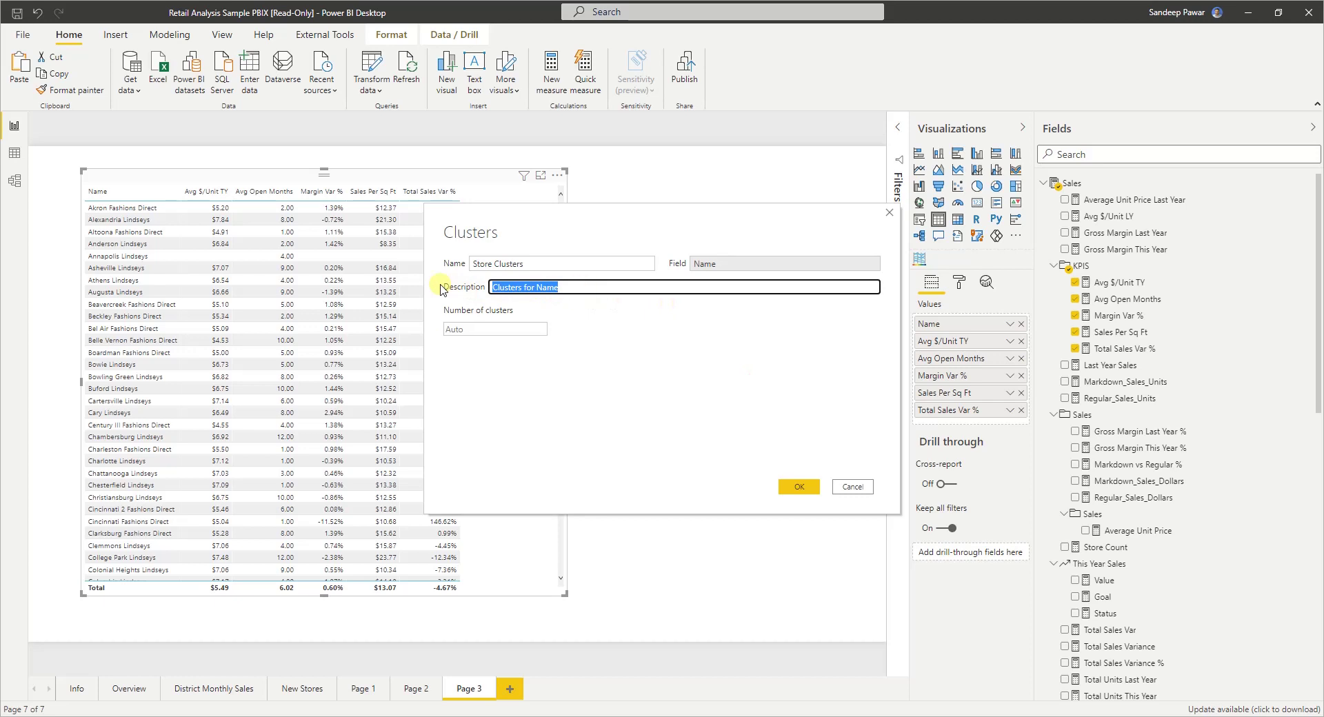
click(570, 286)
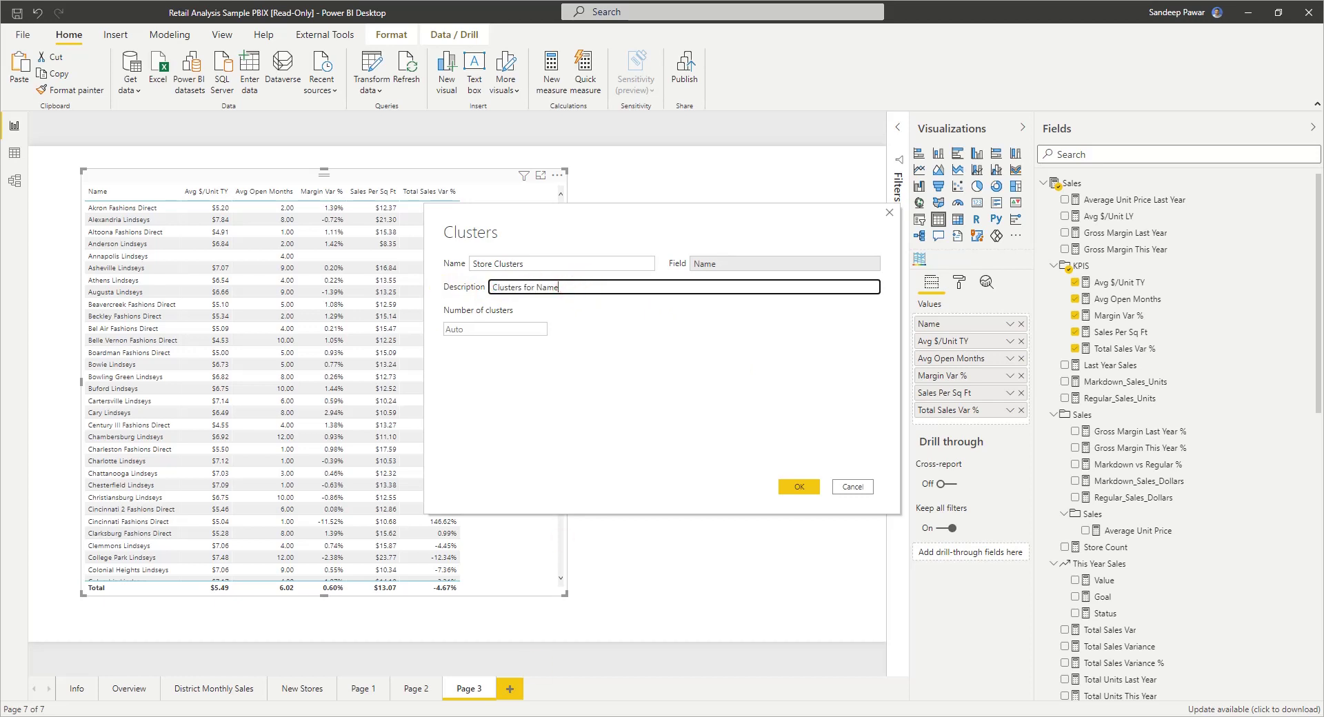
text(Stores)
click(526, 329)
click(645, 342)
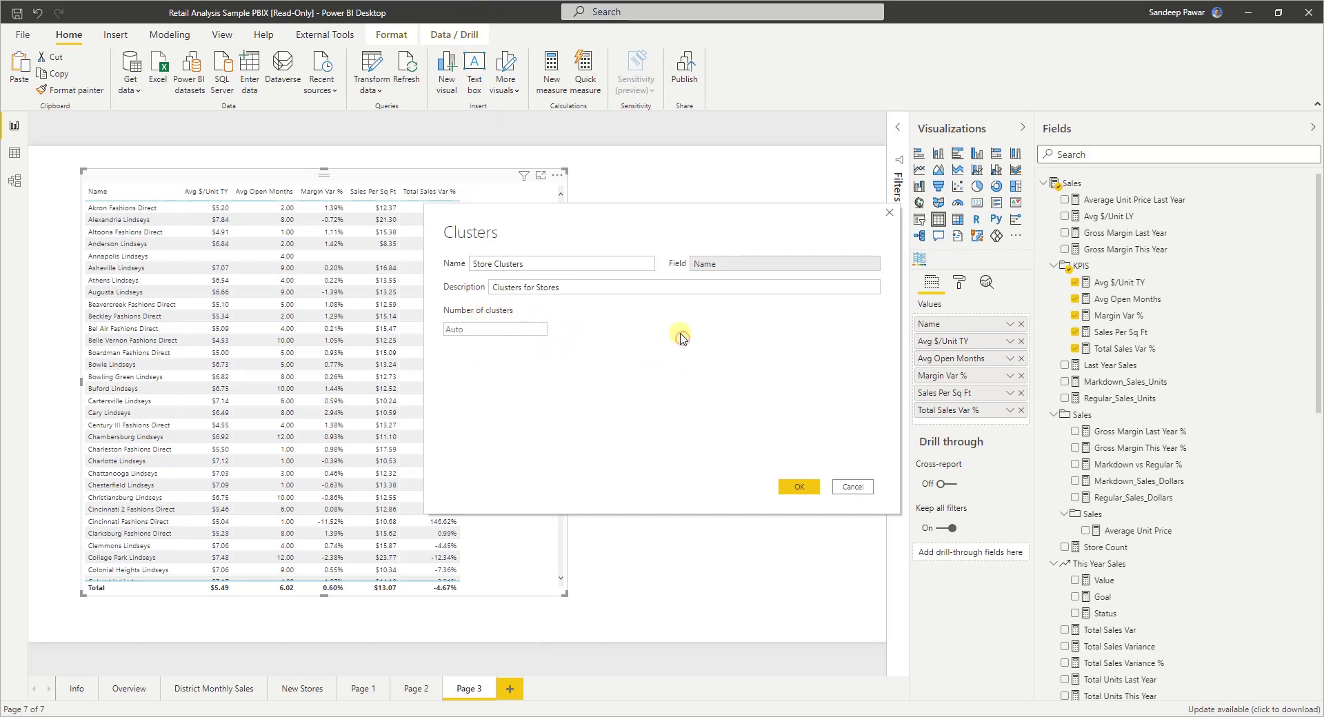
click(797, 486)
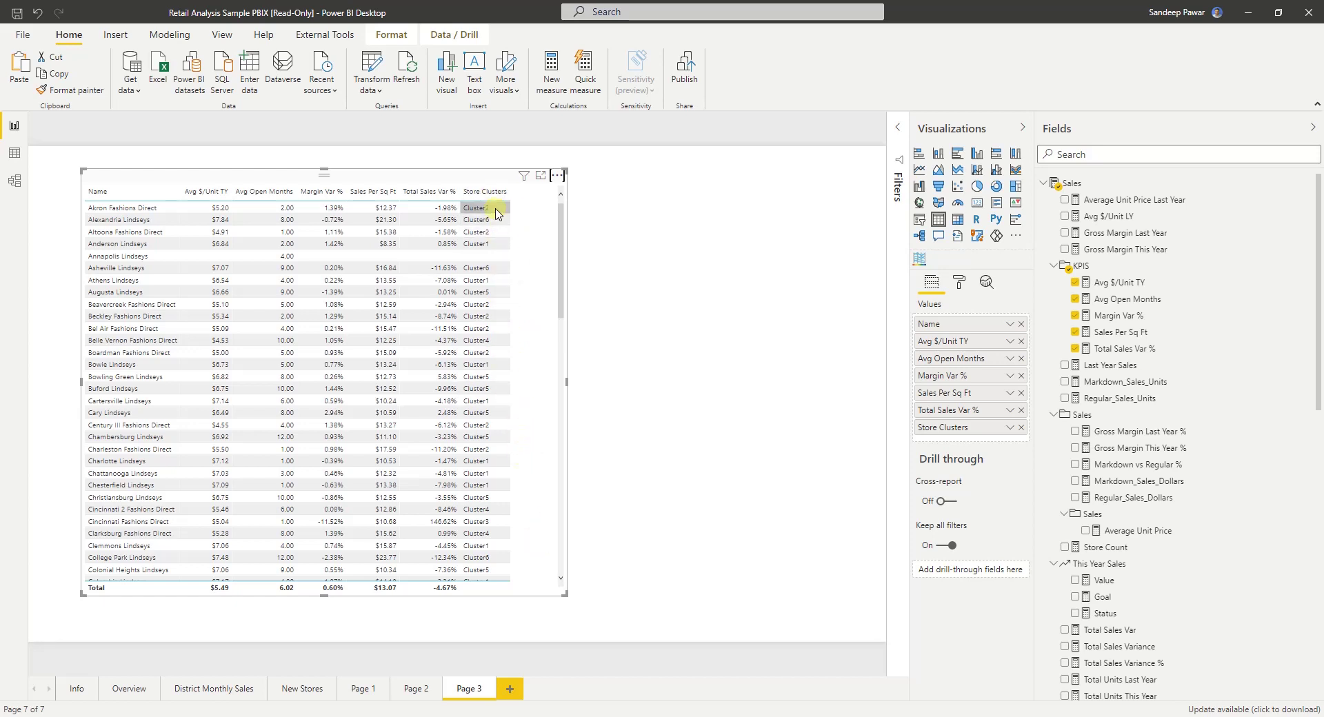
- Move the store table further left on the page and make it taller
click(519, 247)
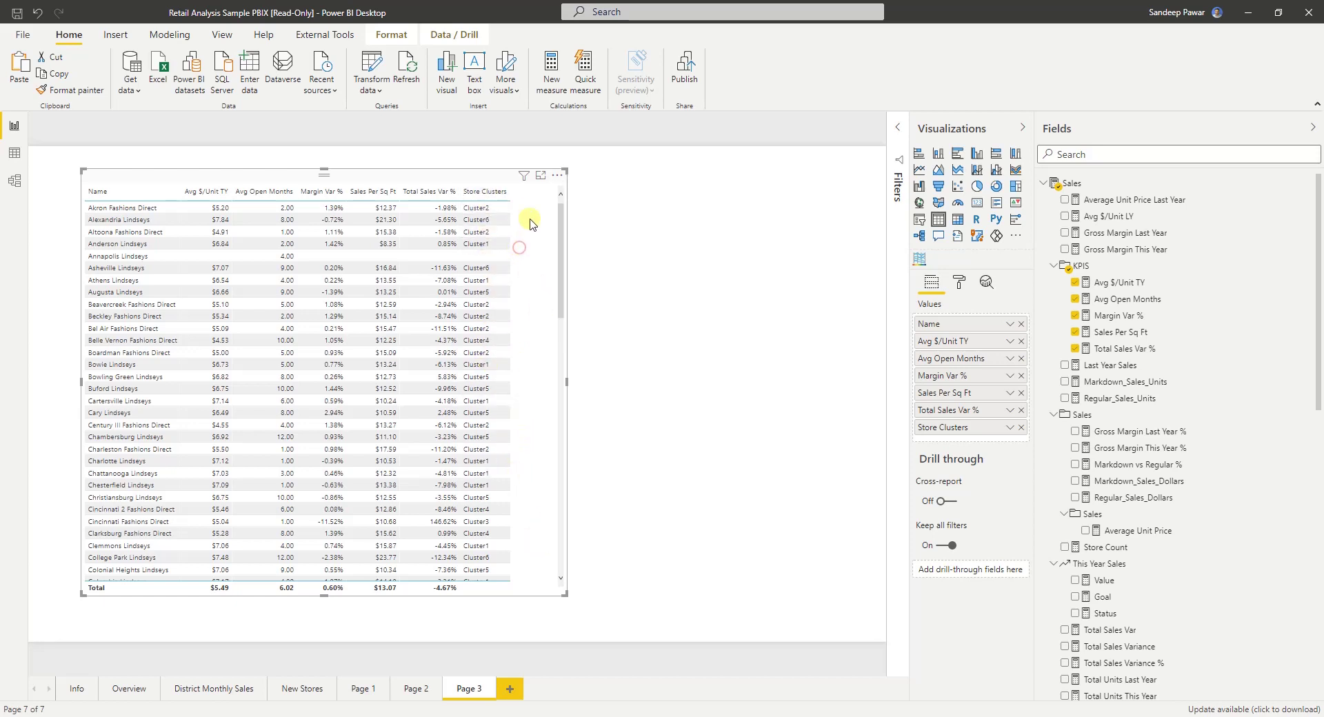
drag(498, 178, 457, 173)
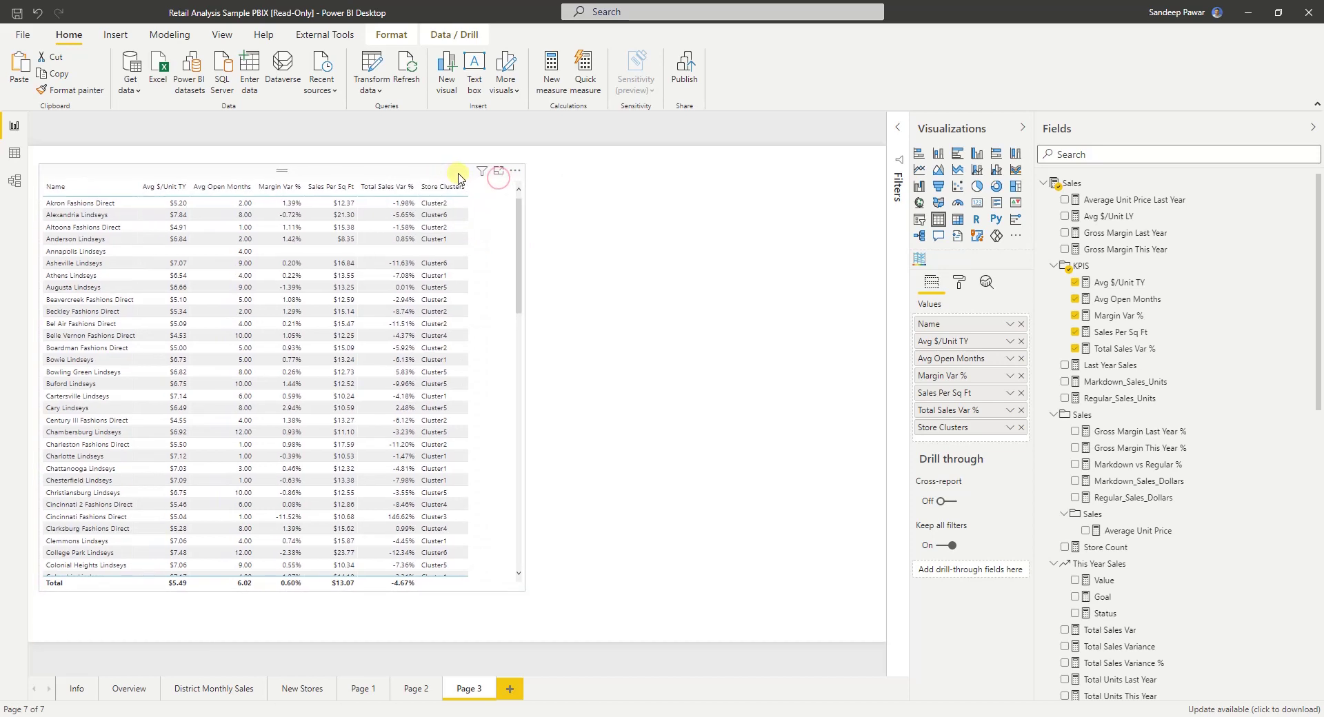
drag(525, 589, 521, 608)
click(493, 400)
- Create a new table beside it showing the Store Clusters field twice, listing Cluster1 to Cluster6
scroll(1207, 594, down, 1)
scroll(1207, 594, down, 10)
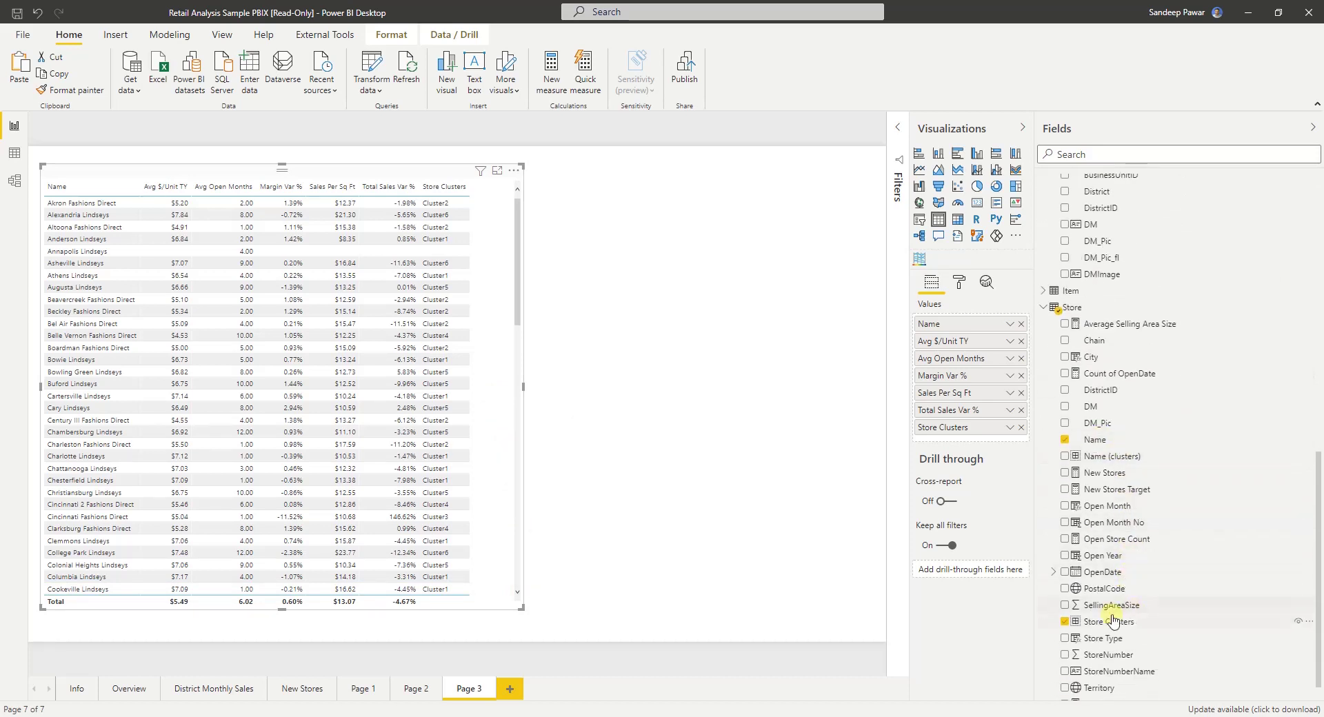
drag(1138, 627, 710, 287)
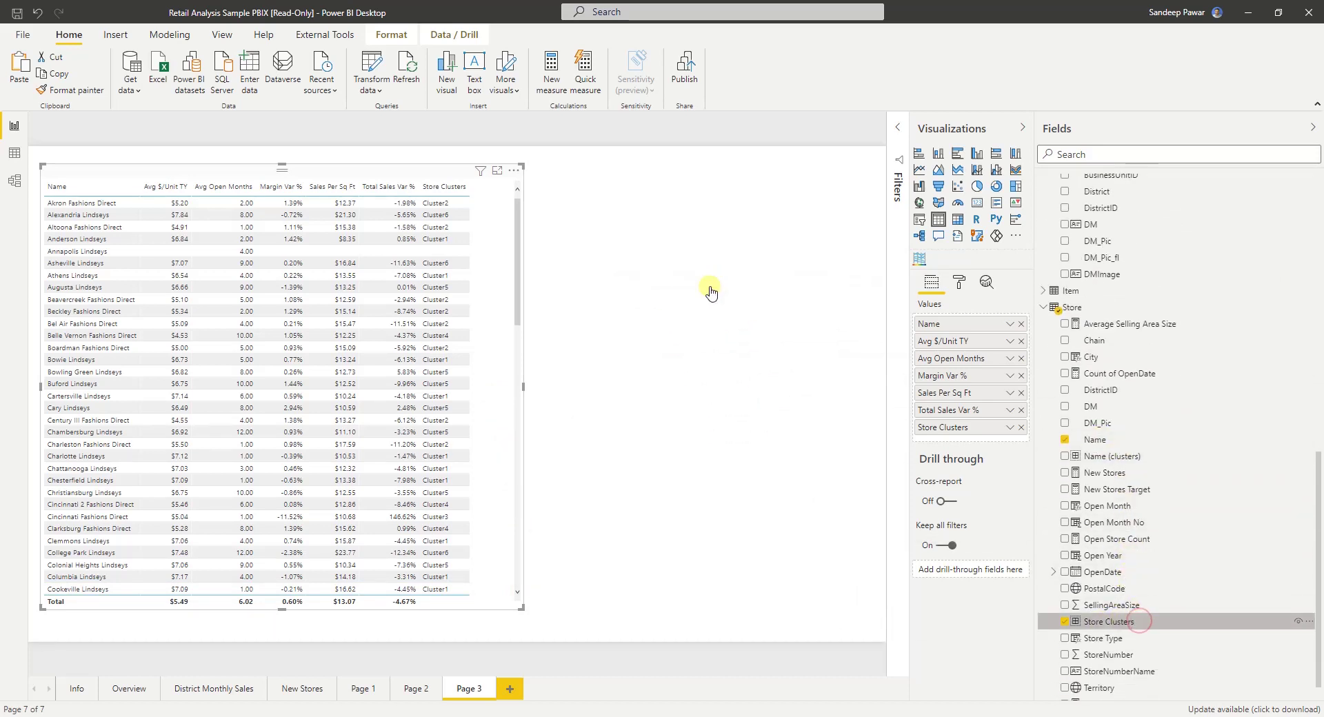
drag(1125, 624, 655, 290)
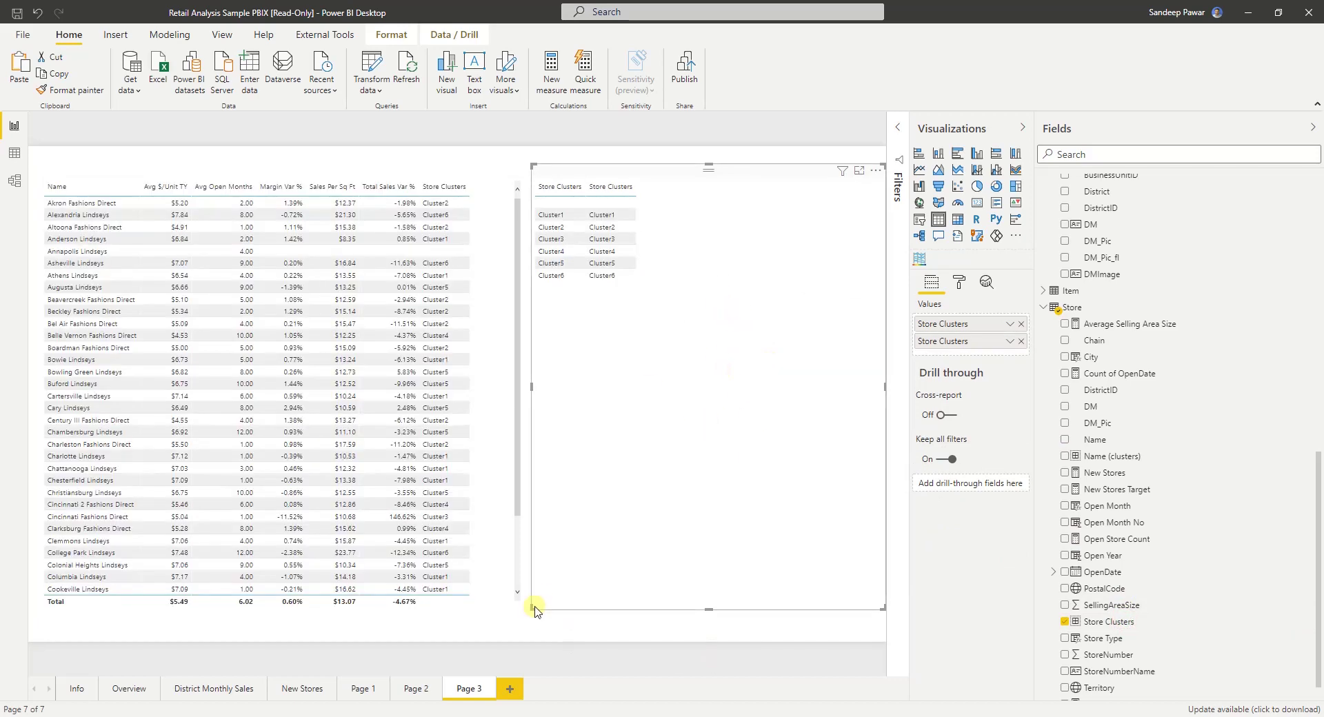
- Shrink the cluster table and add a Store Clusters page filter that excludes (Blank)
drag(533, 609, 557, 471)
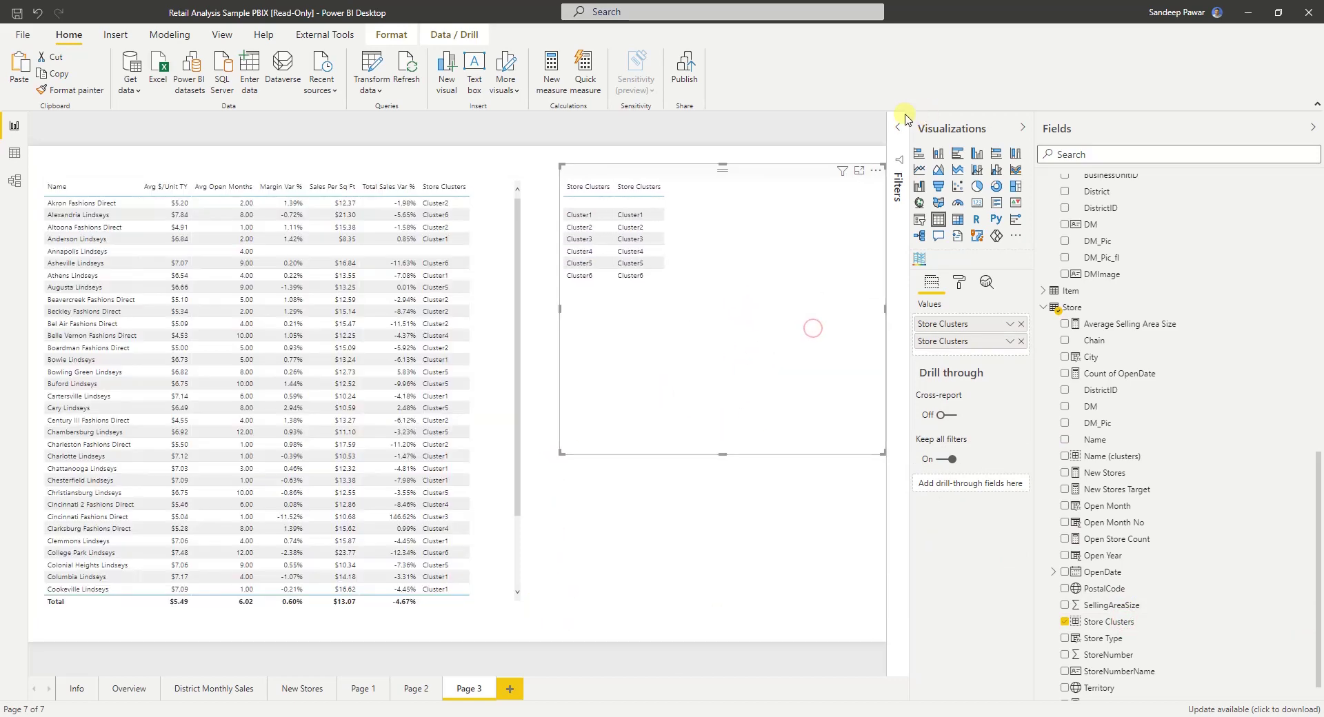
click(897, 127)
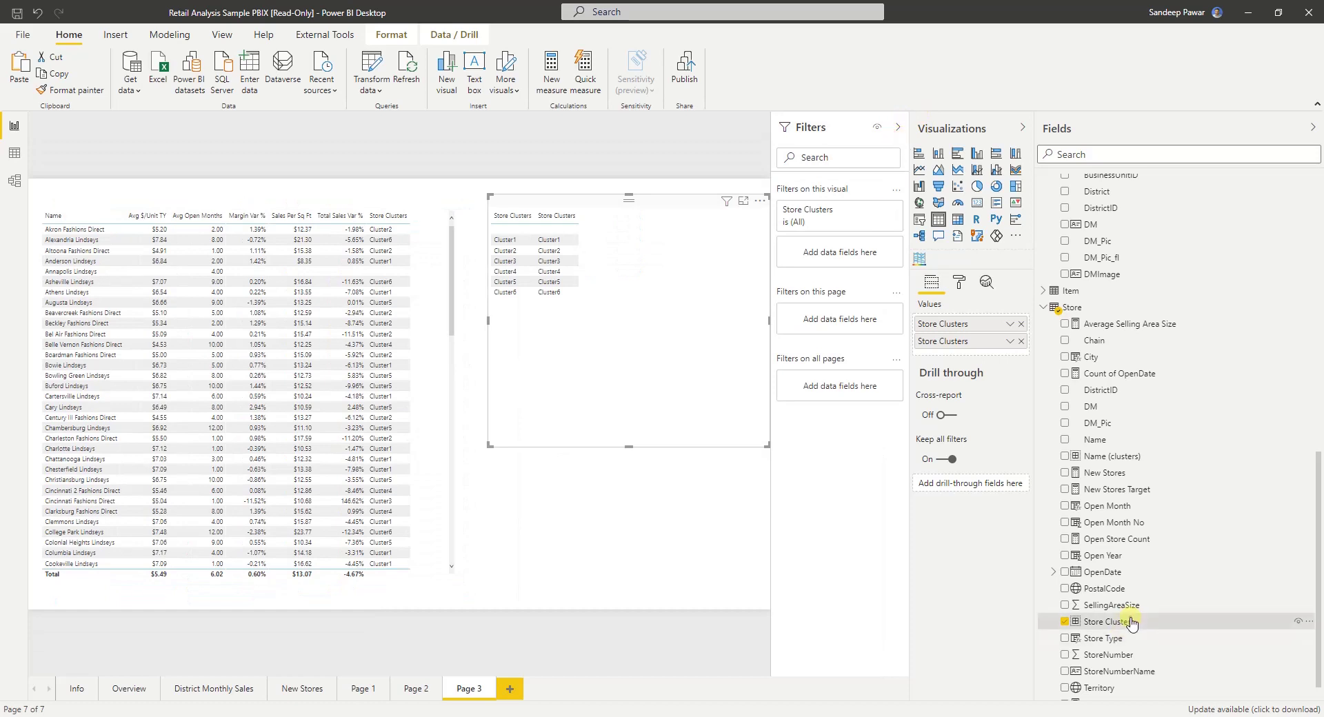
drag(1122, 622, 853, 324)
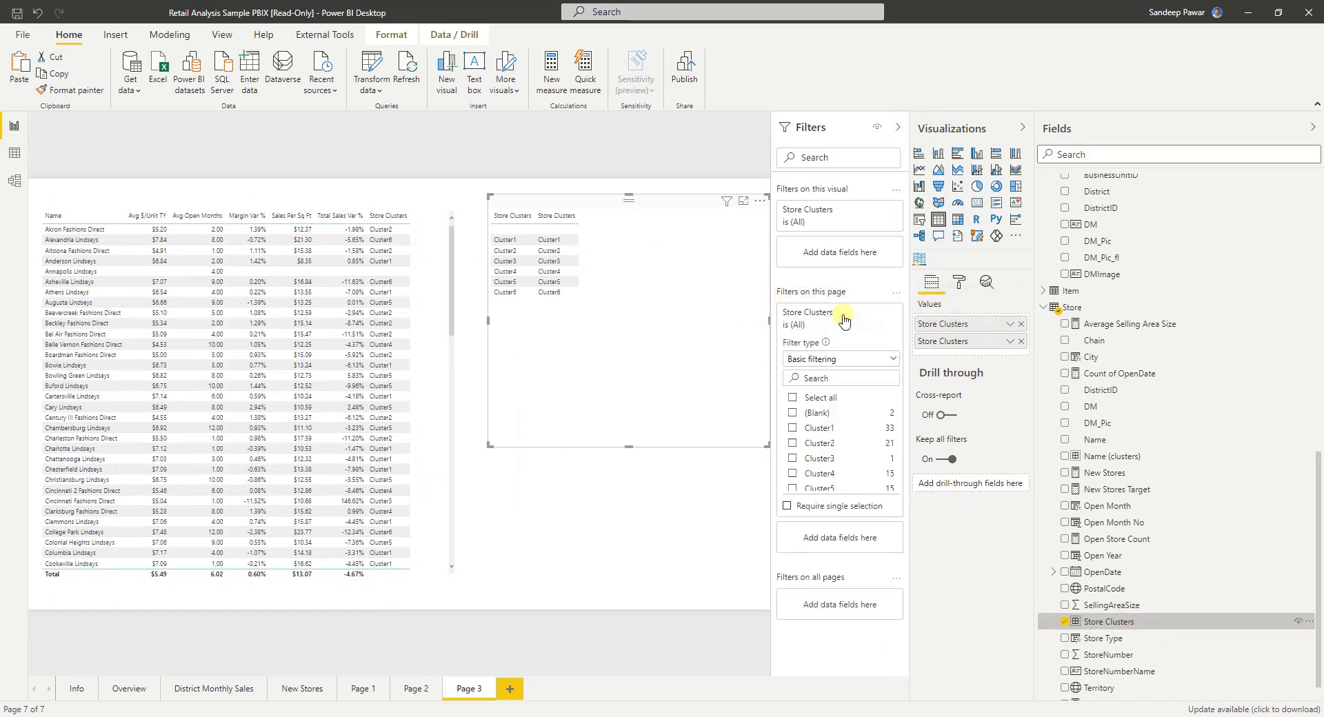
click(793, 413)
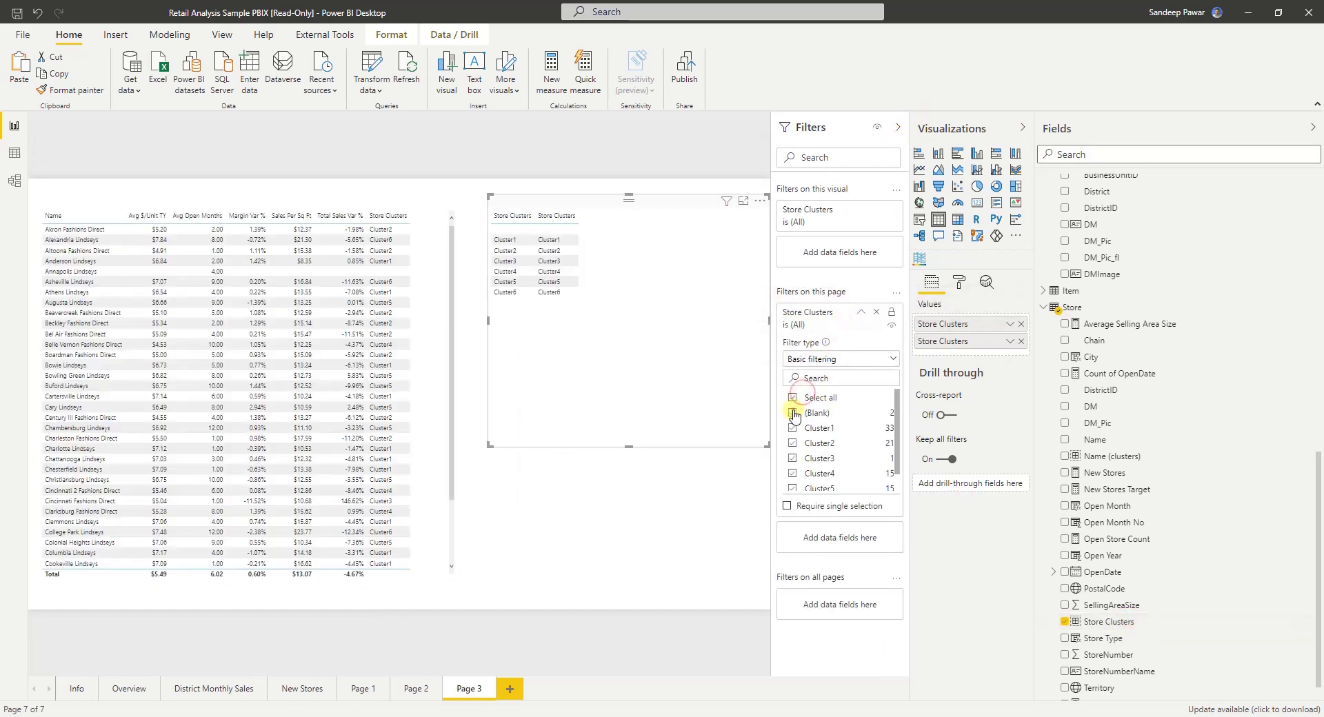
click(897, 127)
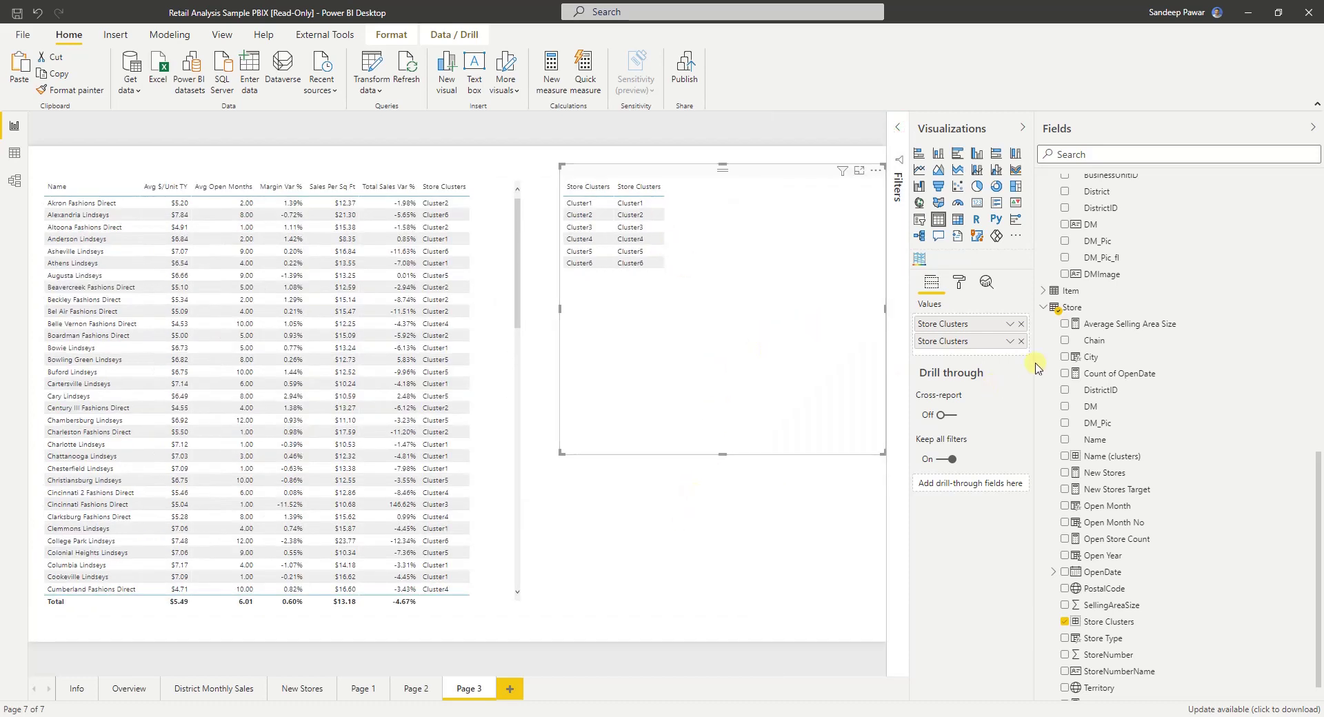
- Set the second Store Clusters value to Count, showing stores per cluster (33, 21, 1, 15, 15, 17)
click(1009, 340)
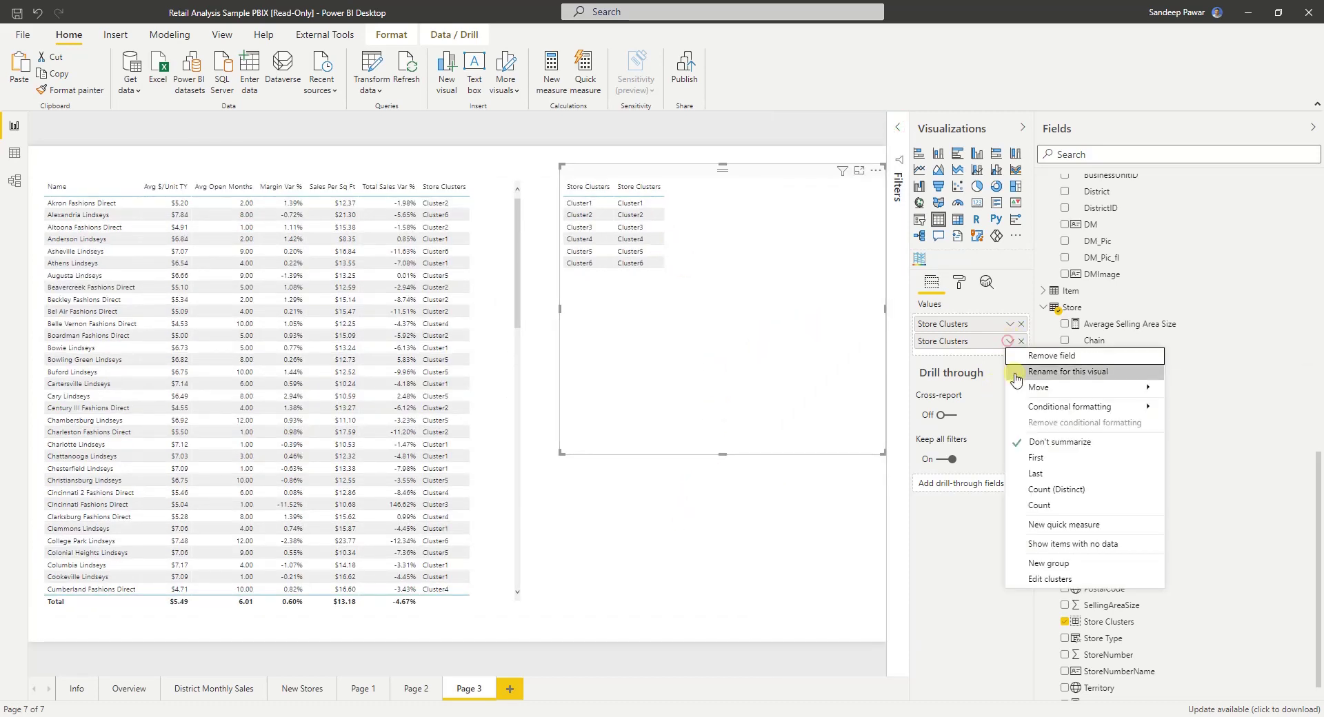
click(1042, 505)
click(686, 345)
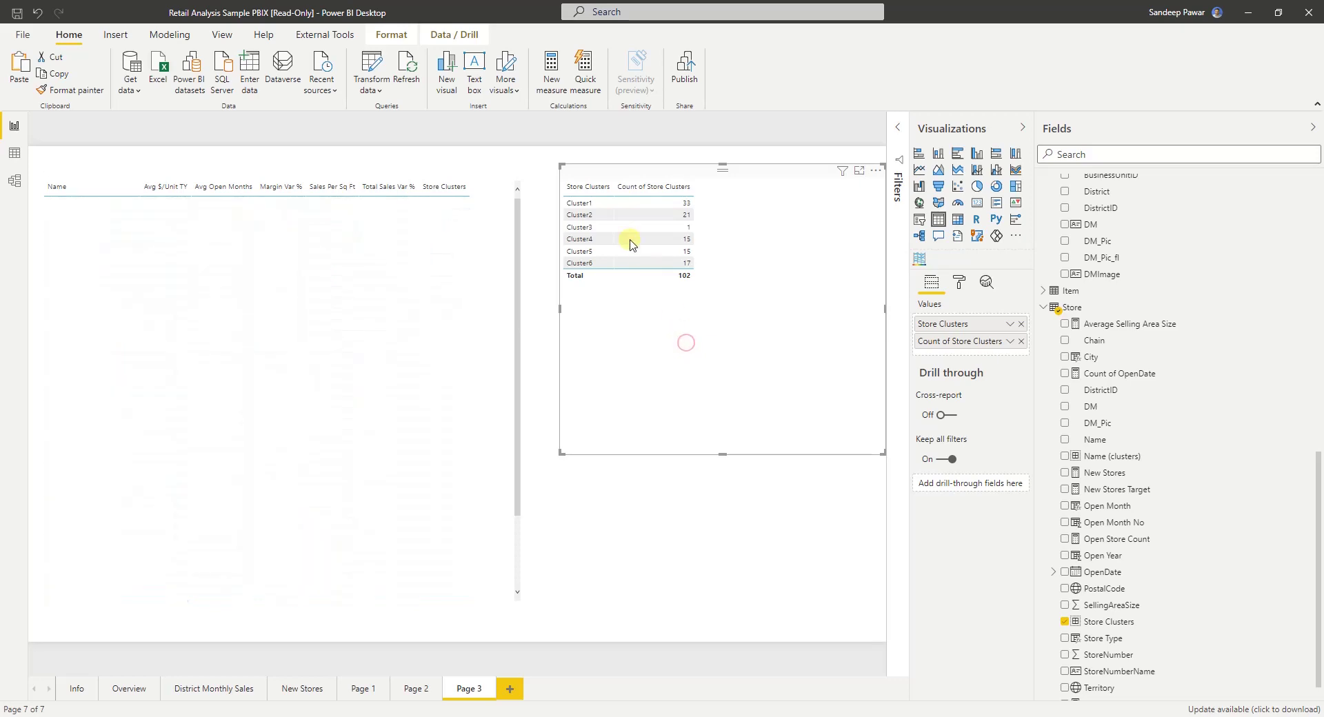
click(1022, 127)
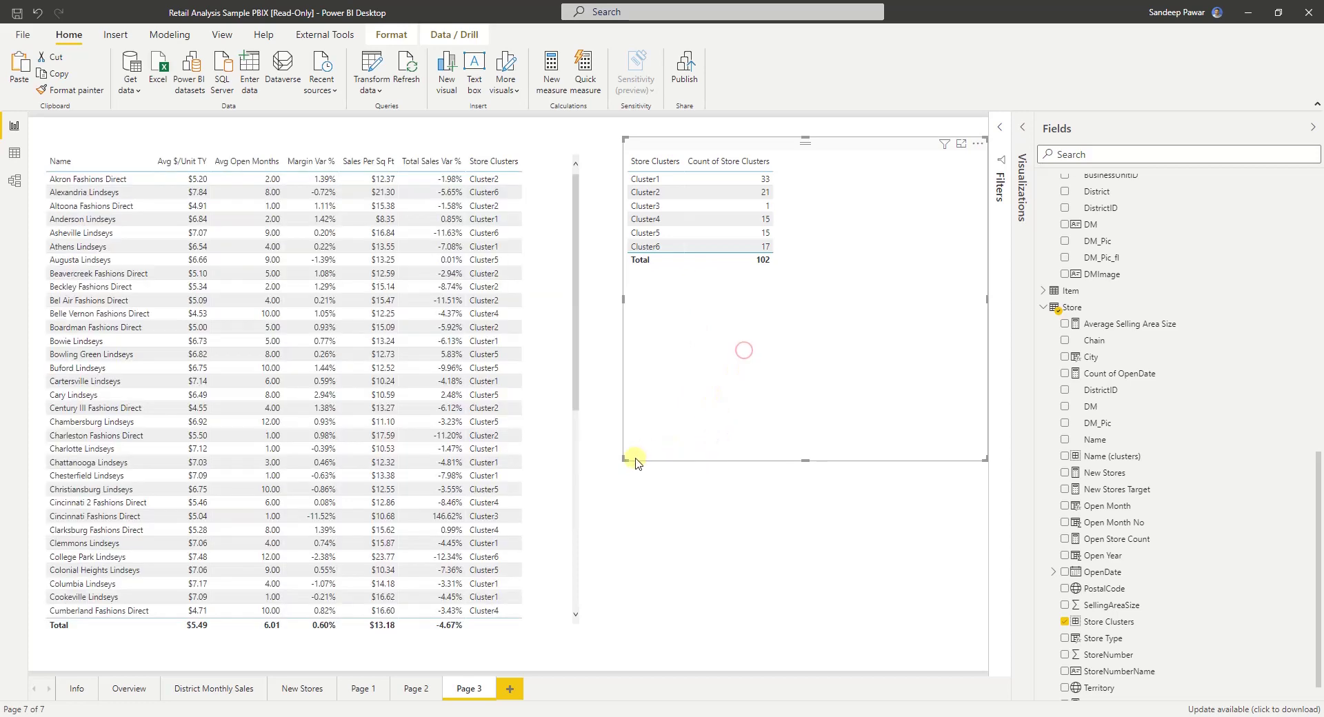
- Add Avg $/Unit TY, Avg Open Months, Margin Var % and a further KPI measure to the cluster table
drag(624, 458, 591, 423)
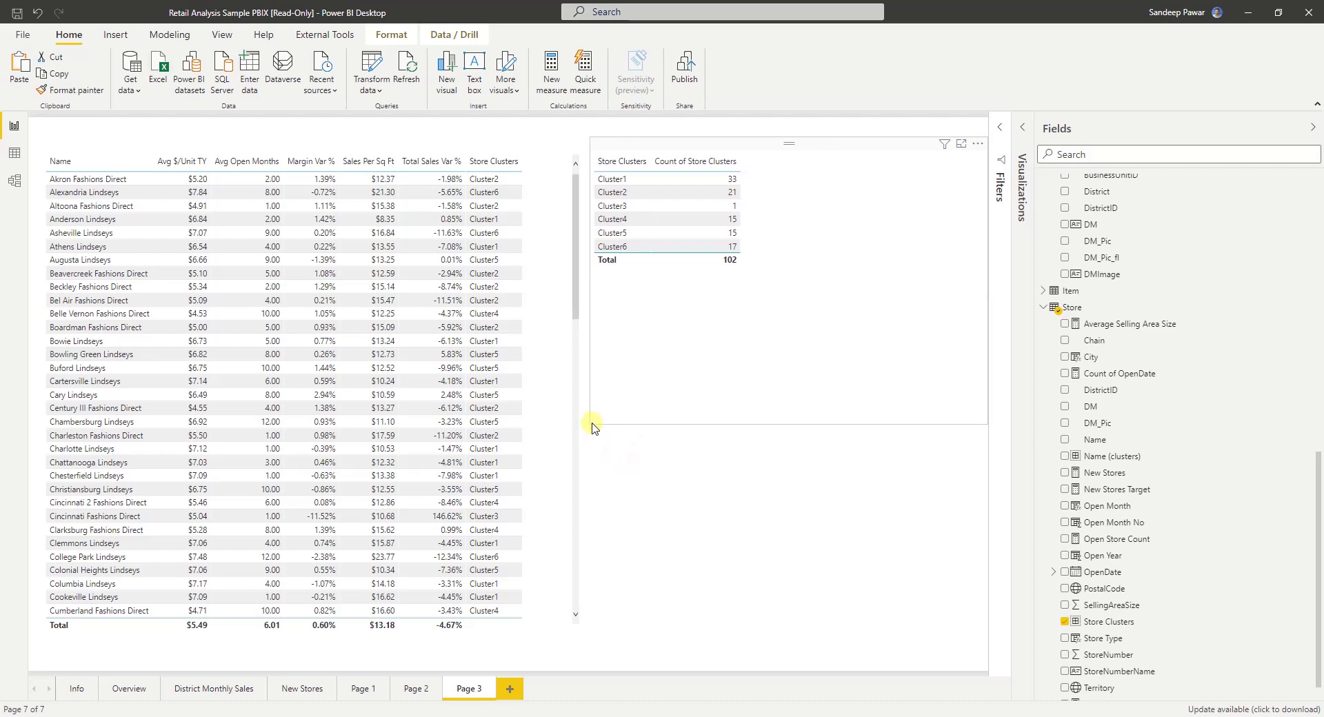
click(712, 340)
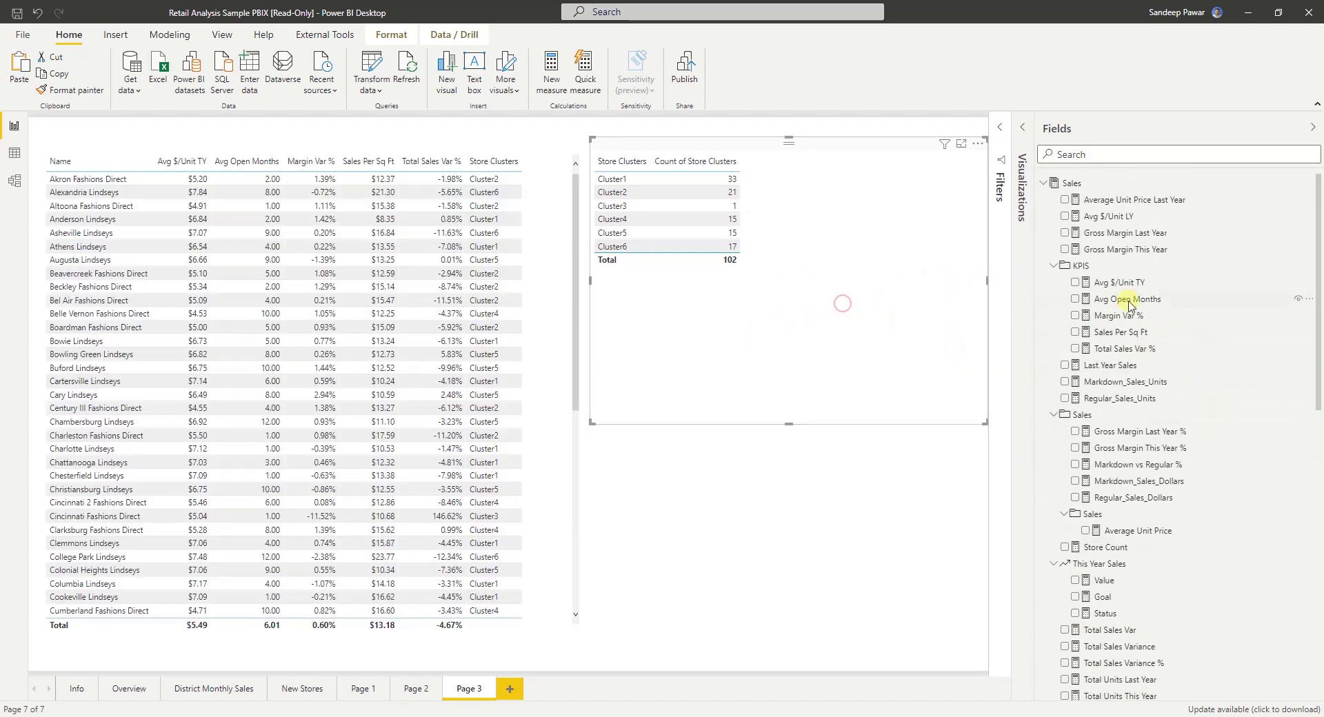
click(1153, 283)
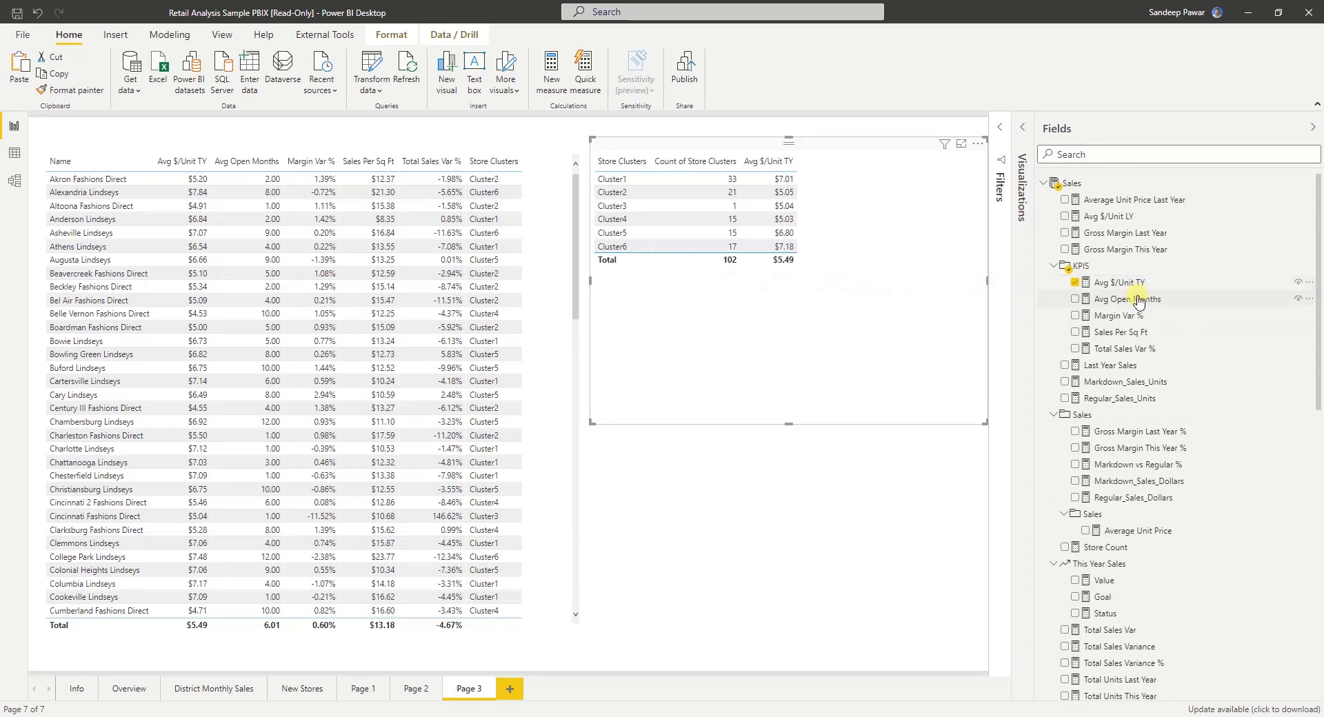
drag(1082, 298, 828, 288)
drag(1131, 315, 786, 325)
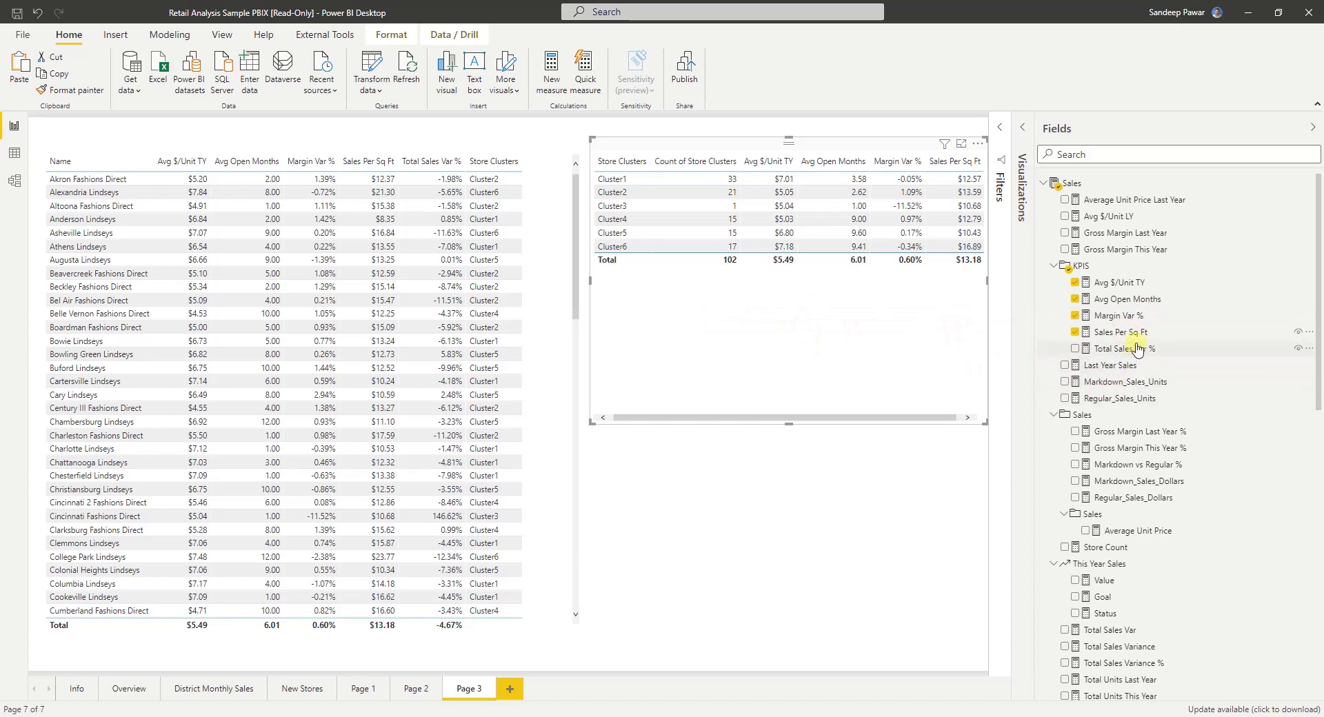
drag(1131, 349, 859, 329)
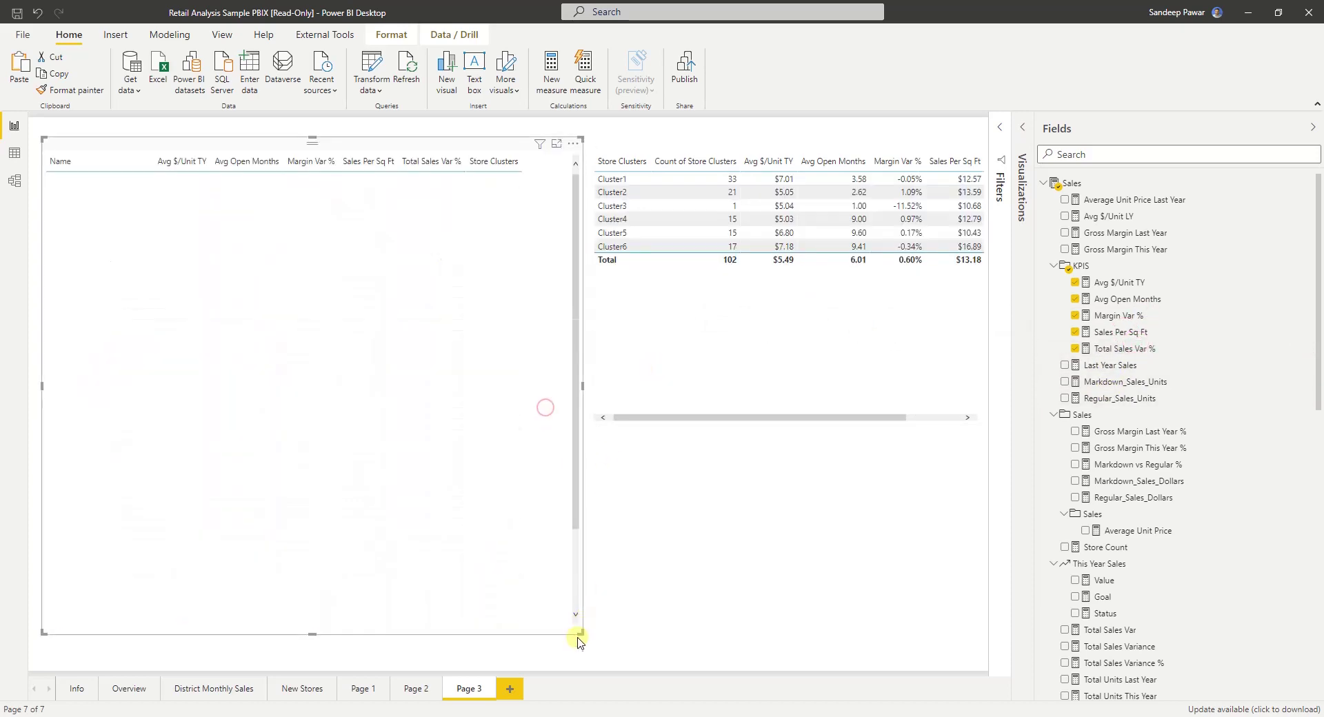
- Resize the store Name table and the cluster table to sit side by side at the top
drag(581, 634, 512, 348)
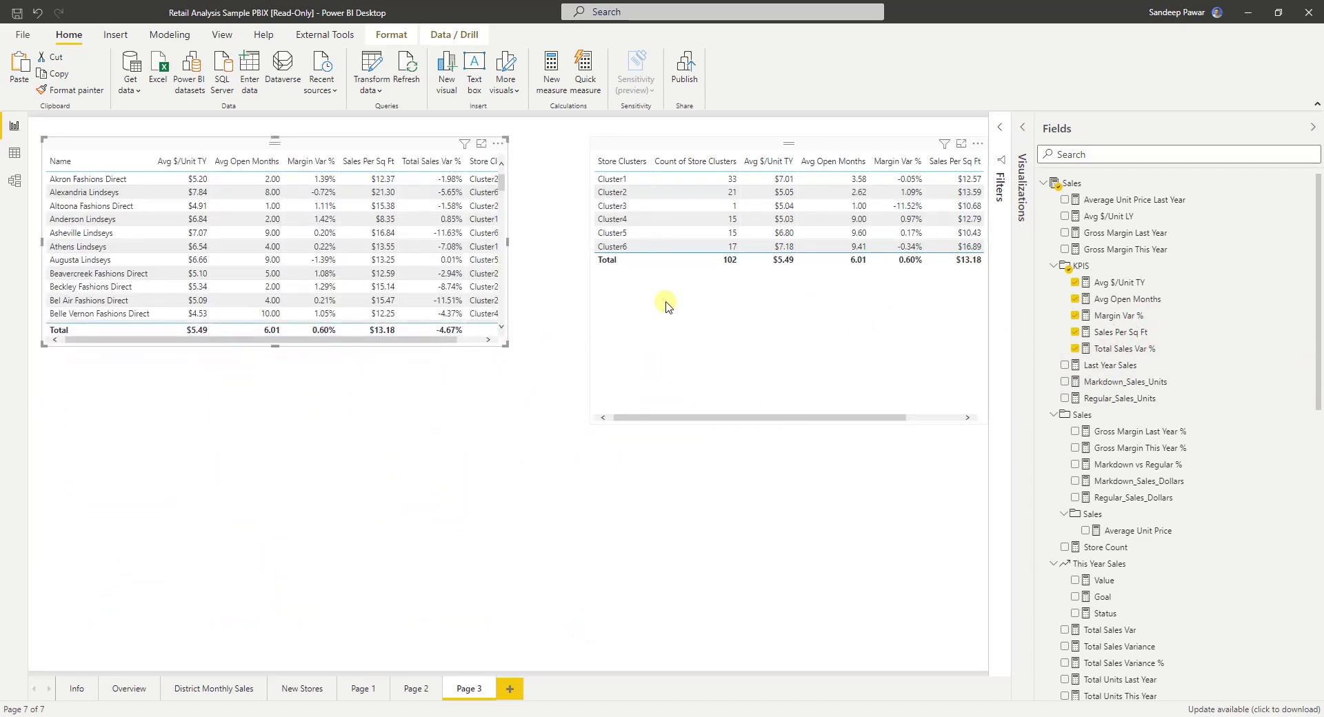
drag(591, 420, 529, 329)
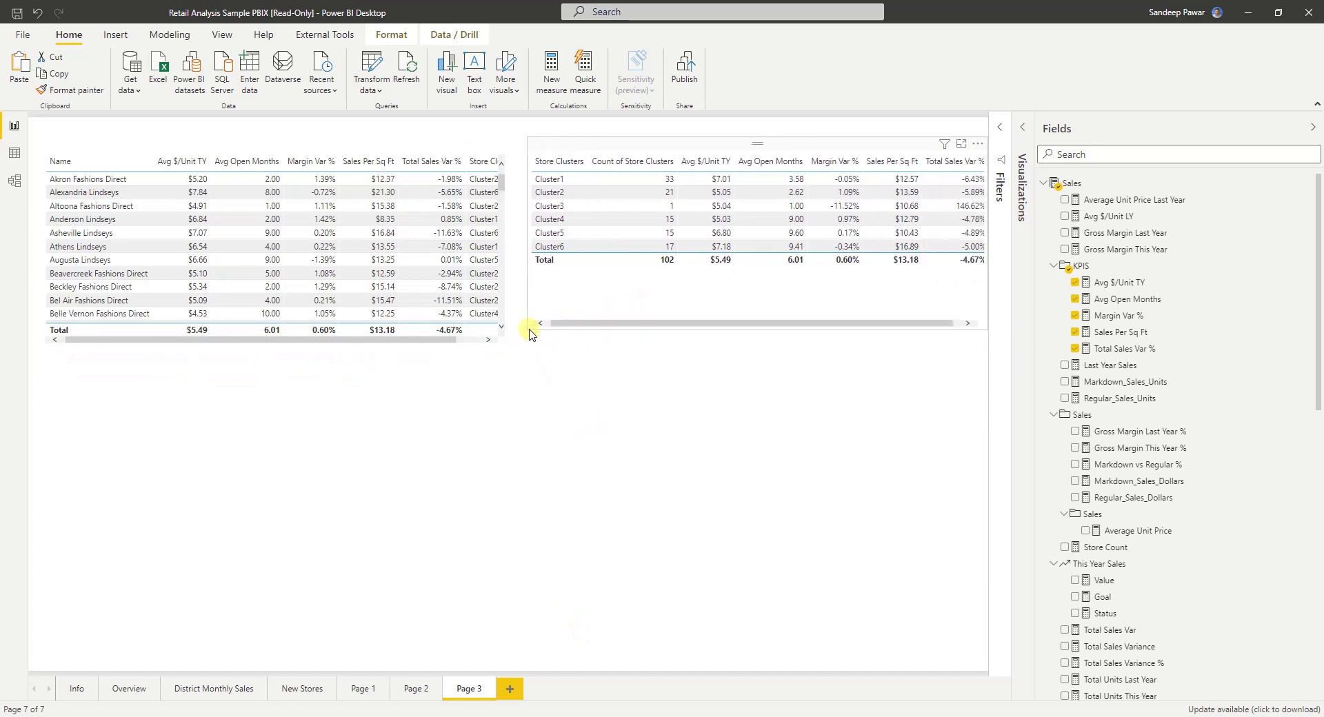
click(688, 300)
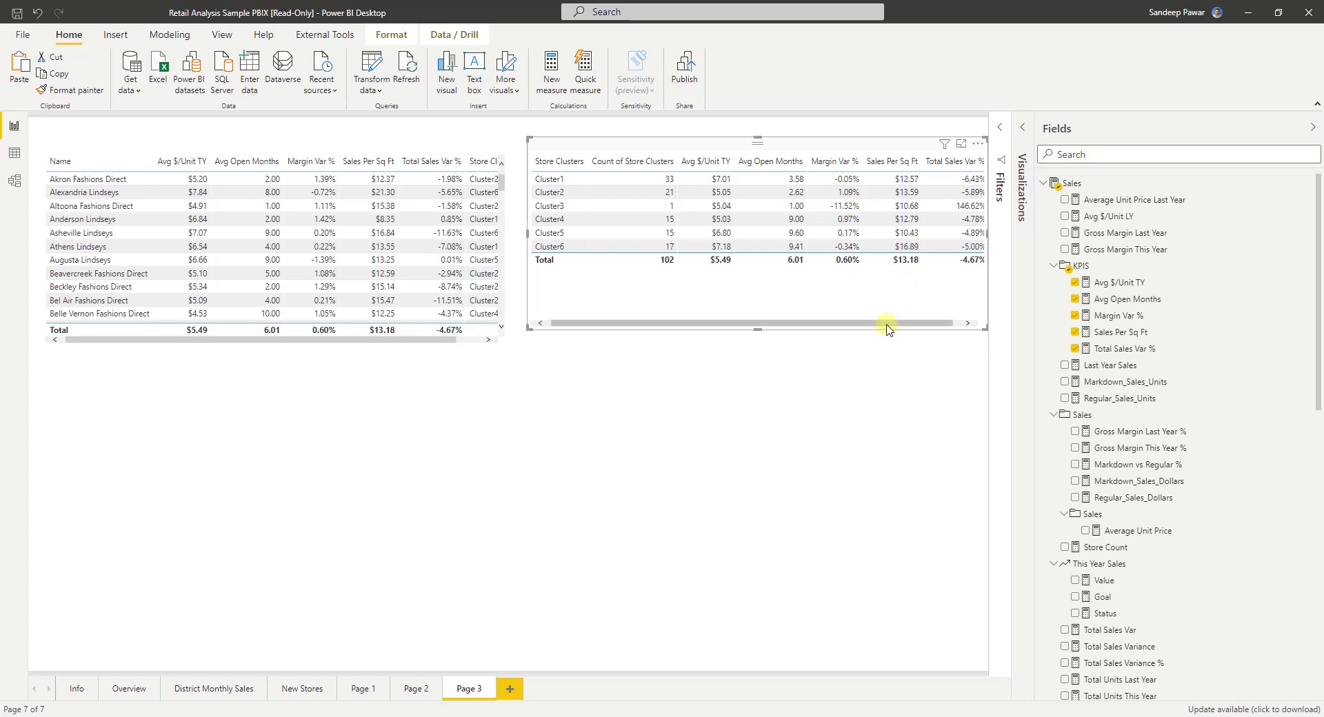
drag(888, 329, 930, 328)
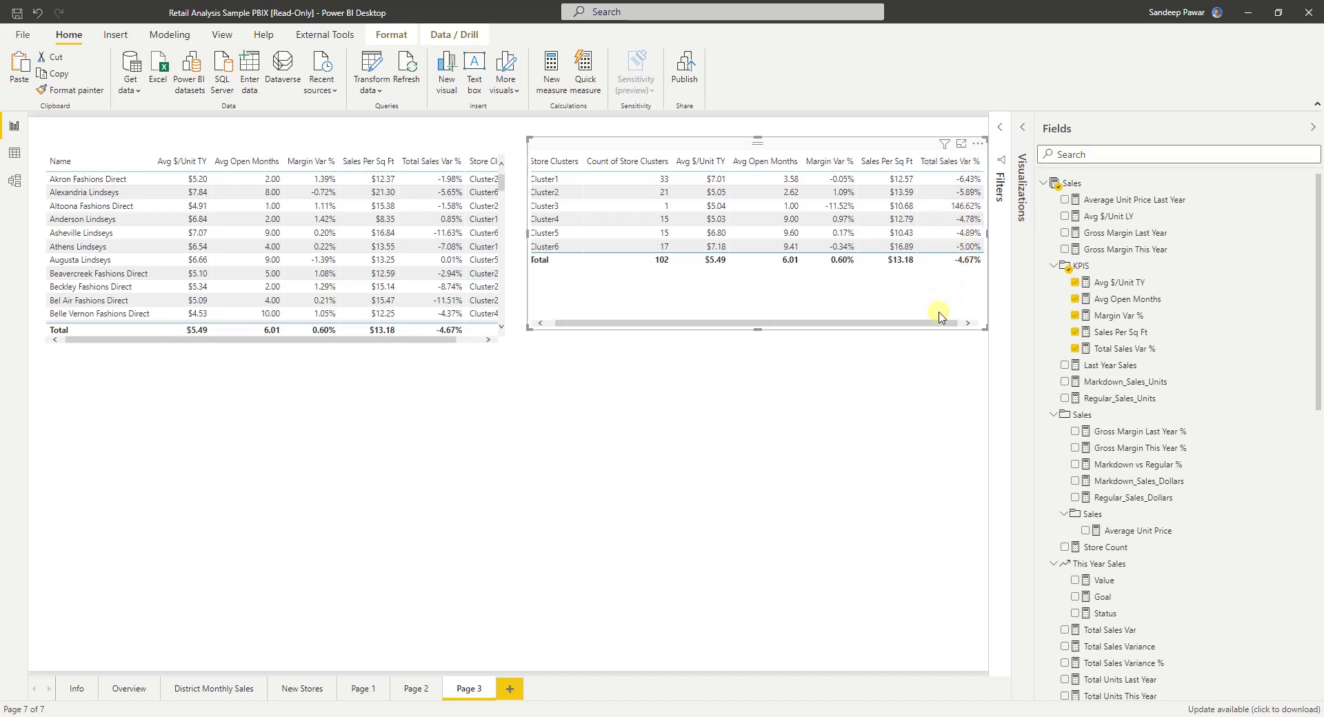
drag(931, 323, 860, 324)
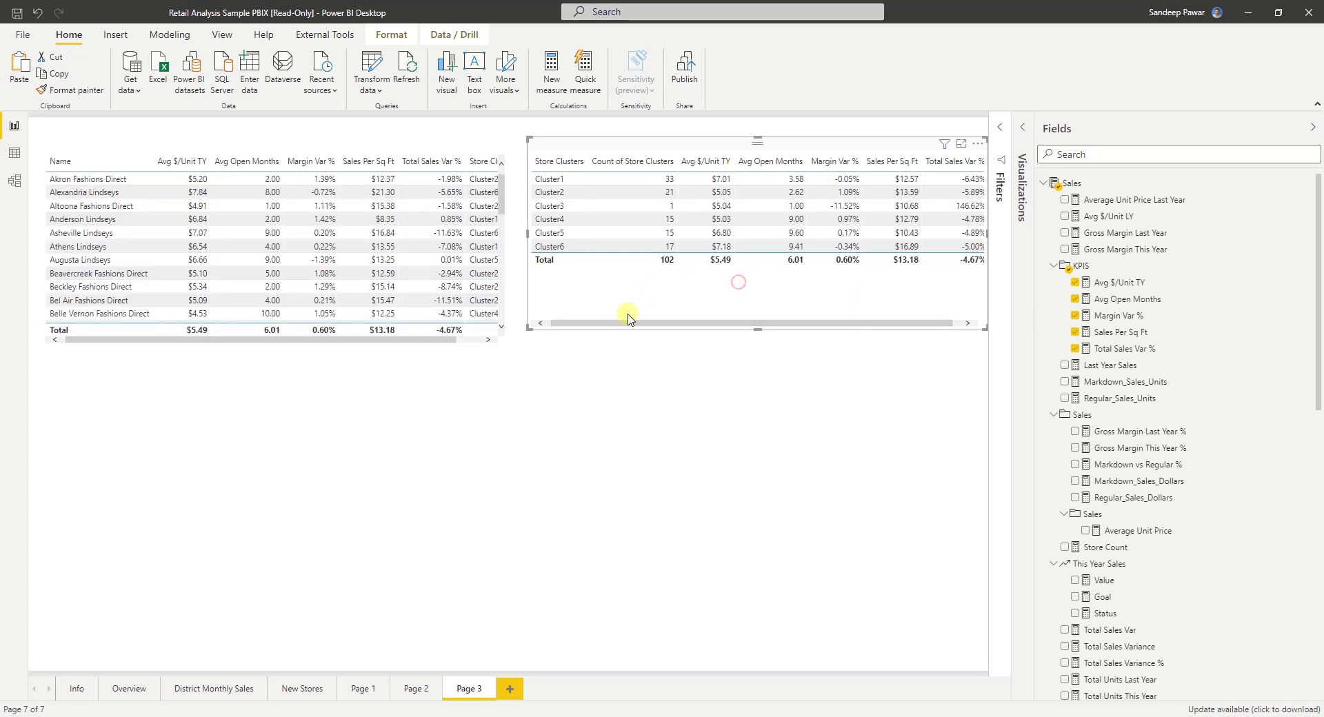
click(554, 288)
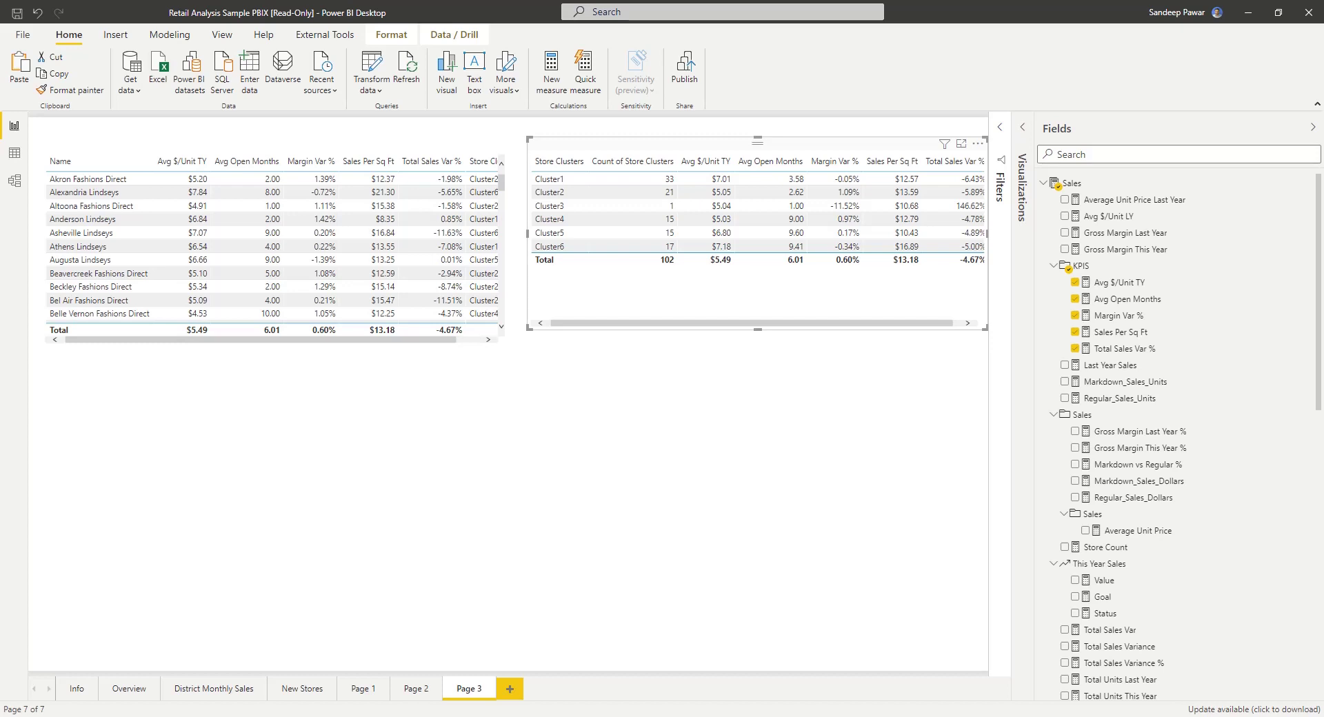
- Expand the Visualizations pane and open the Get more visuals marketplace
click(777, 454)
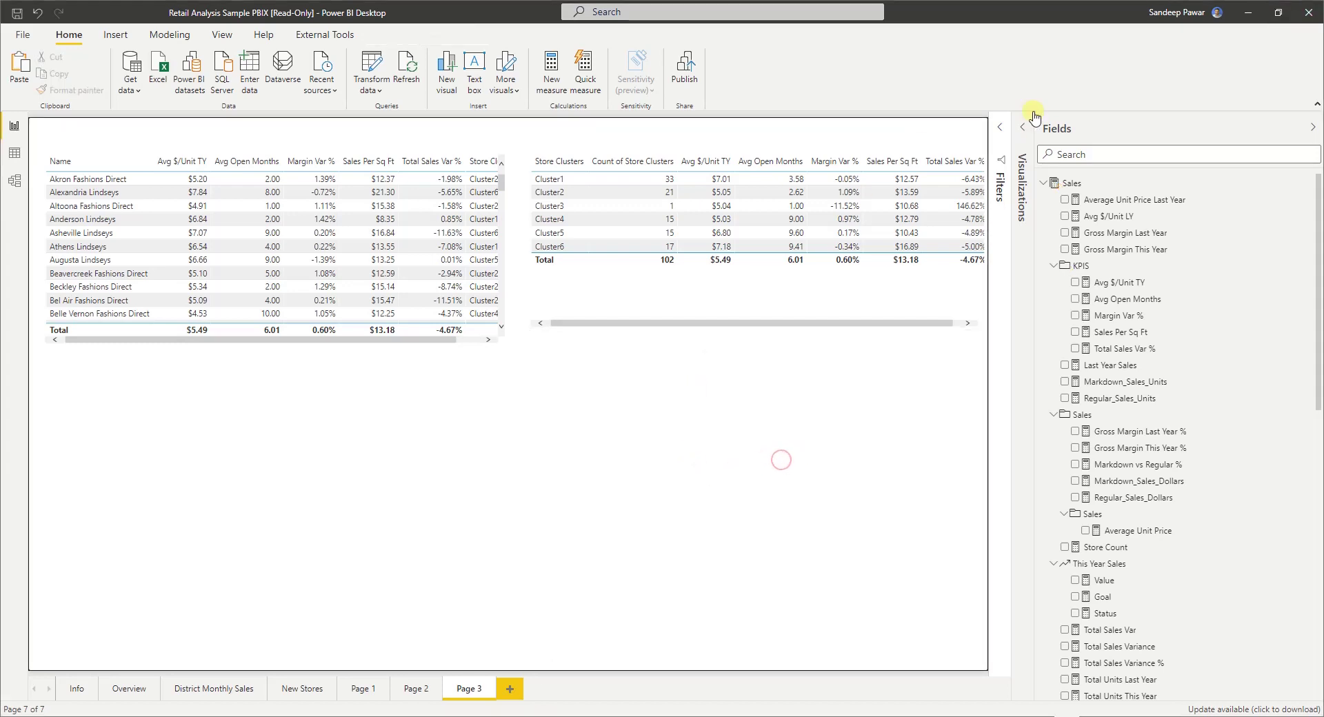
click(1017, 138)
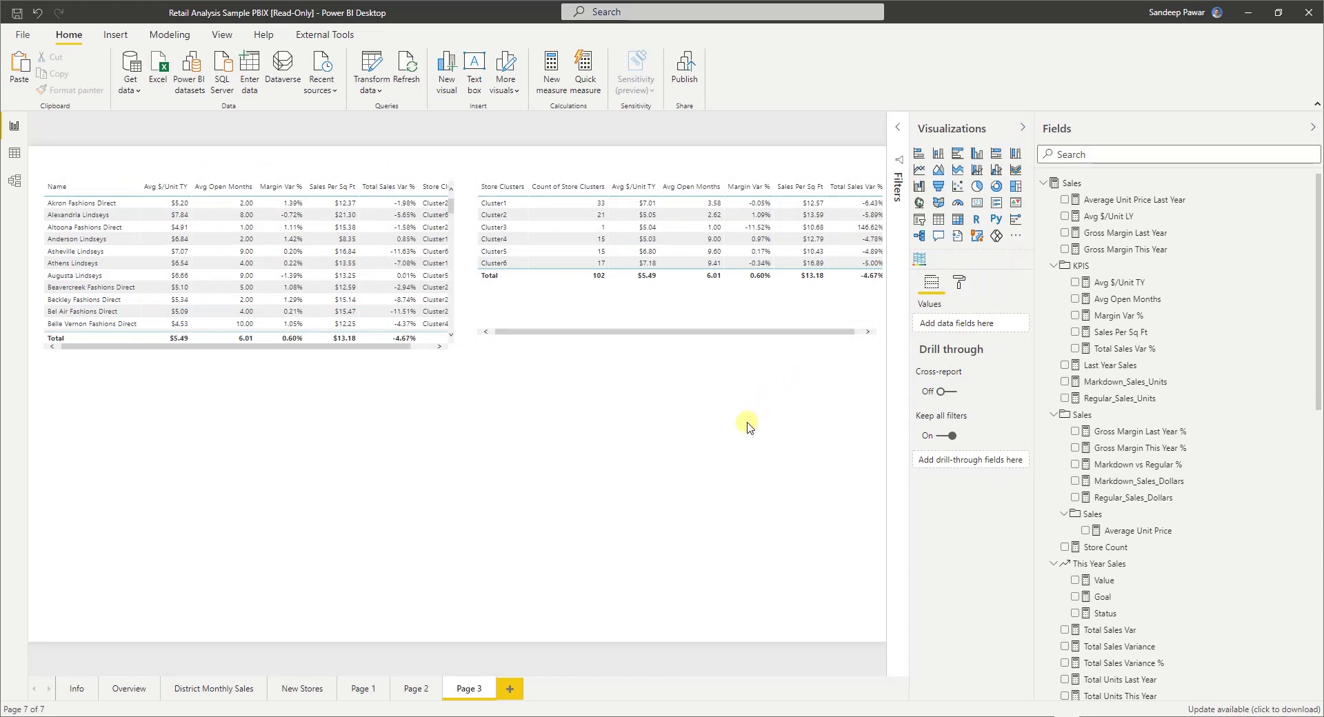
click(735, 426)
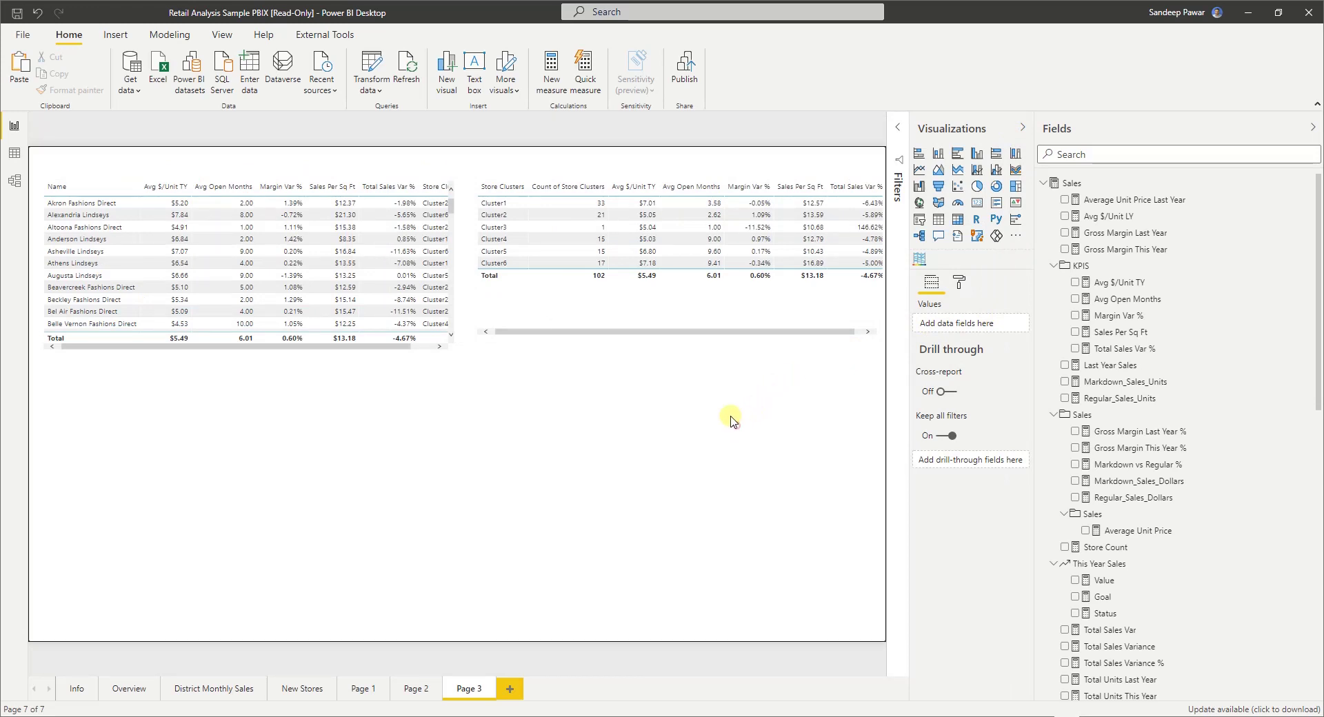
click(1018, 245)
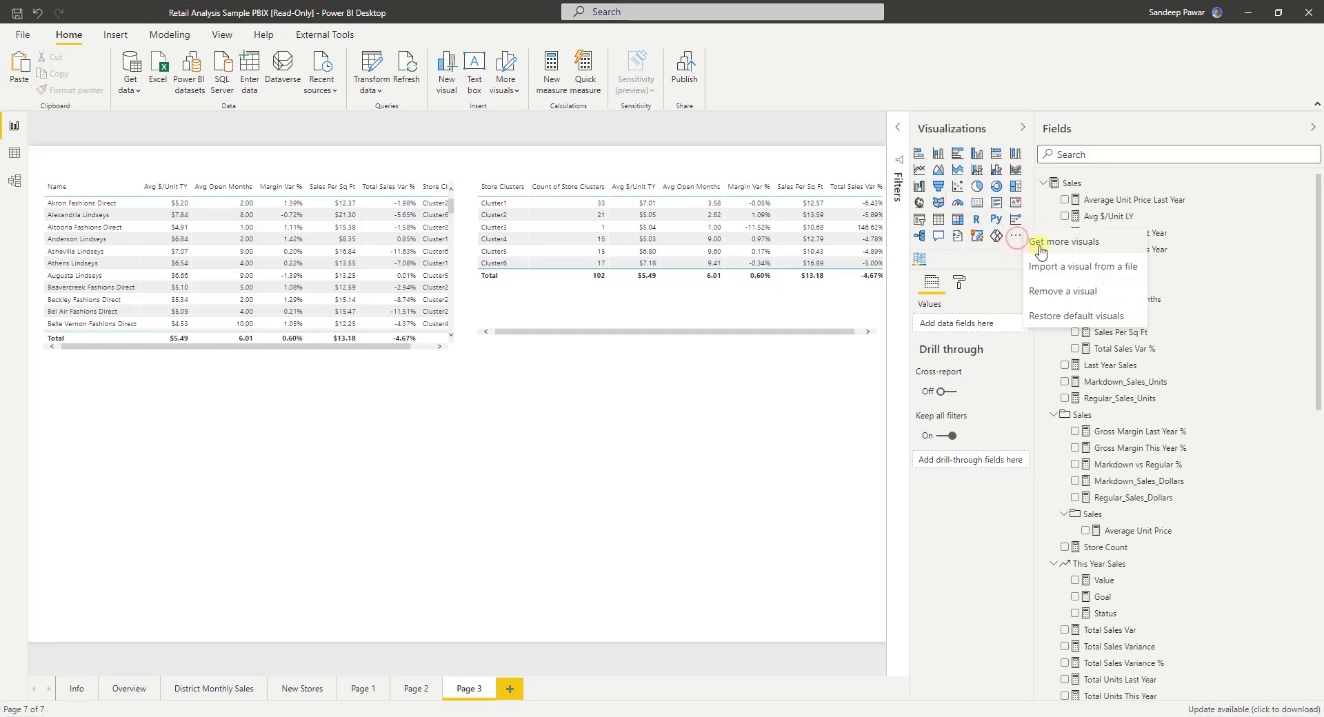
click(1040, 243)
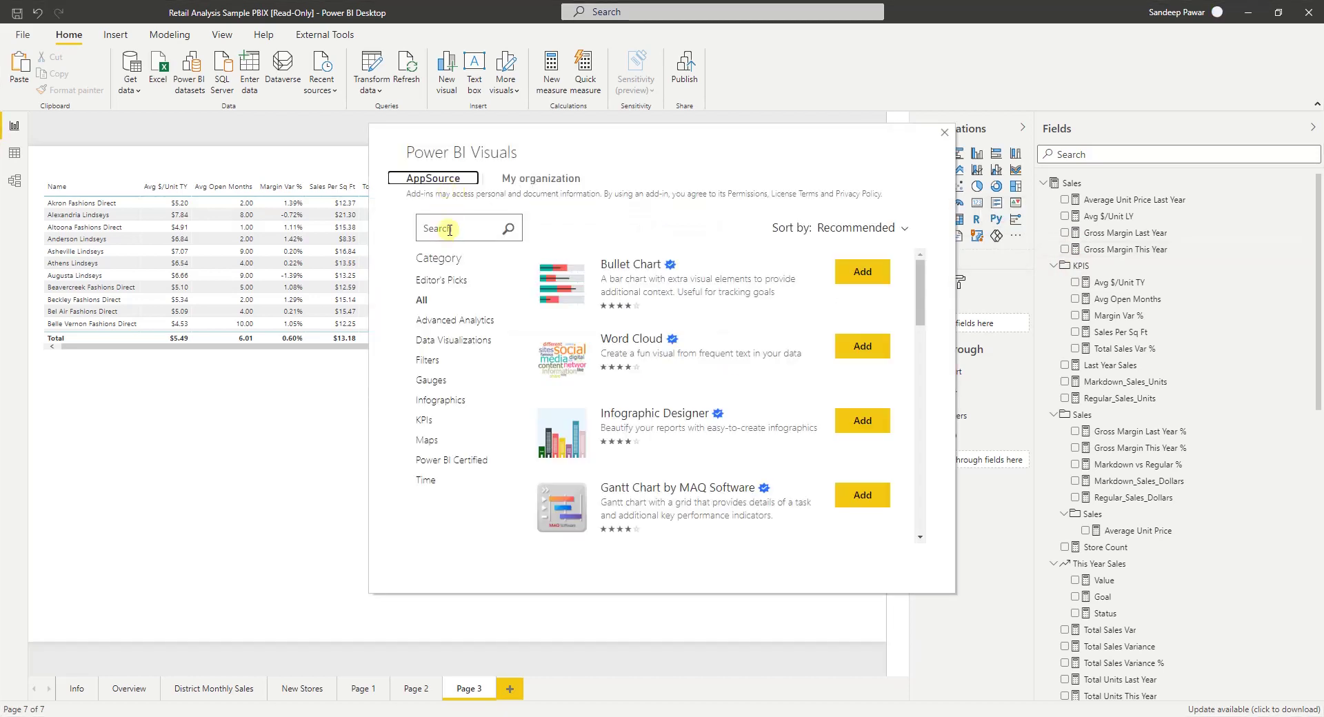
- Search the marketplace for 'parallel' and add the Parallel Coordinates - xViz visual
click(449, 225)
text(para)
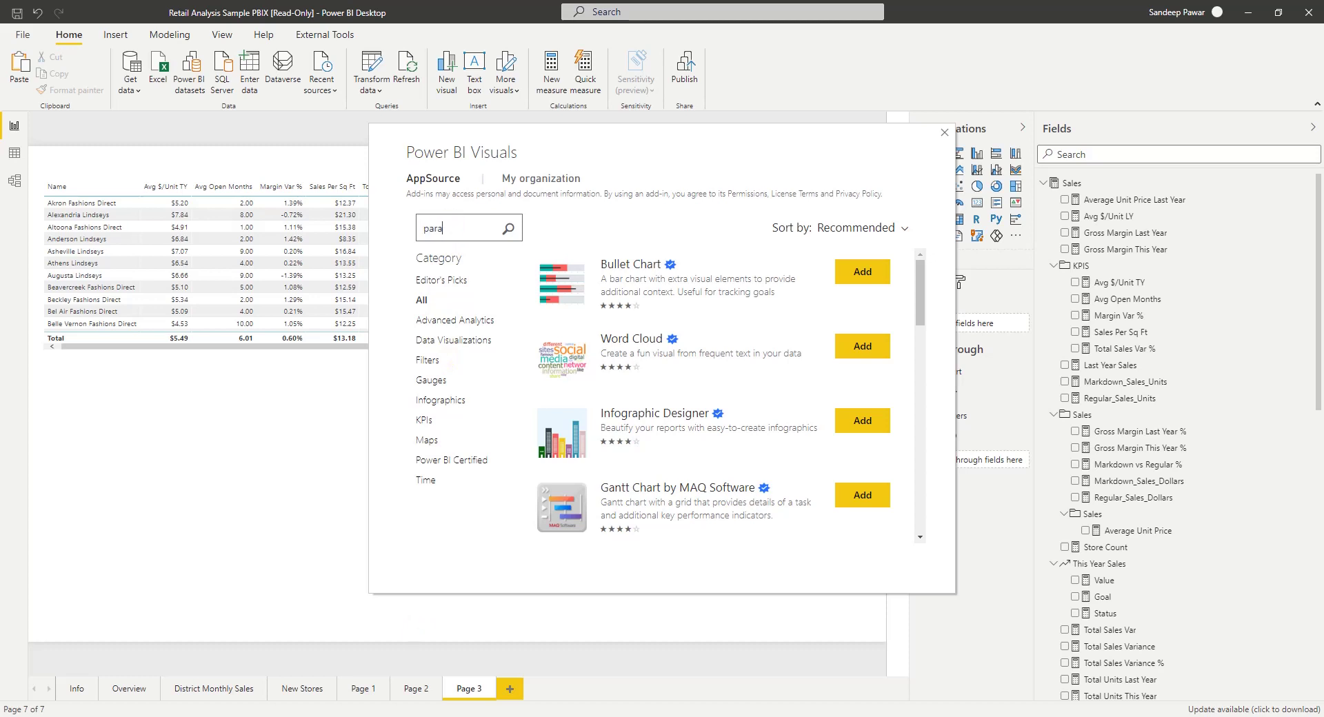
text(llel)
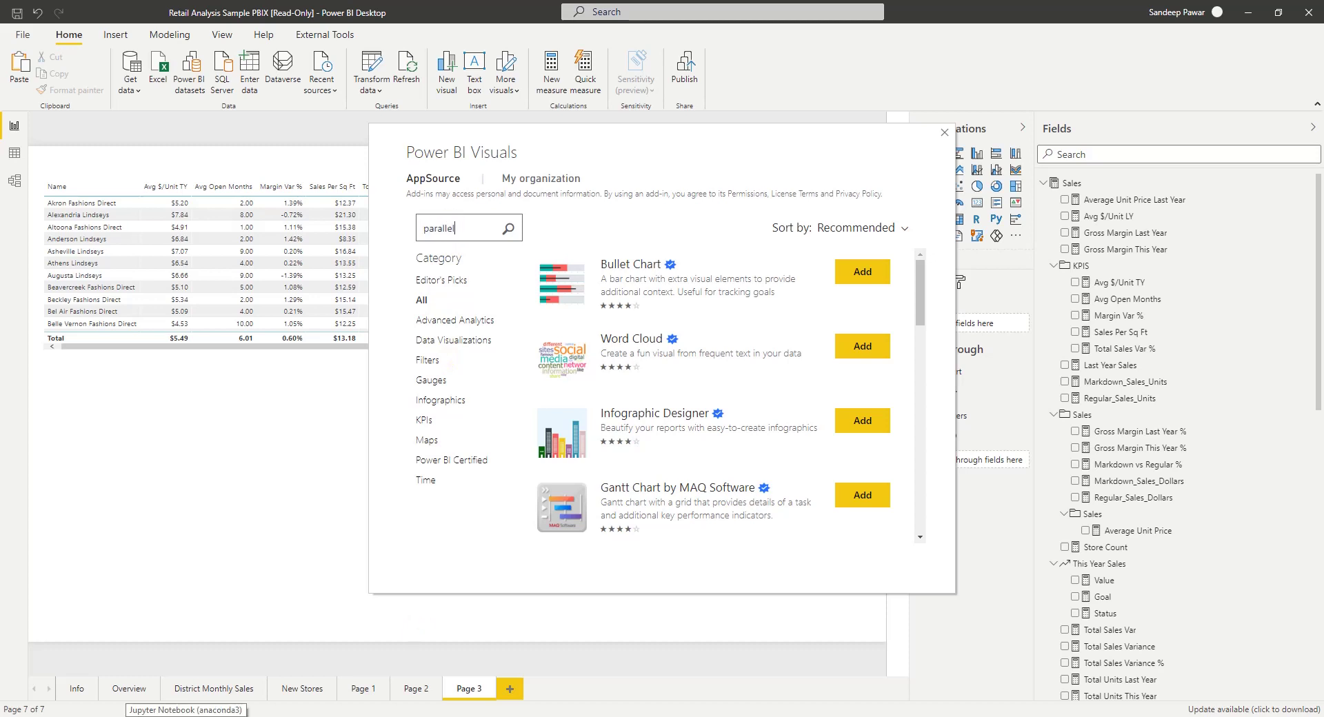
click(507, 228)
scroll(733, 433, down, 5)
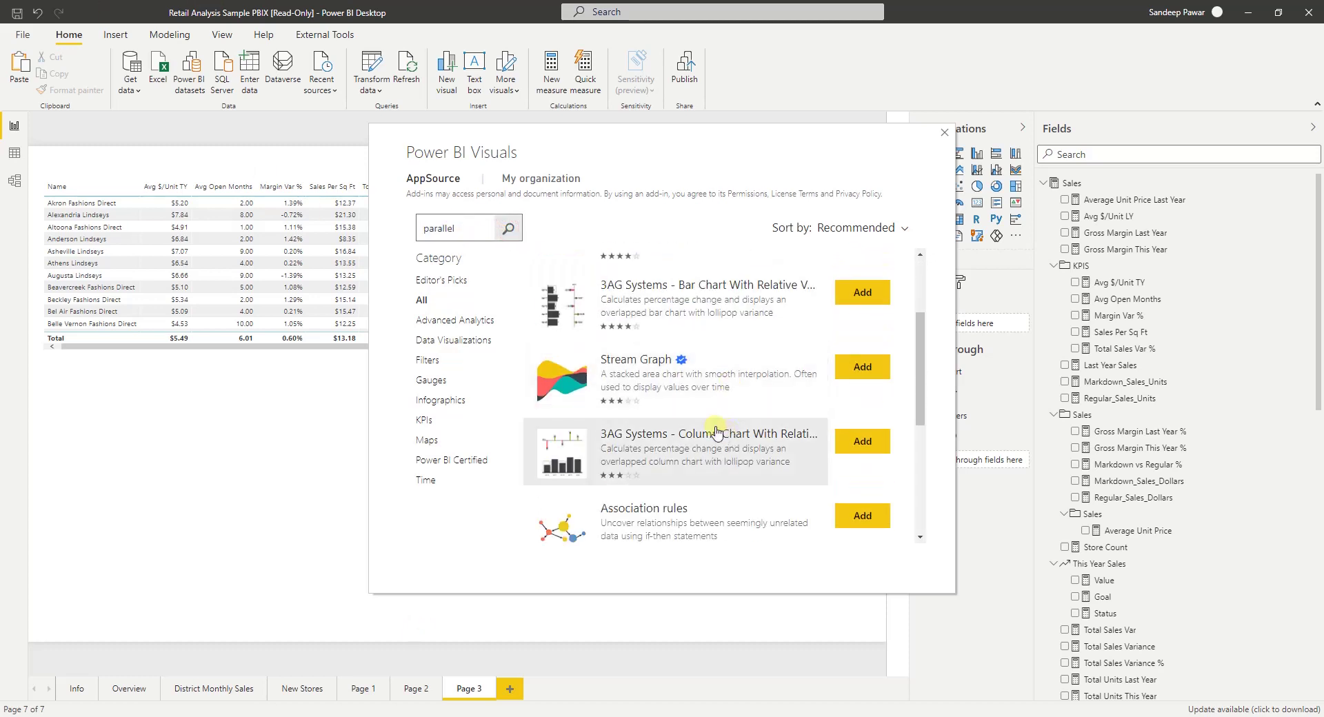
scroll(662, 424, up, 5)
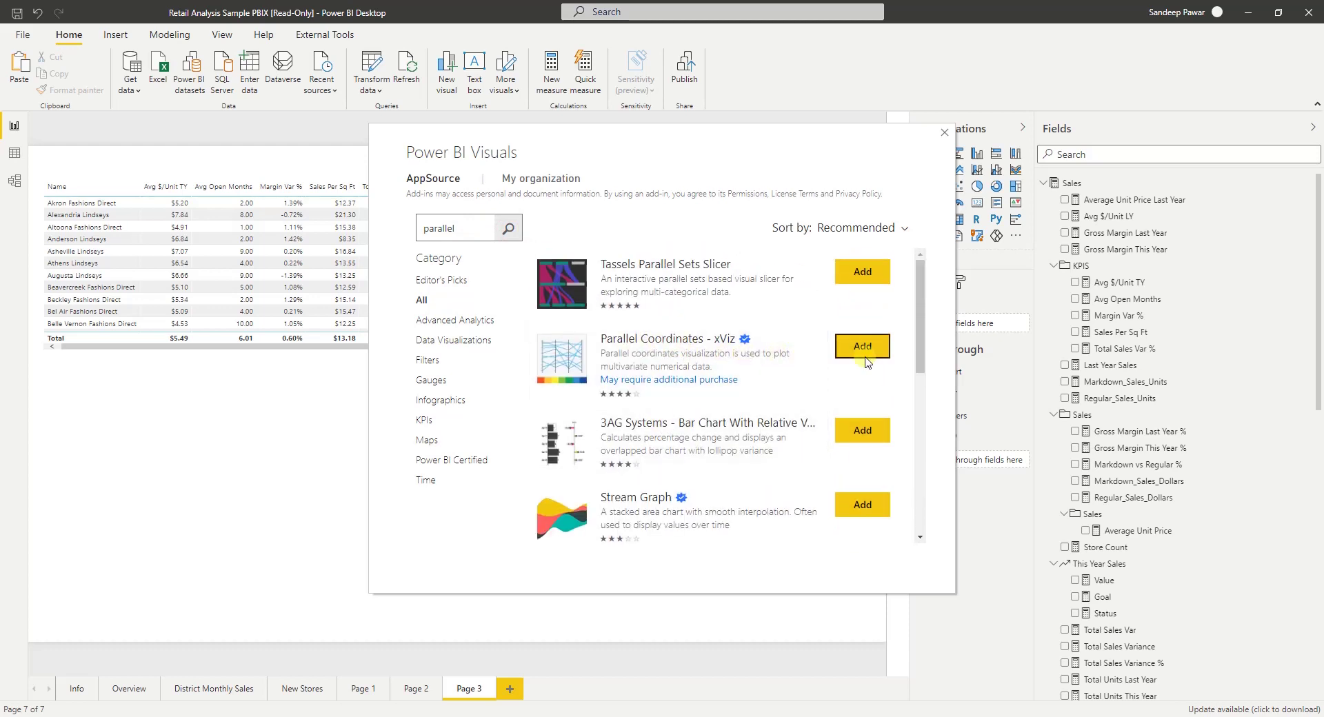
click(944, 132)
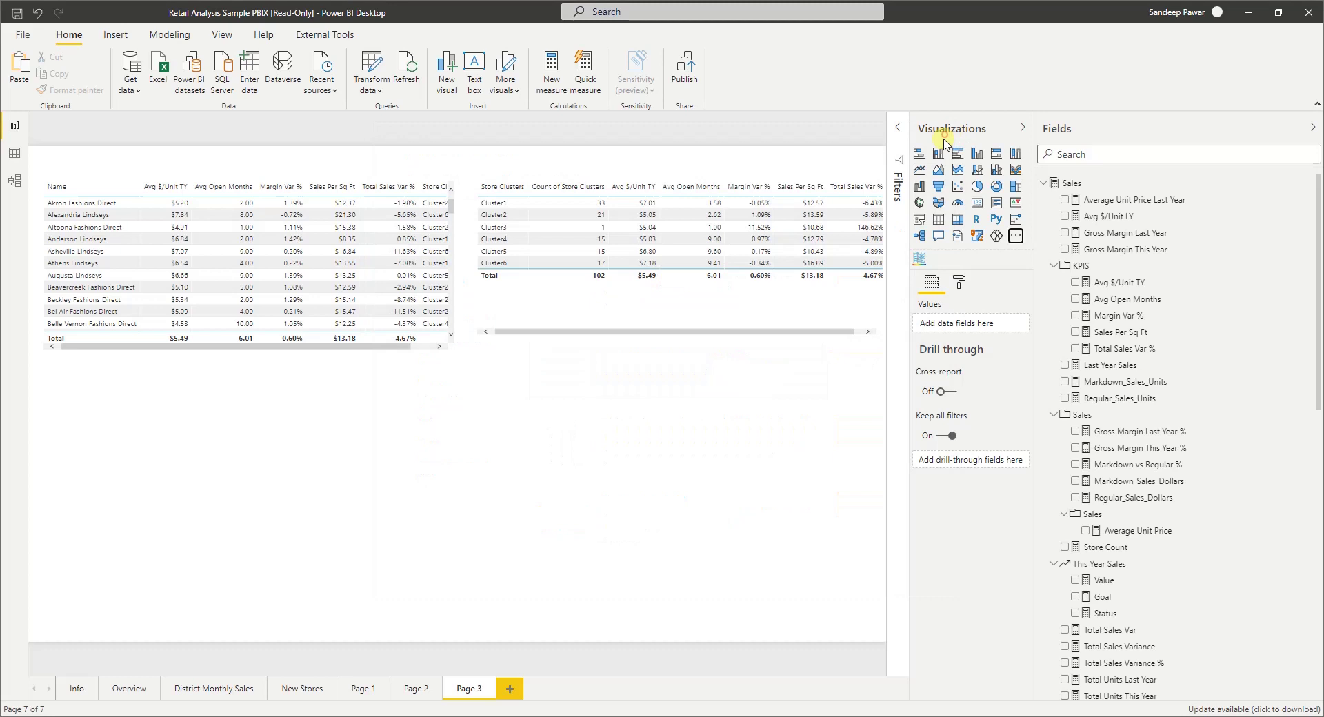
- Place a Parallel Coordinates visual below the two tables and enlarge it
click(474, 506)
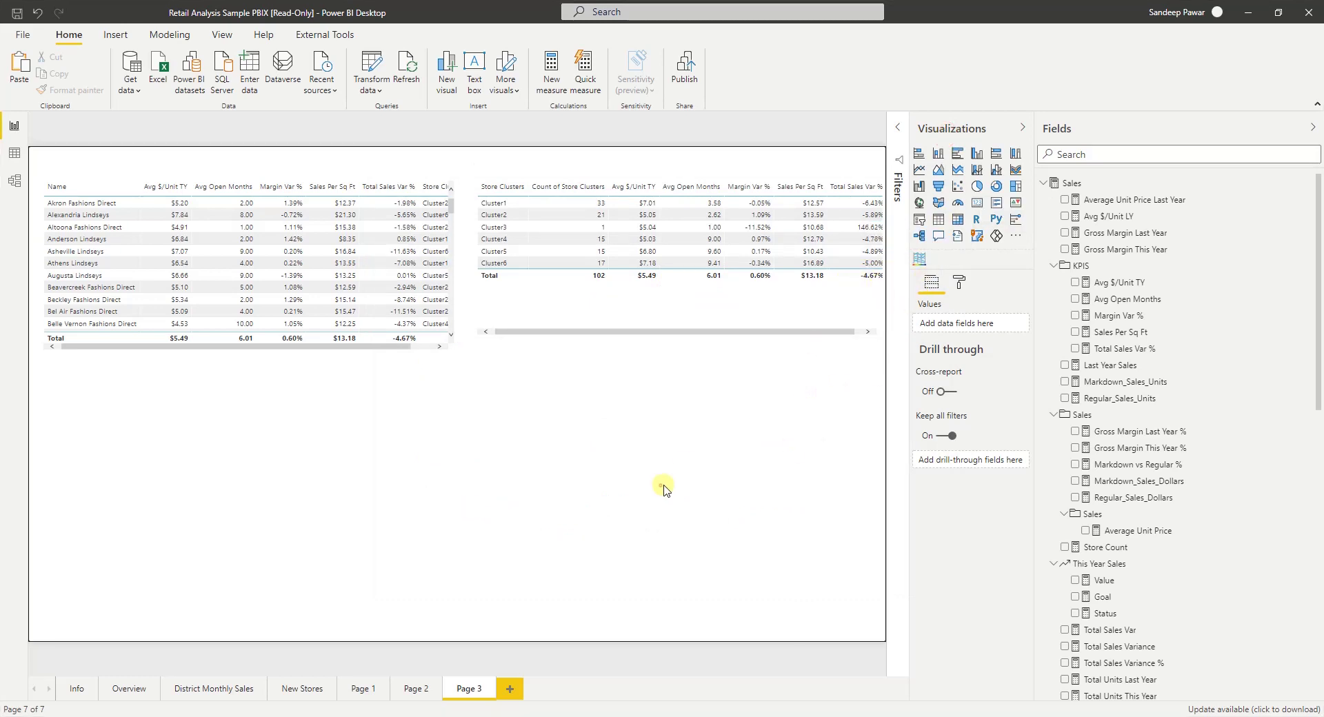
click(929, 263)
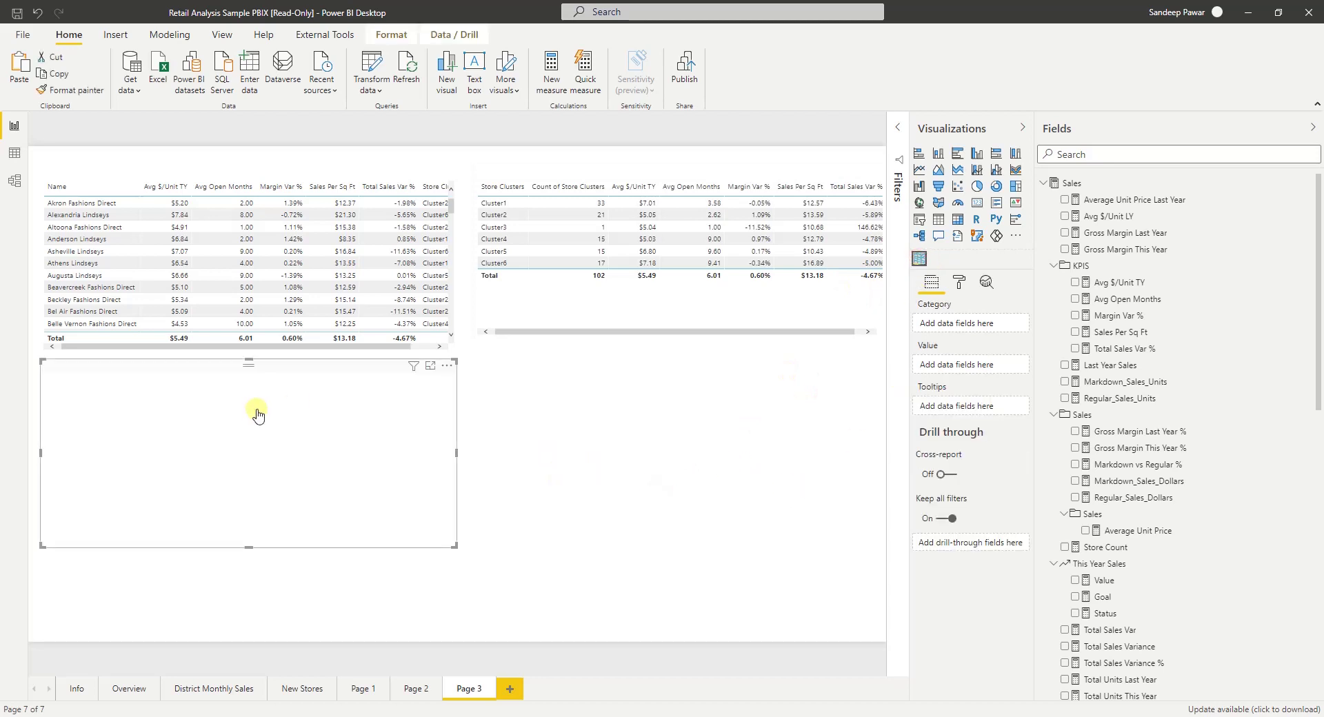
drag(278, 370, 542, 393)
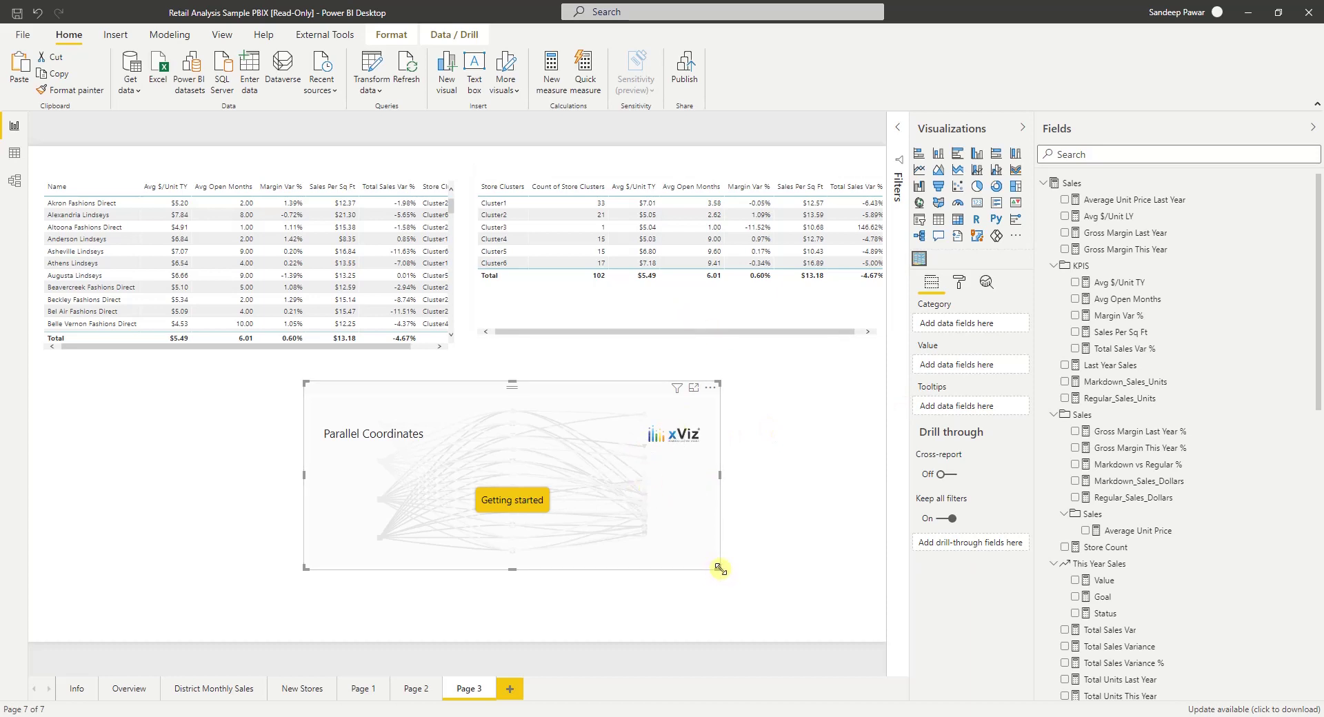
drag(720, 569, 725, 614)
click(653, 393)
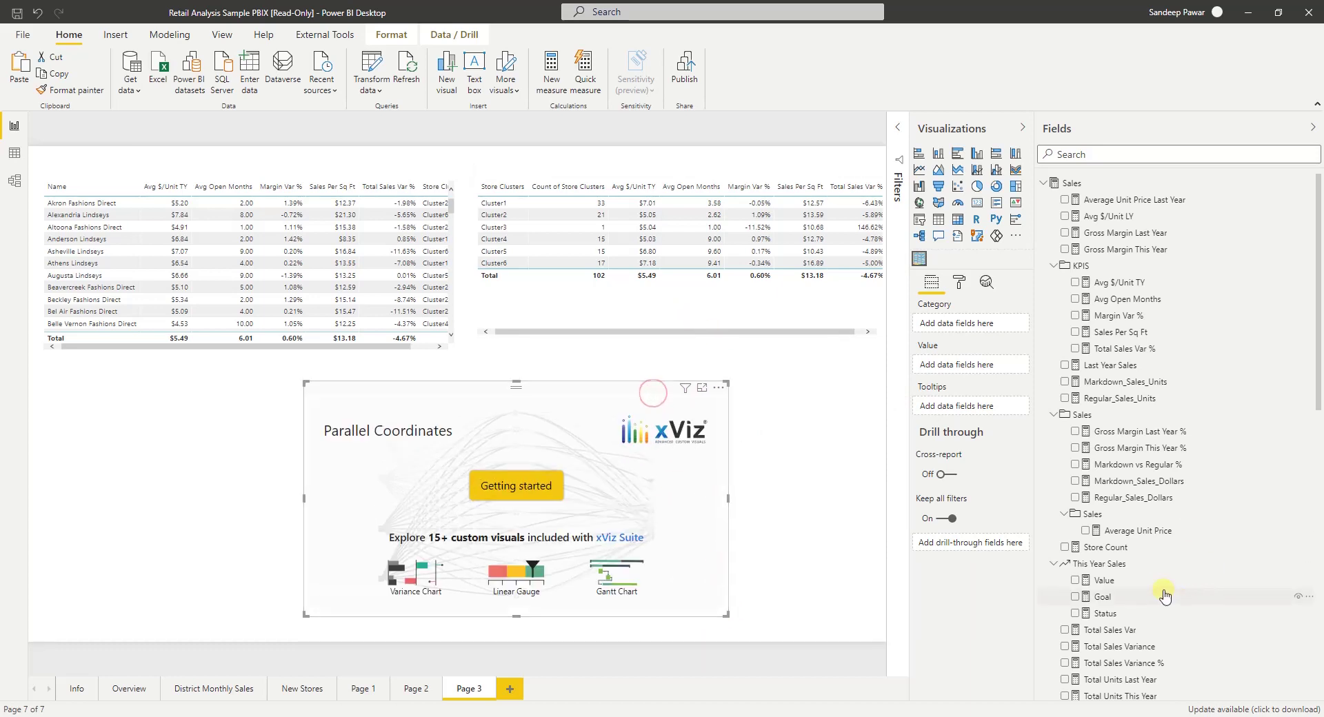
scroll(1138, 591, down, 10)
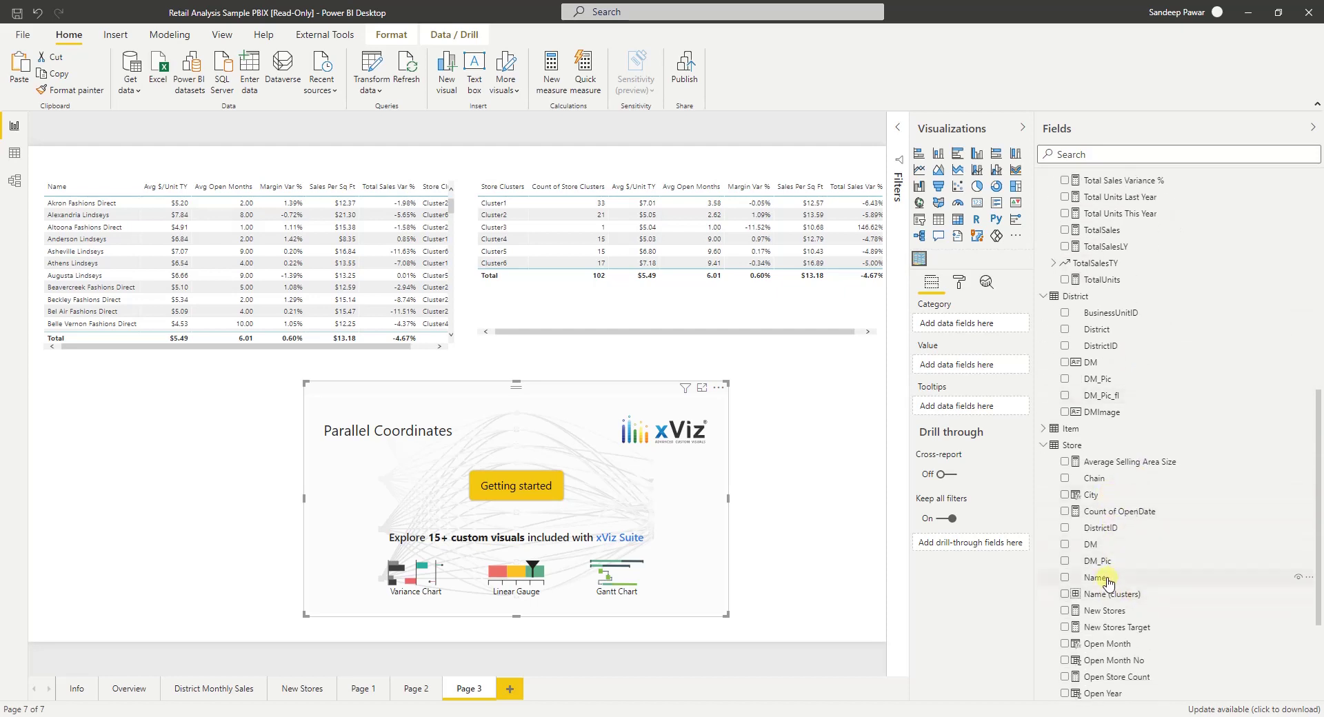
- Use Name (clusters) as the chart's category and the store Name as its tooltip
click(1126, 595)
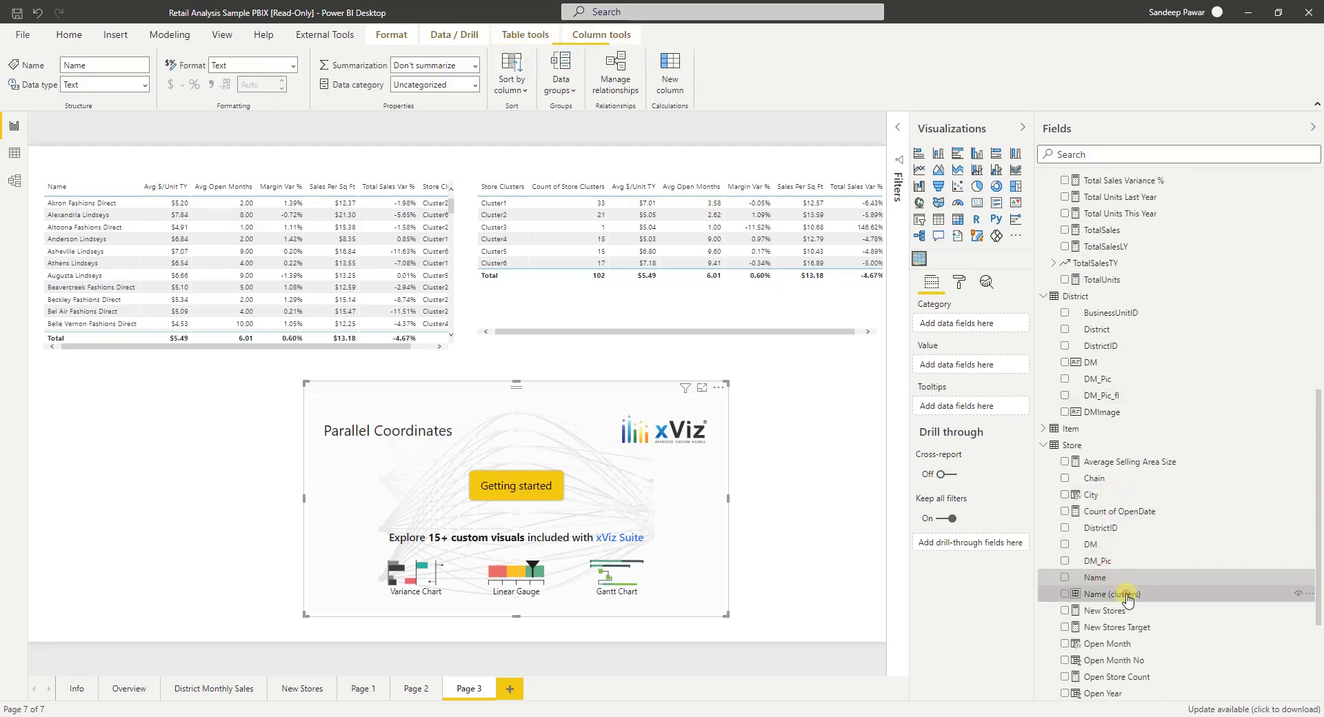
drag(1127, 597, 983, 330)
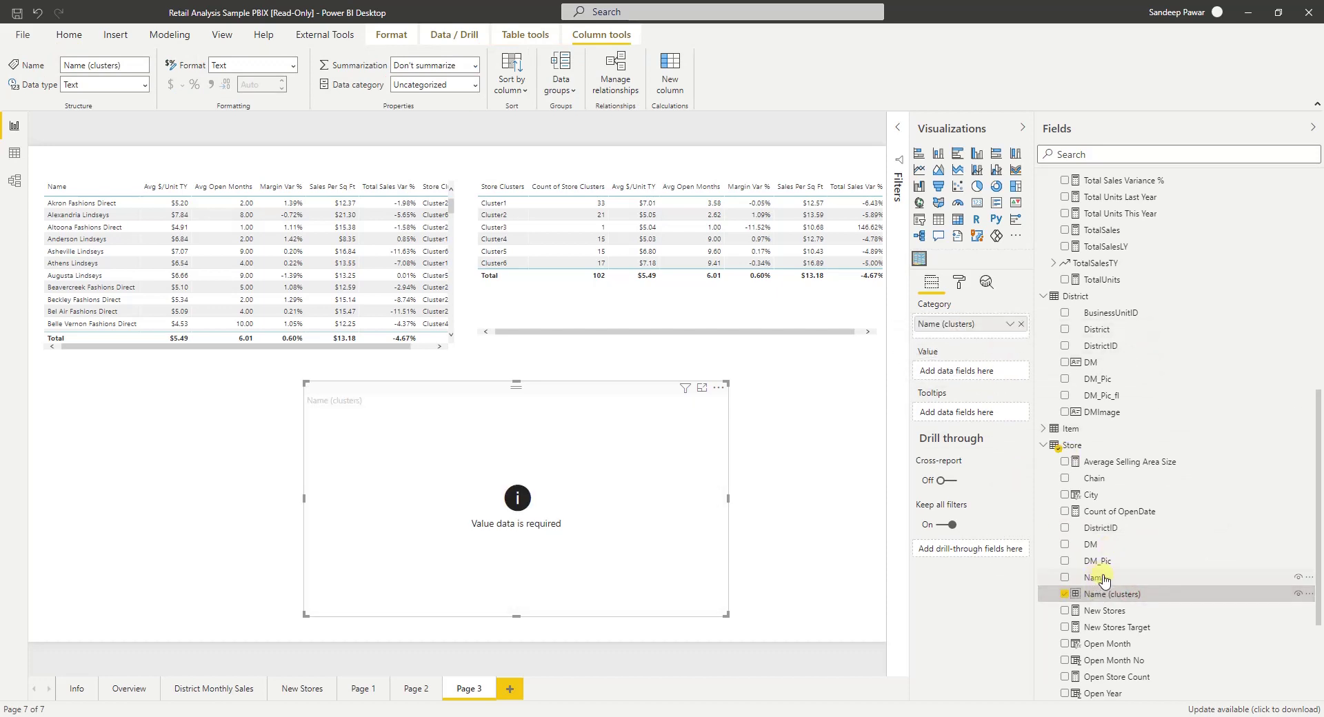
drag(1100, 577, 984, 415)
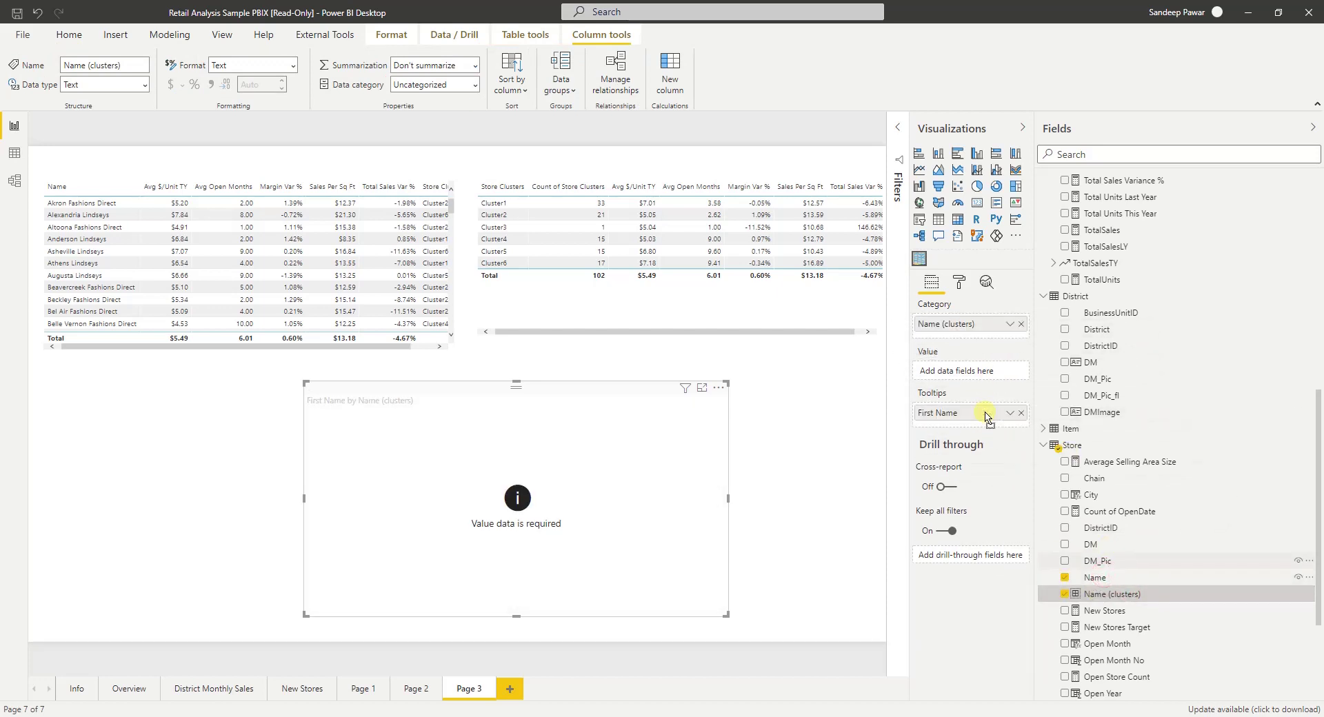
scroll(1135, 488, up, 7)
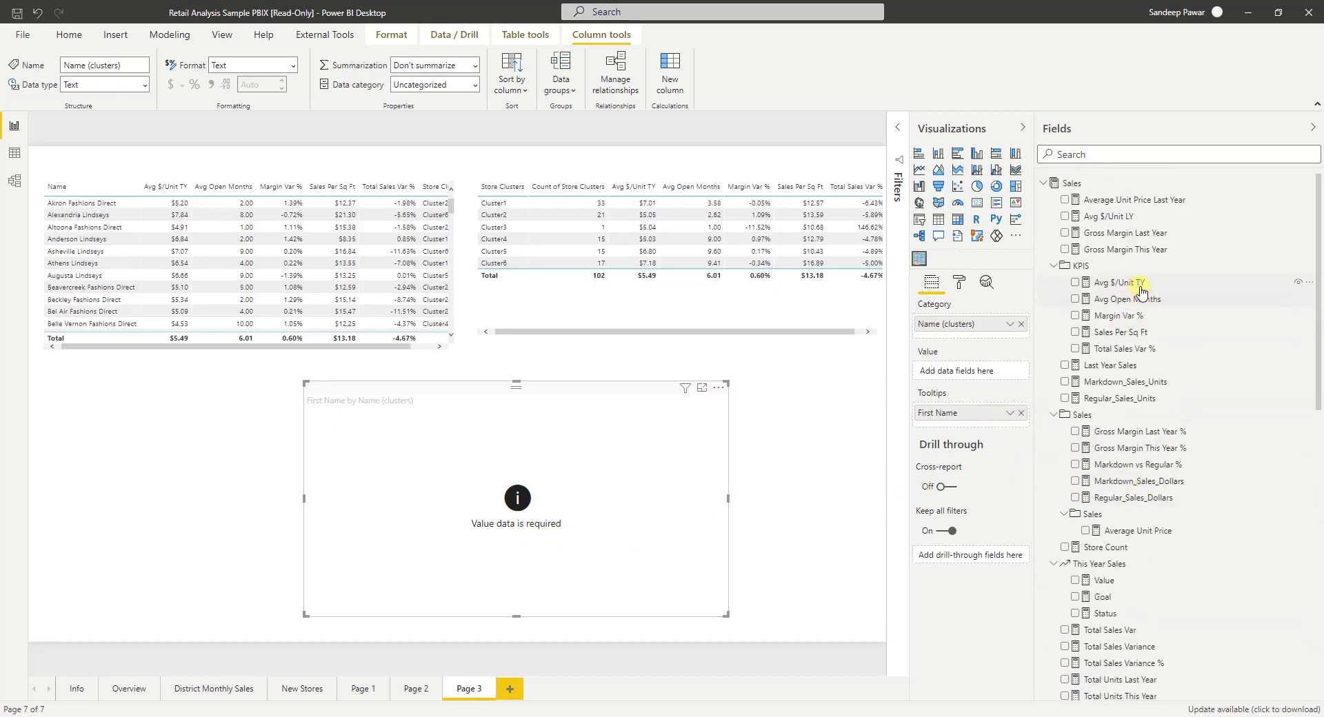
- Add Avg $/Unit TY, Avg Open Months, Margin Var %, Sales Per Sq Ft values, then align the chart right
drag(1139, 289, 996, 373)
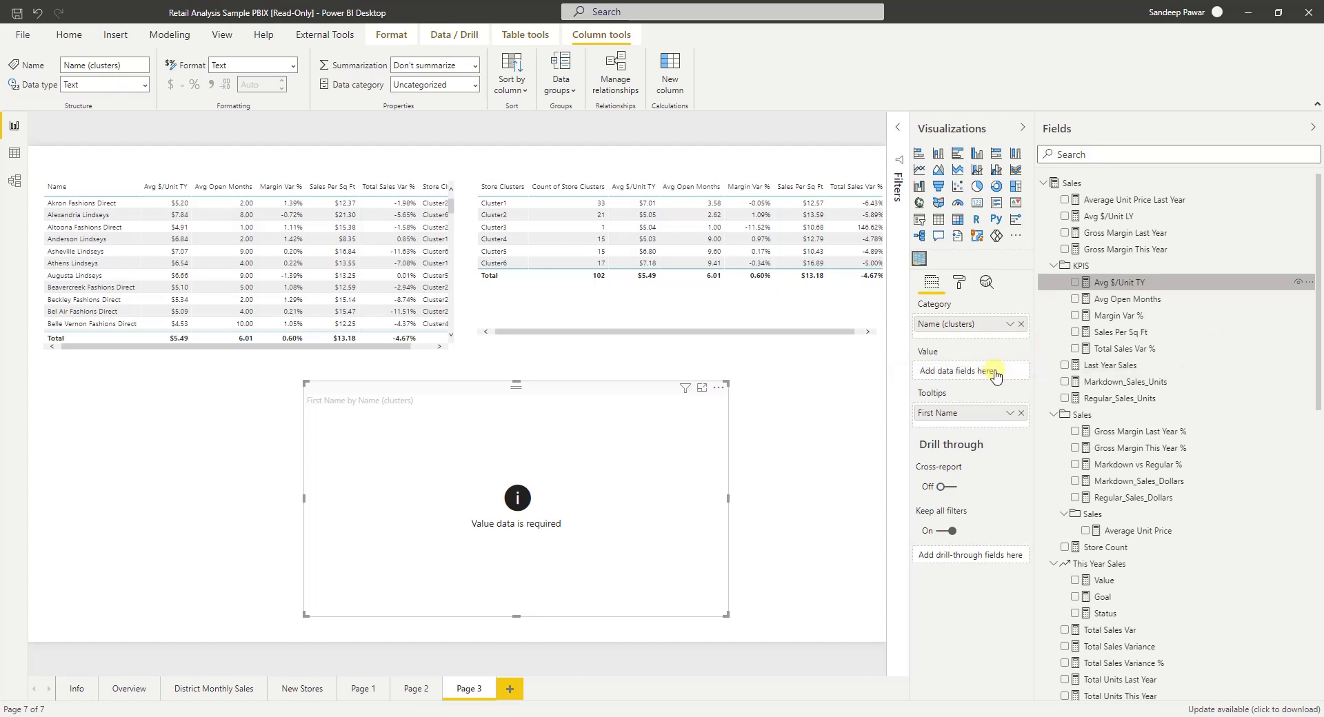
drag(1156, 298, 981, 376)
drag(1138, 315, 984, 422)
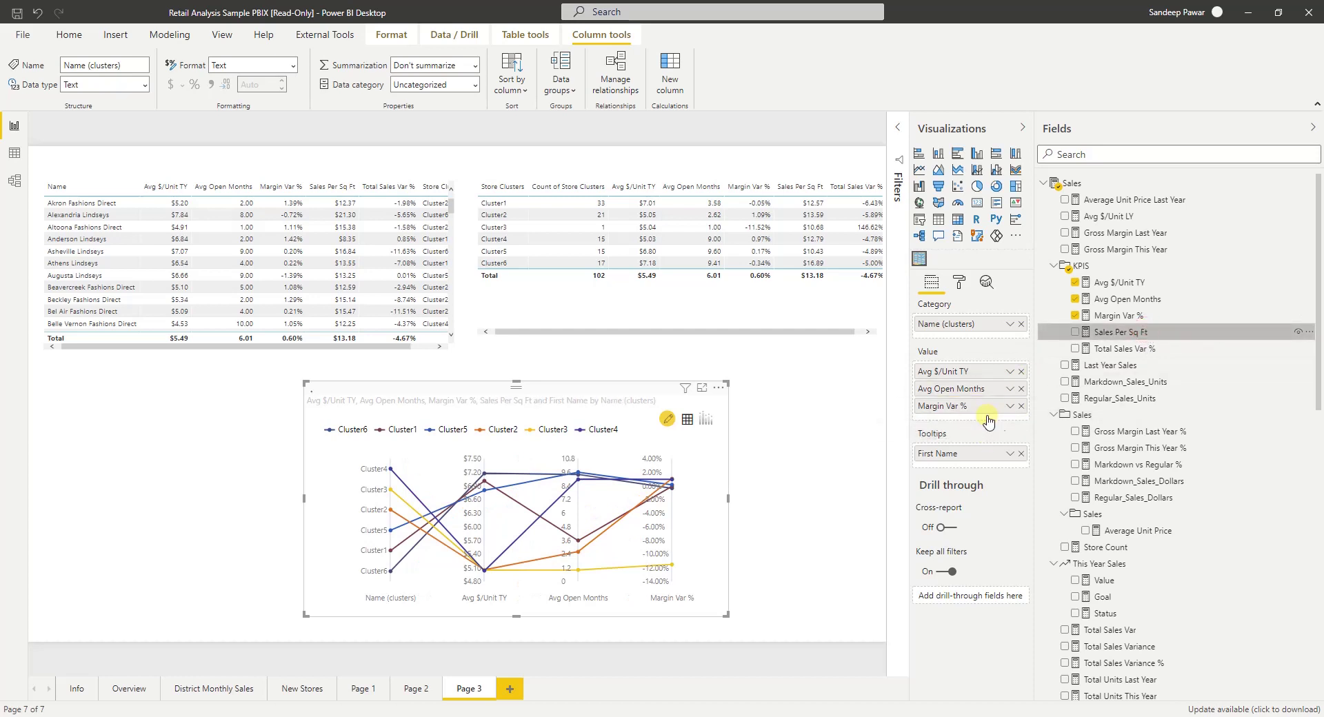
drag(1162, 347, 1007, 440)
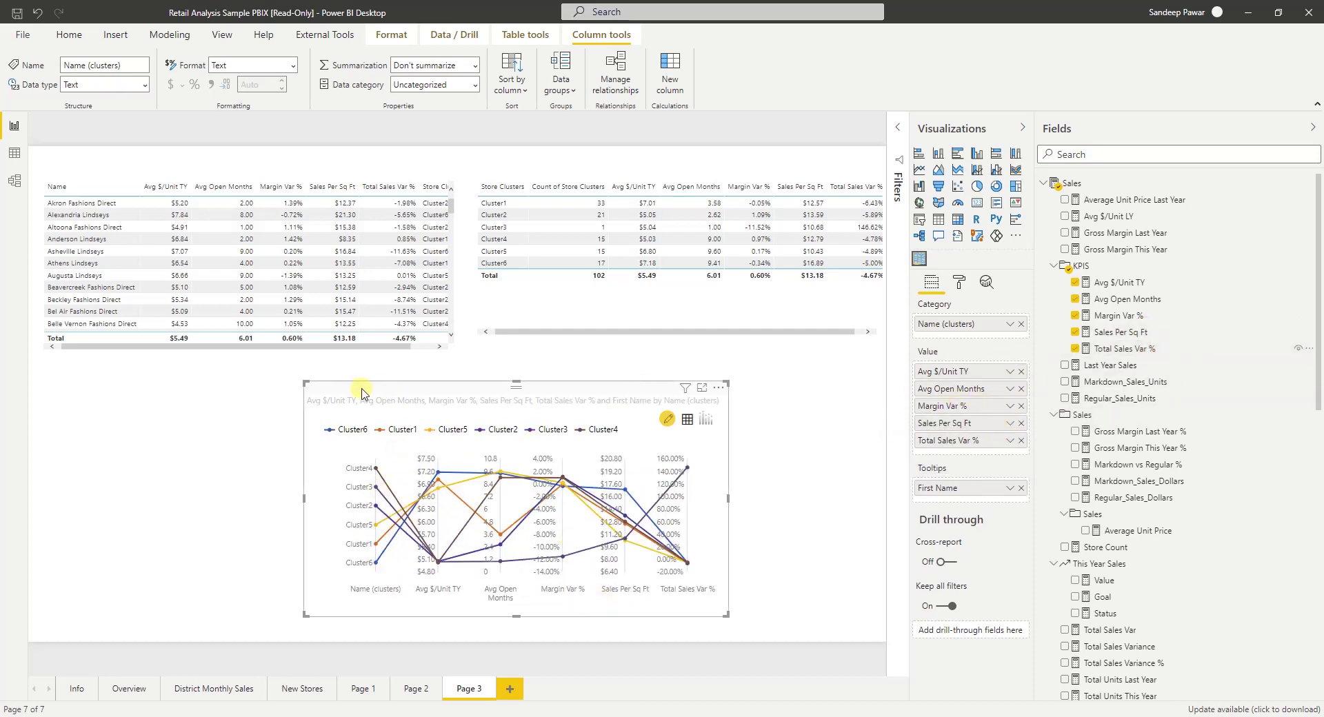
drag(362, 393, 501, 395)
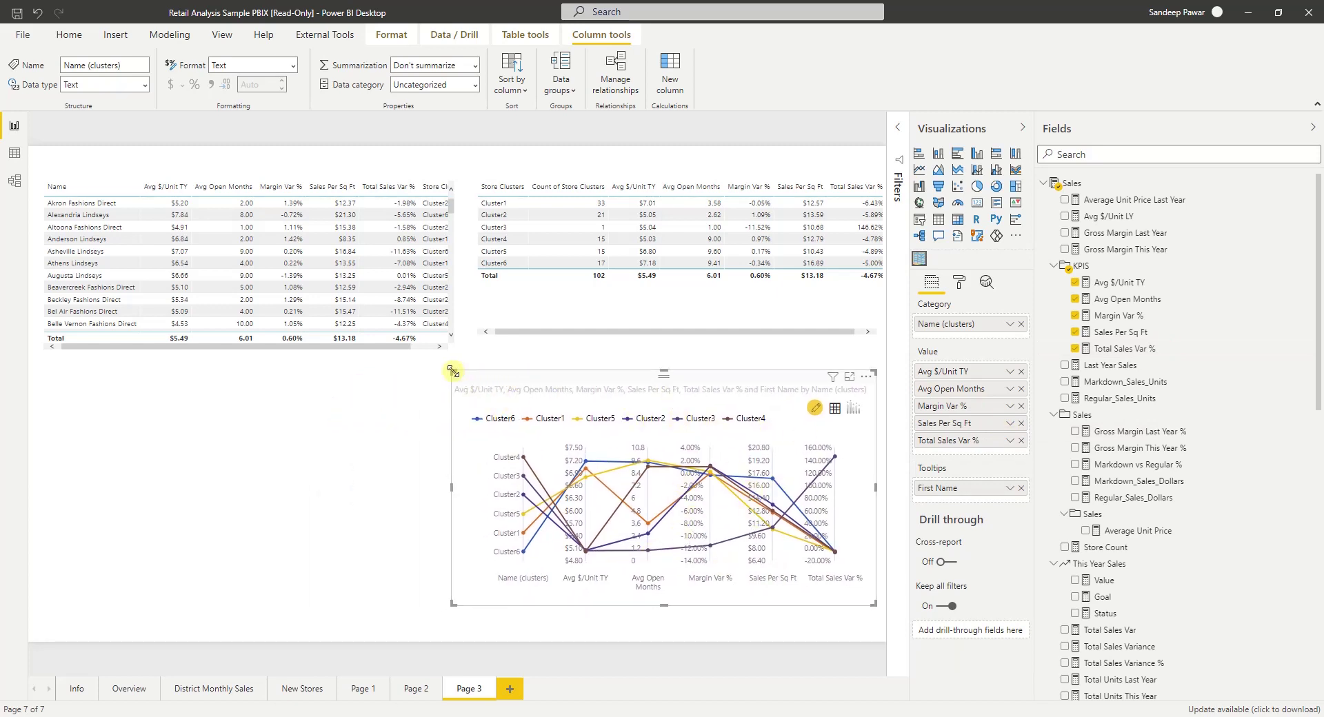
mouse_move(452, 371)
mouse_down()
mouse_move(523, 375)
mouse_move(474, 370)
mouse_up()
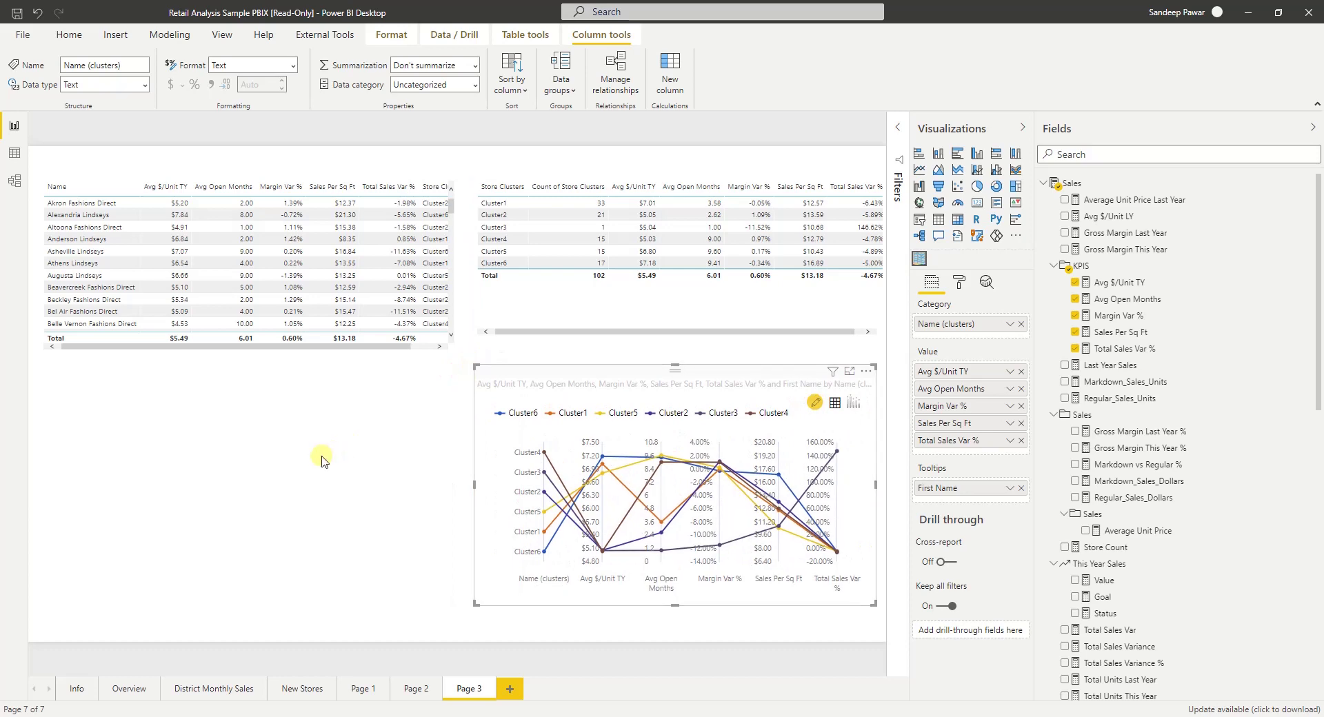
- Add a map visual plotting the stores by PostalCode
click(320, 463)
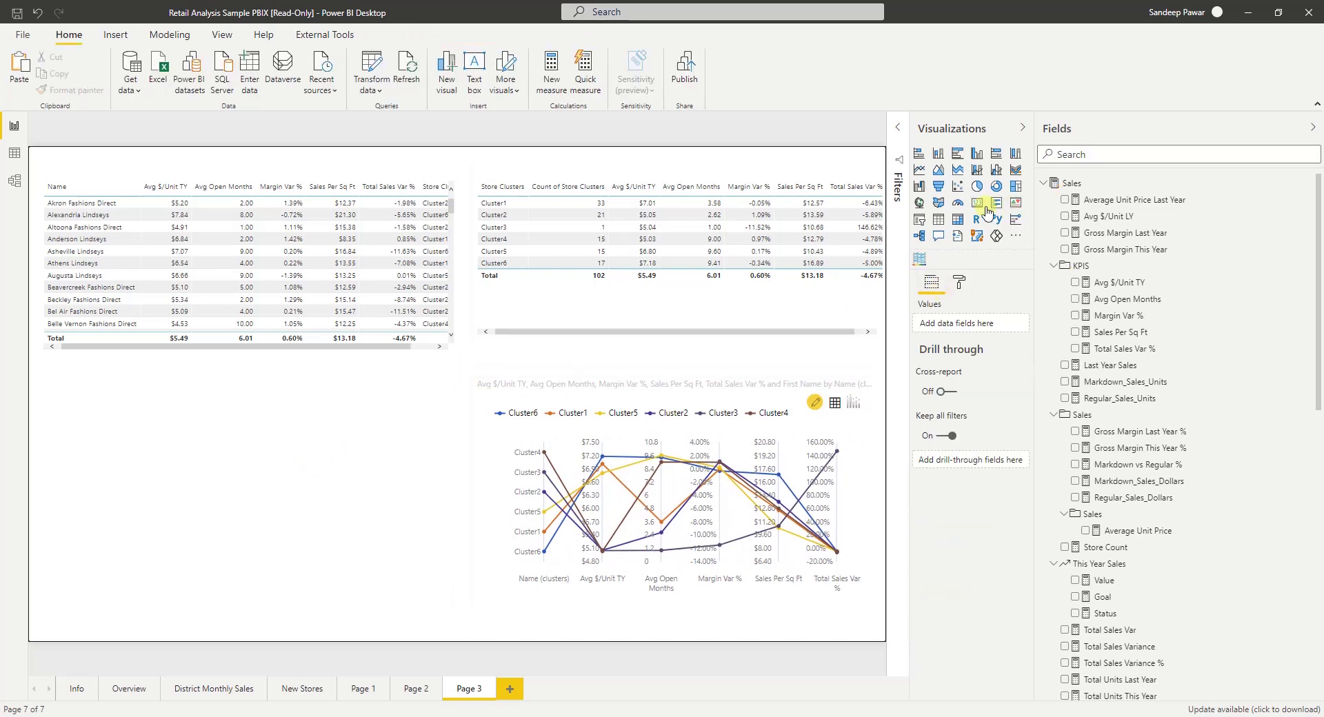
click(919, 202)
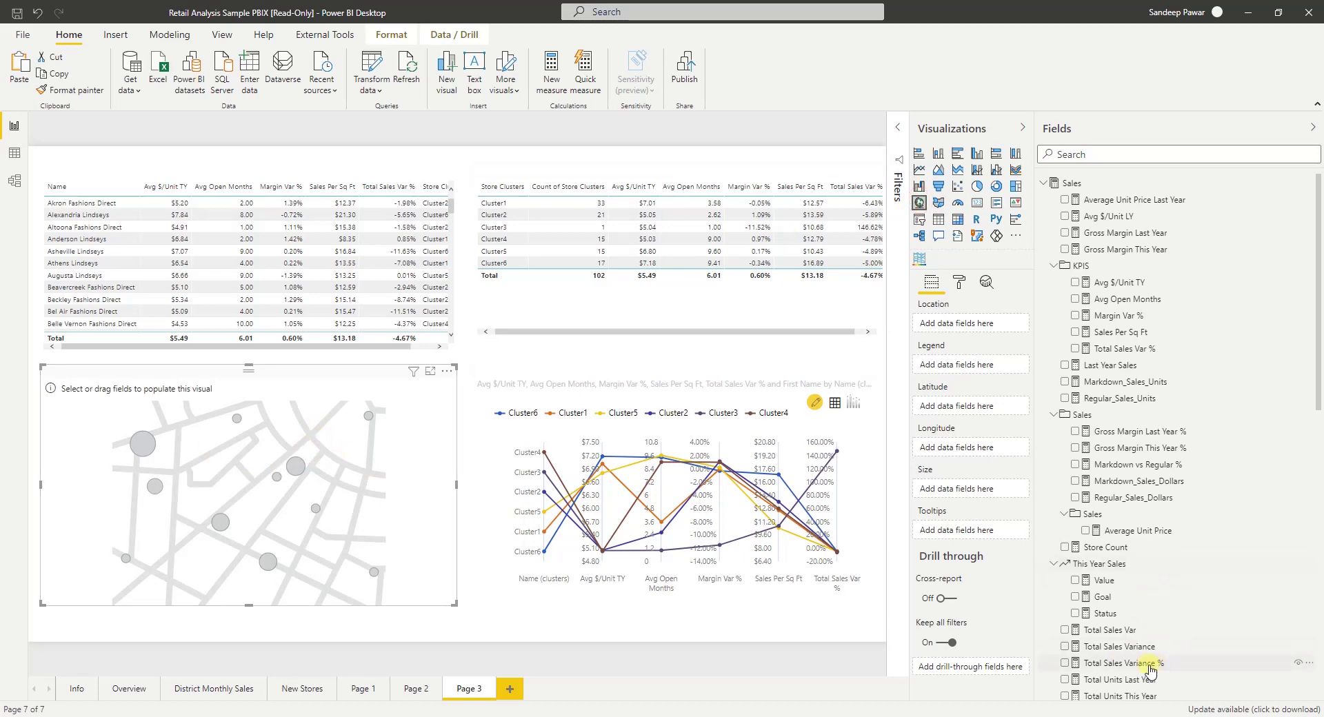
scroll(1150, 670, down, 10)
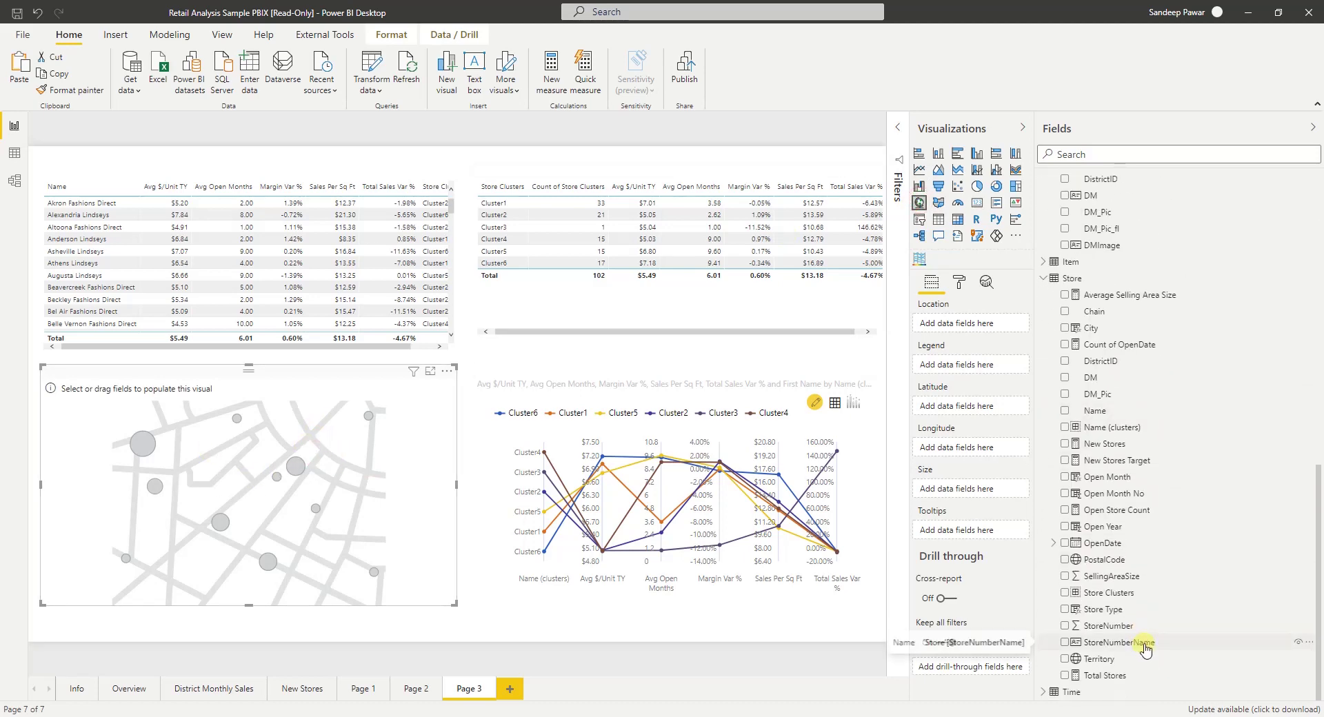
drag(1129, 564, 997, 329)
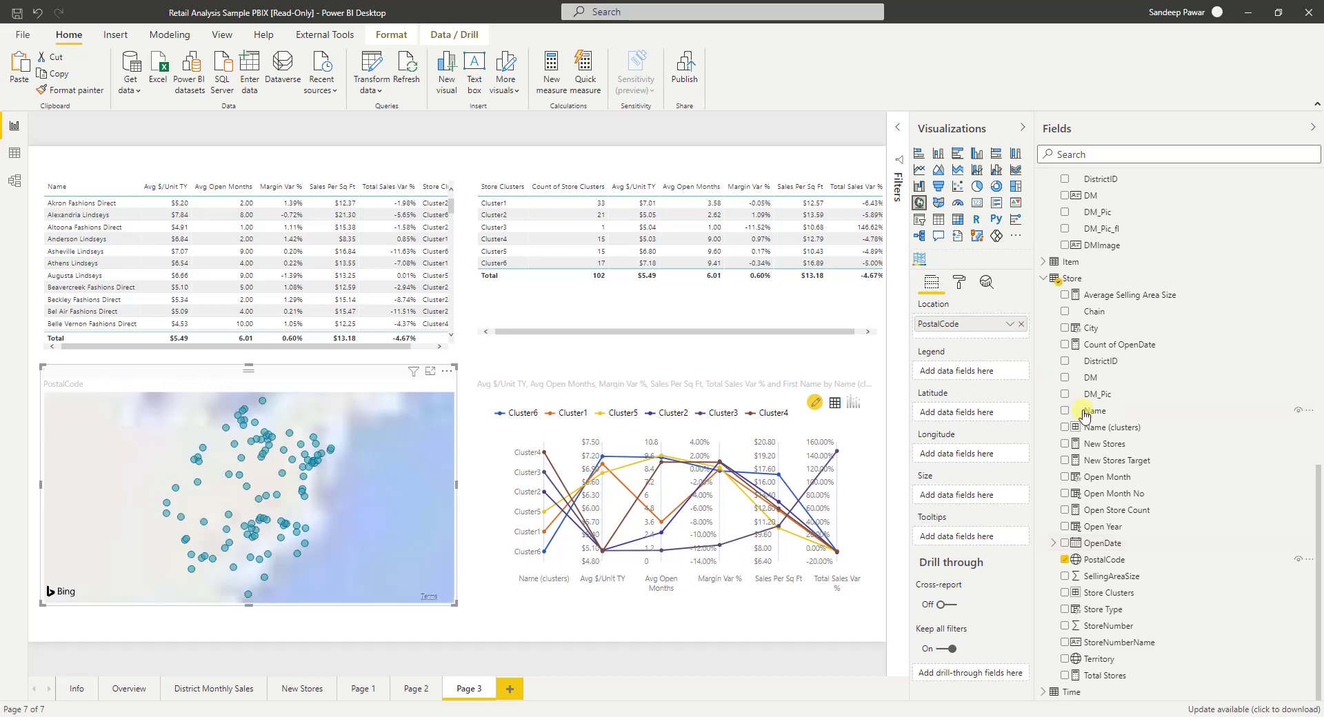
- Colour the map points by Name (clusters) and pan to centre the eastern stores
scroll(1195, 488, up, 3)
scroll(1195, 489, up, 2)
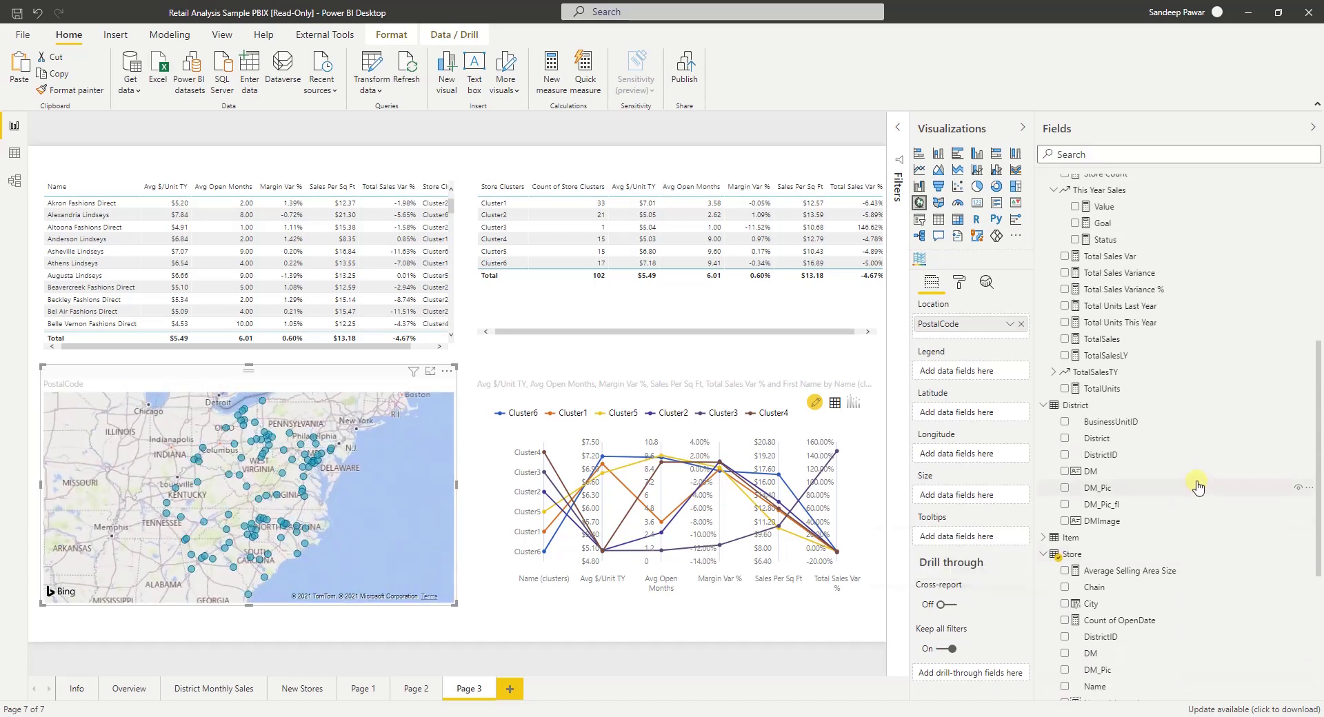
scroll(1149, 505, down, 5)
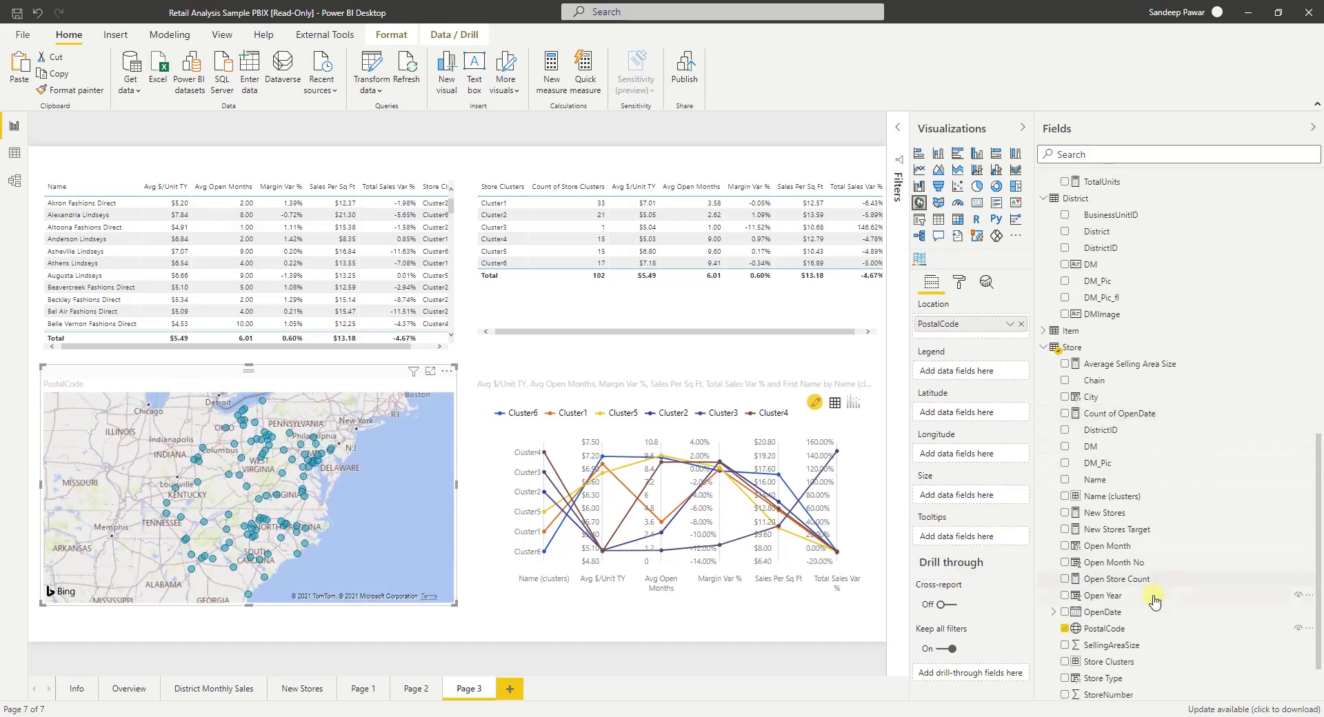
scroll(1155, 602, up, 12)
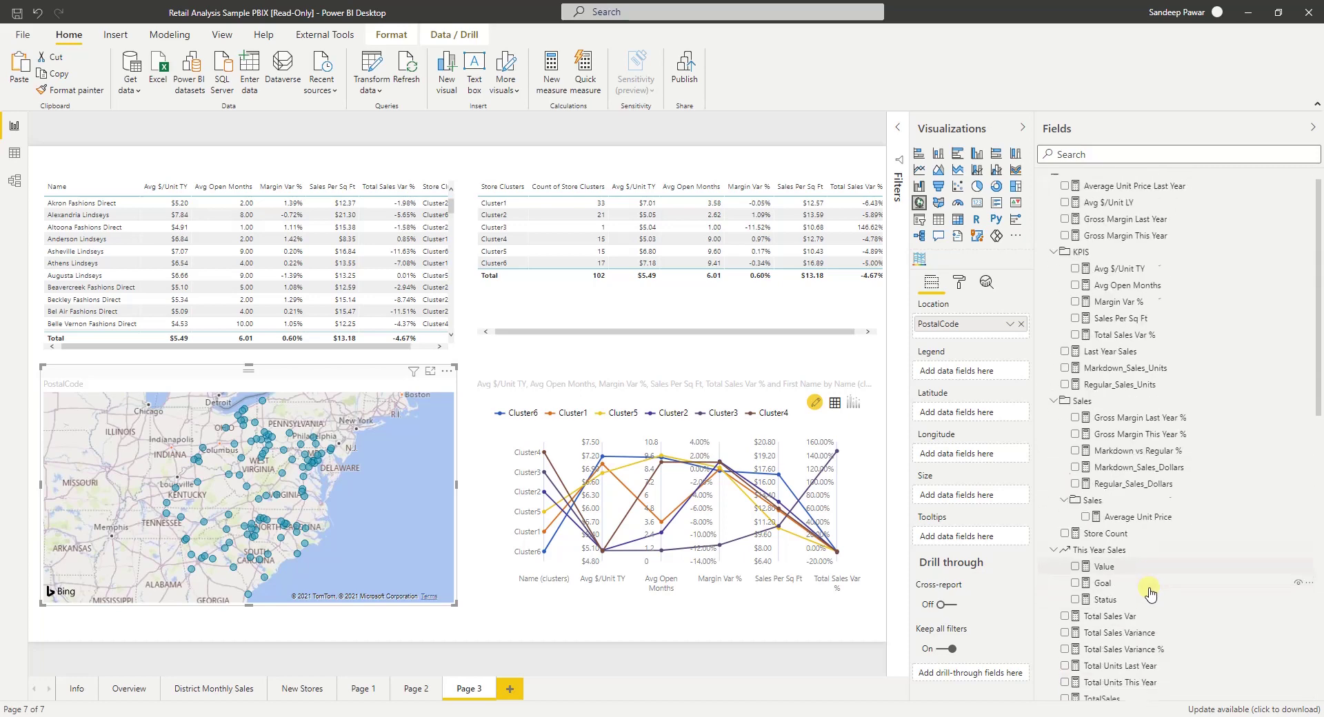
scroll(1149, 591, down, 10)
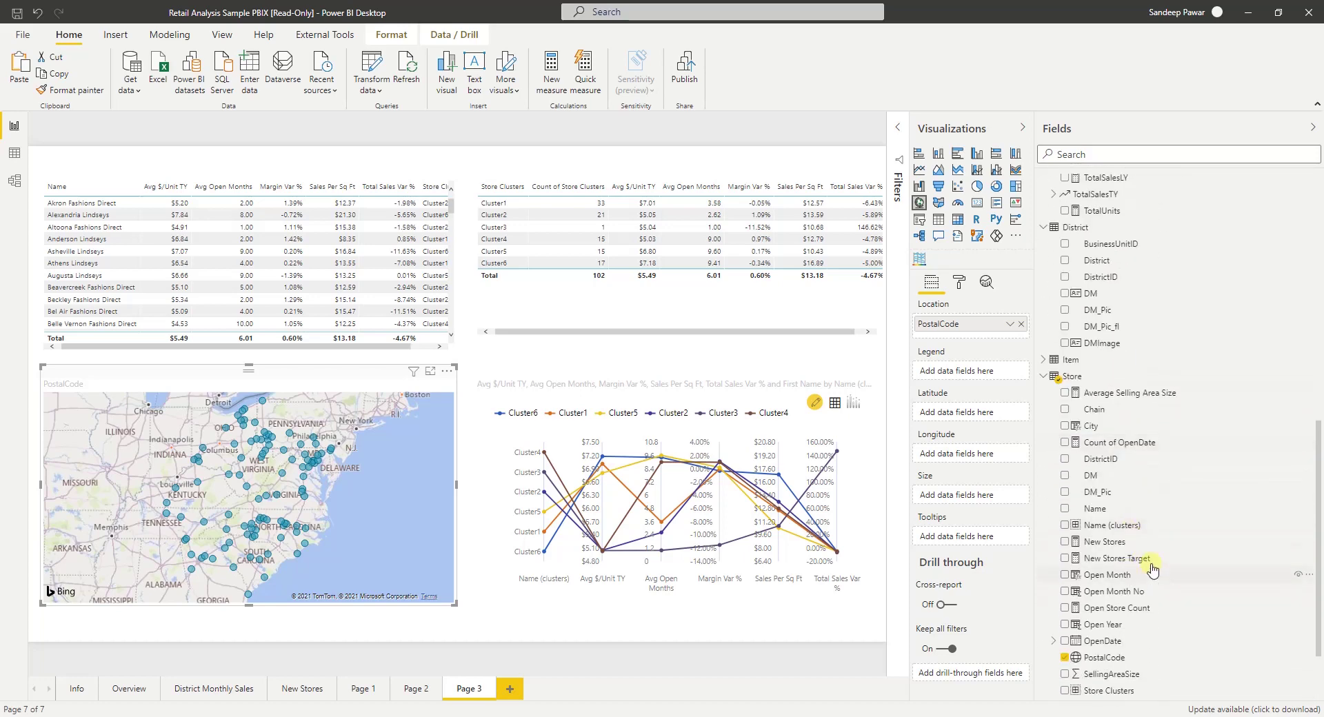
drag(1117, 459, 990, 375)
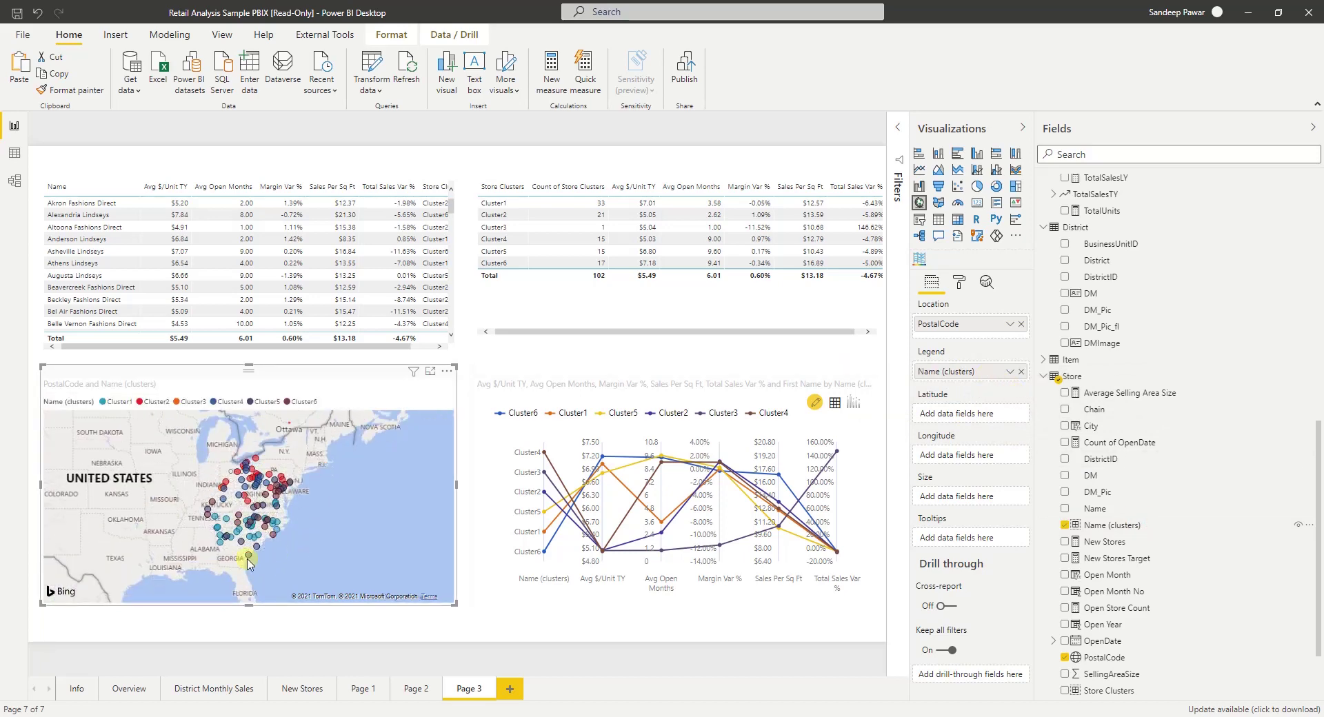
scroll(164, 503, up, 2)
drag(193, 473, 125, 464)
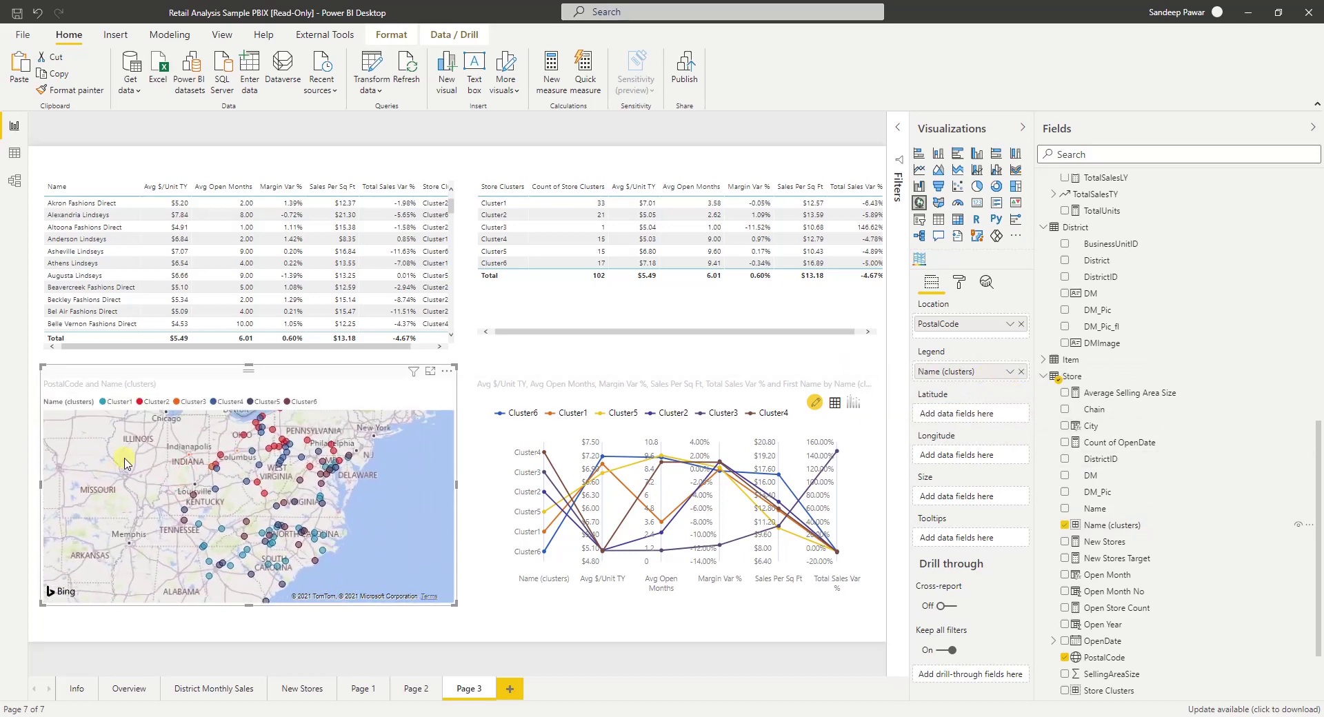
click(616, 615)
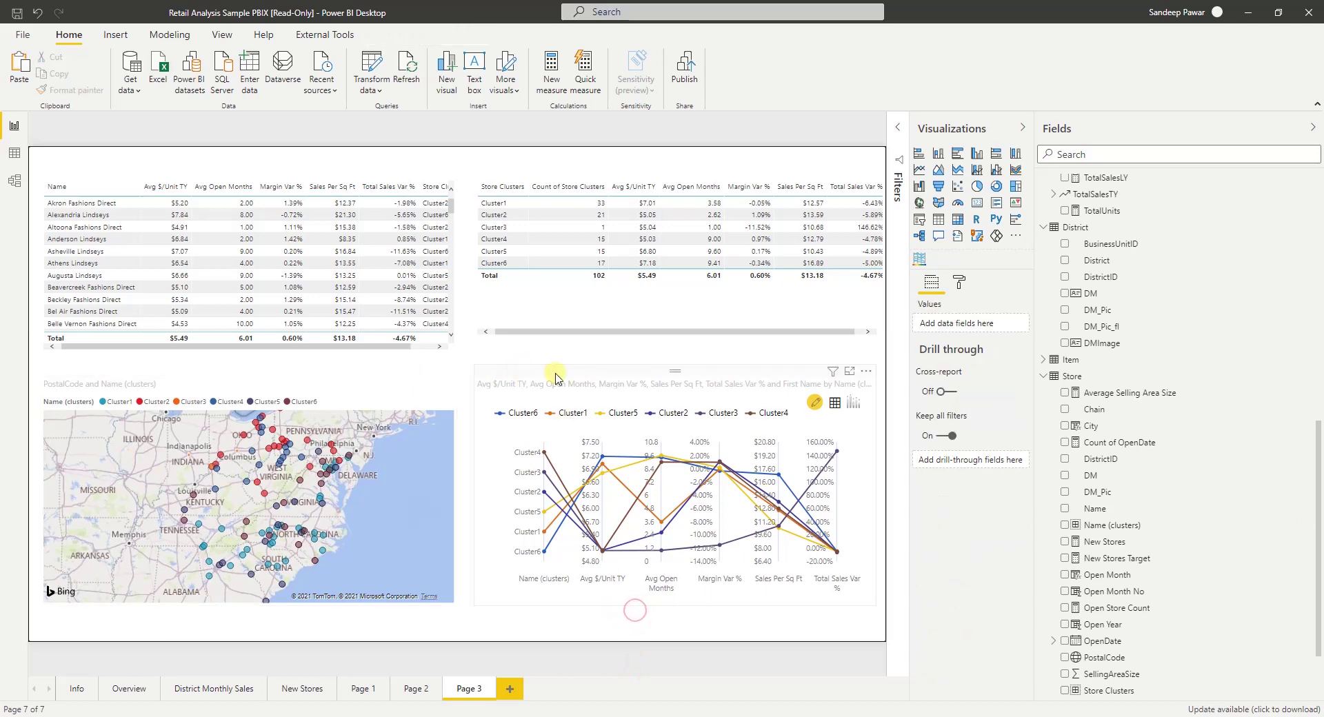
- Show the parallel chart in focus mode, sketch a pen curve along one cluster, then clear it
click(848, 373)
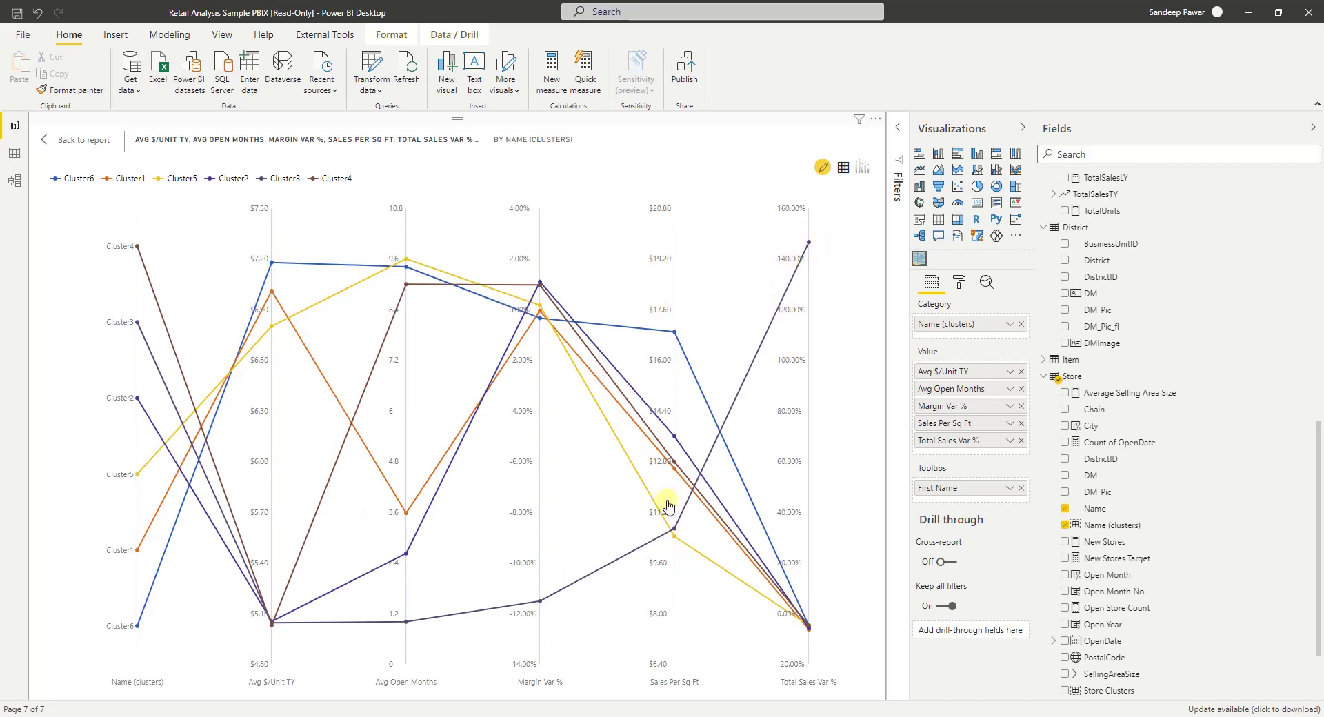
mouse_move(400, 531)
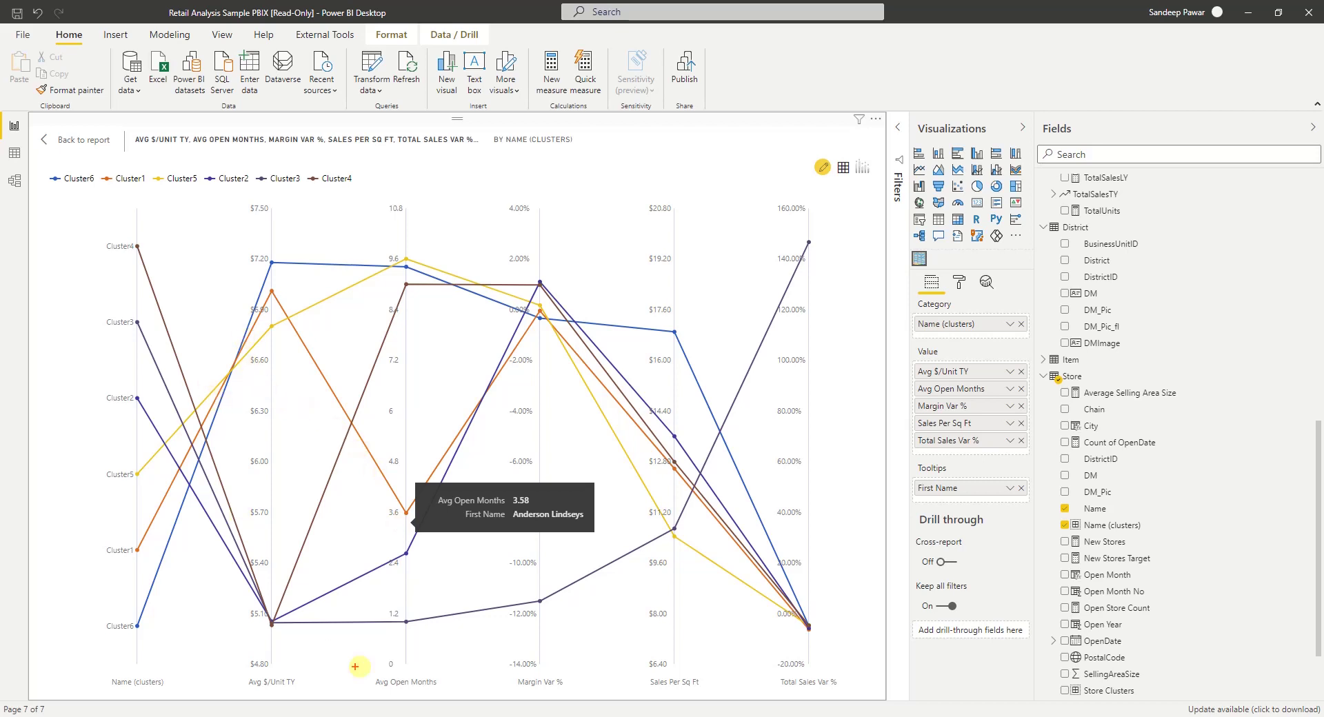
mouse_move(257, 631)
mouse_down()
mouse_move(339, 652)
mouse_move(513, 628)
mouse_move(615, 571)
mouse_move(735, 459)
mouse_move(817, 228)
mouse_up()
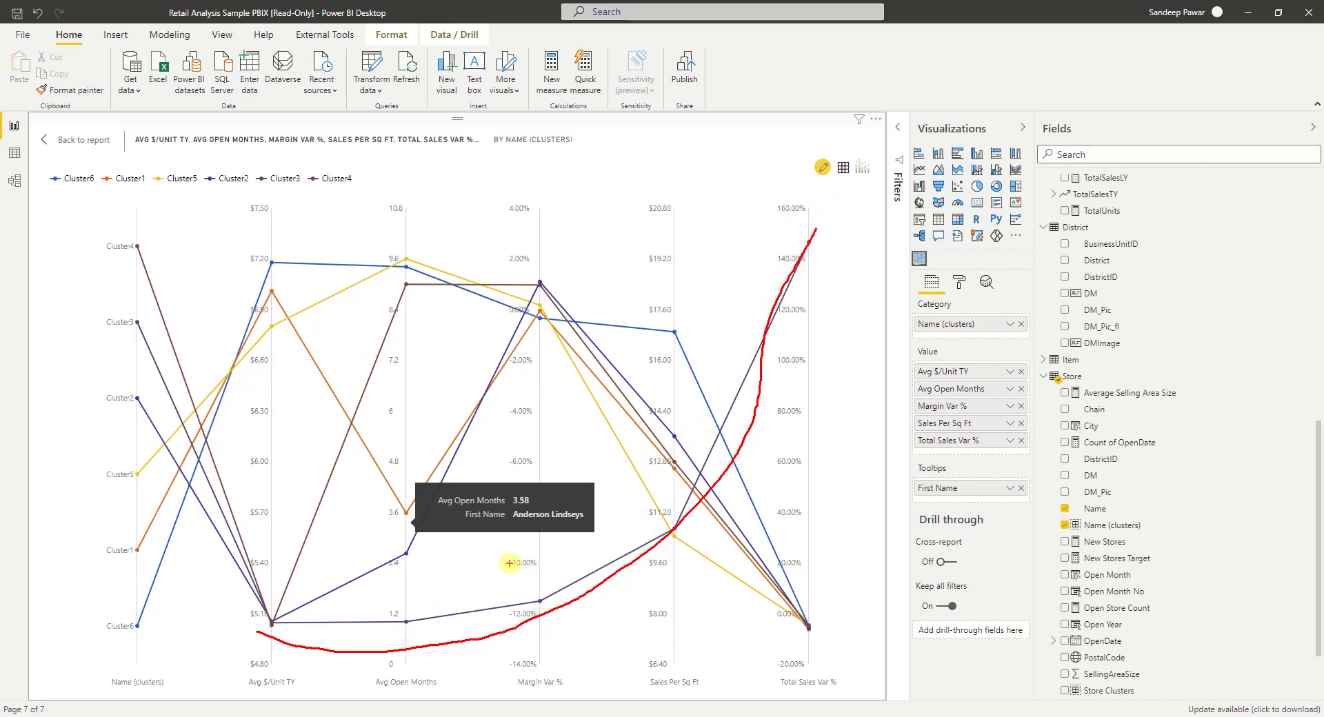
key(Escape)
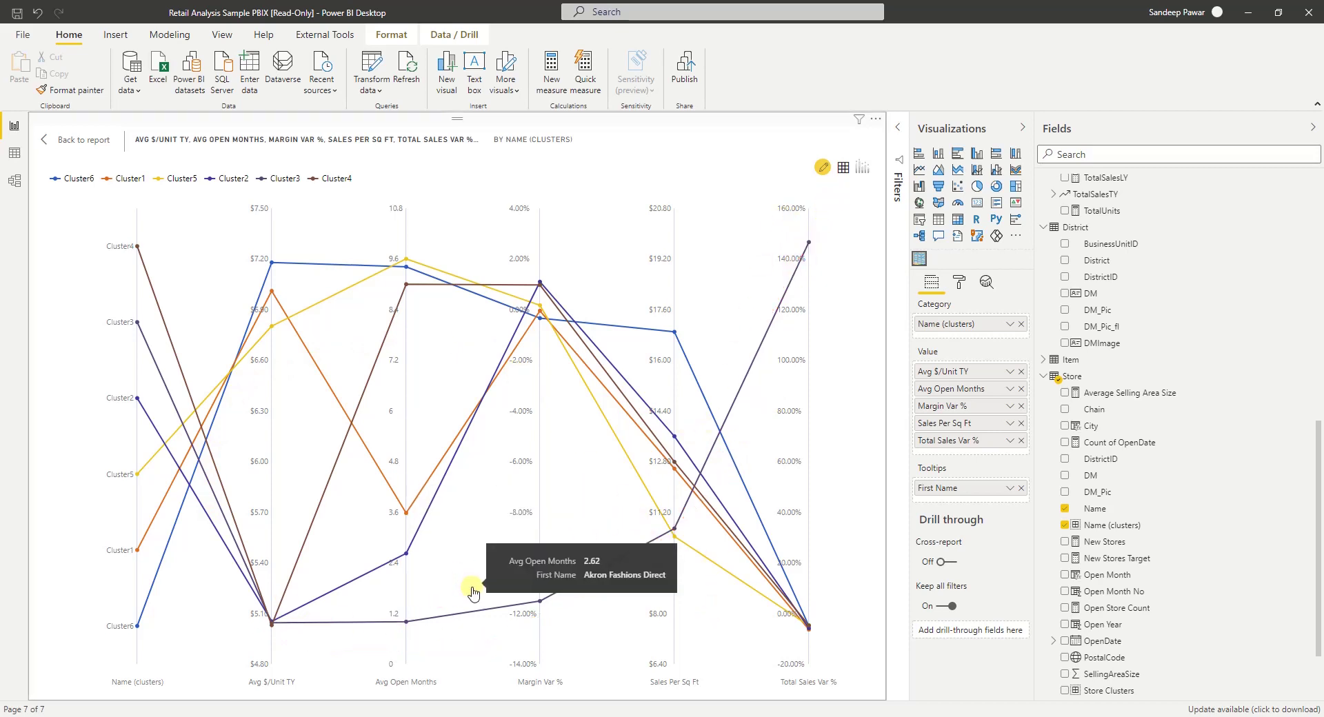
- Leave focus mode, then cross-filter the report to Cluster3 and clear that filter again
click(63, 142)
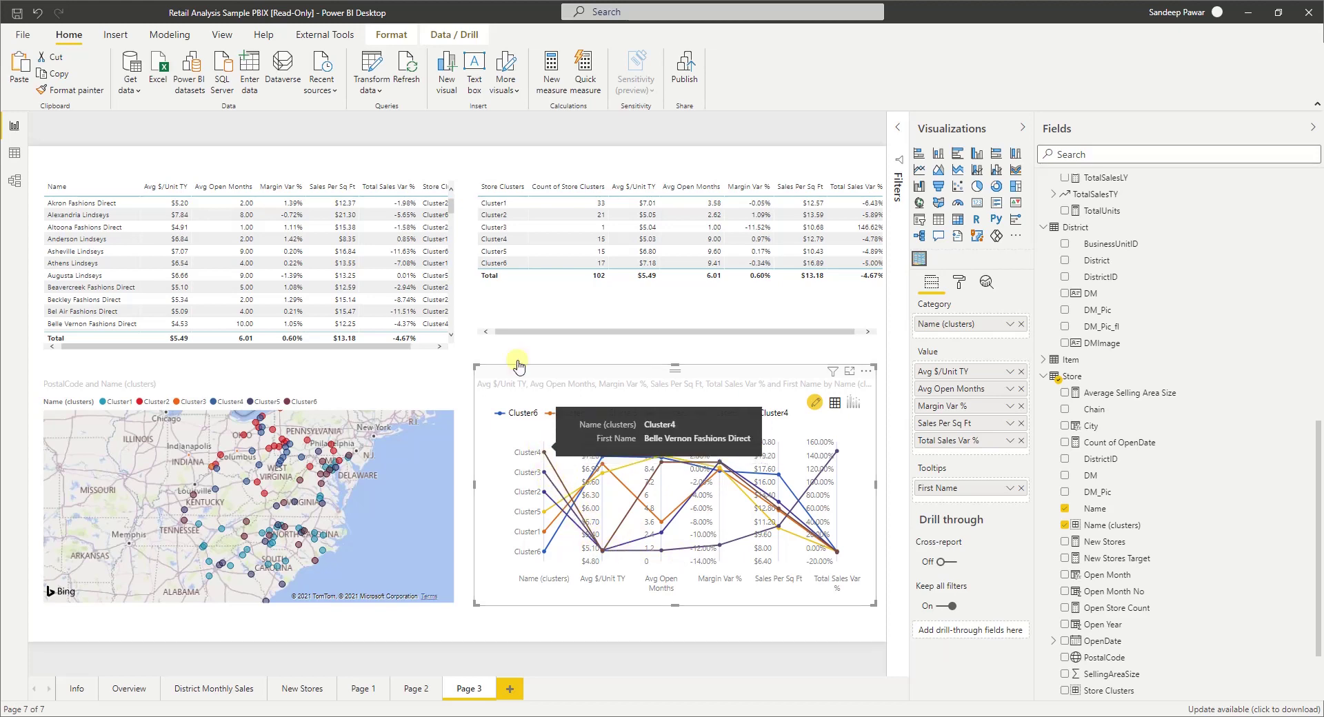
click(497, 228)
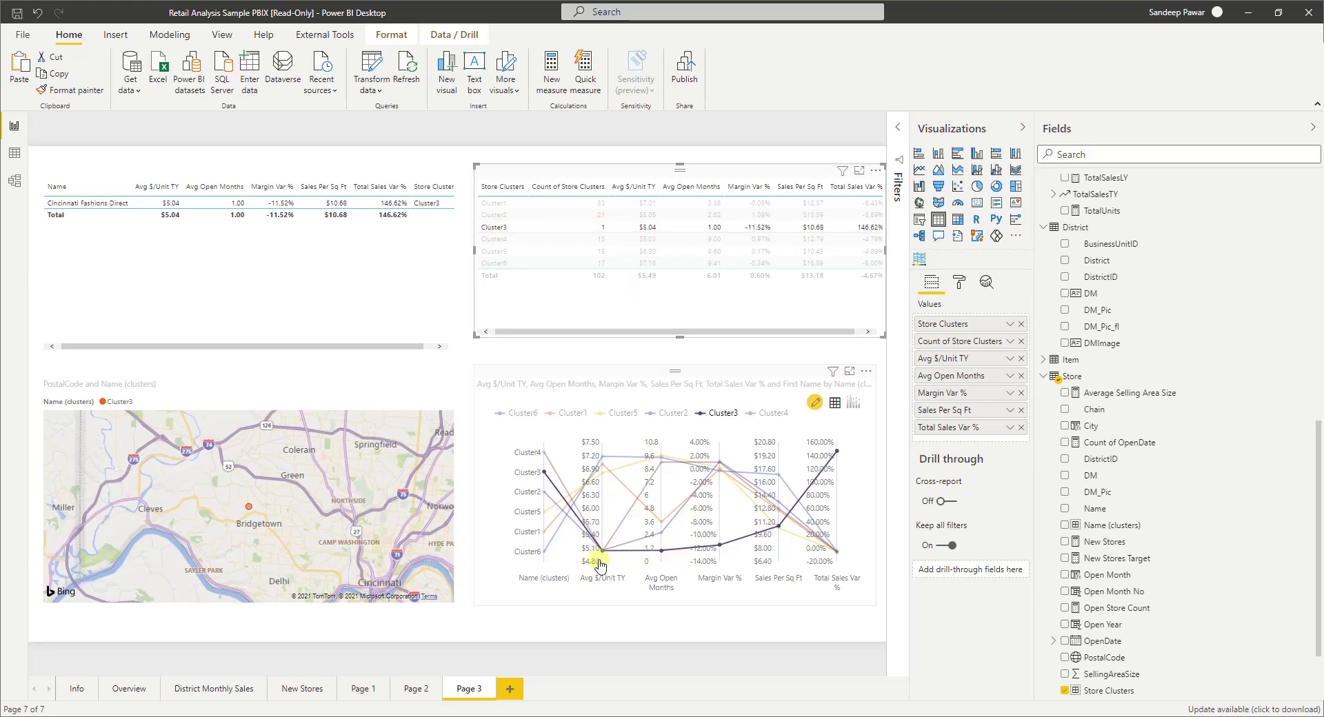
click(502, 227)
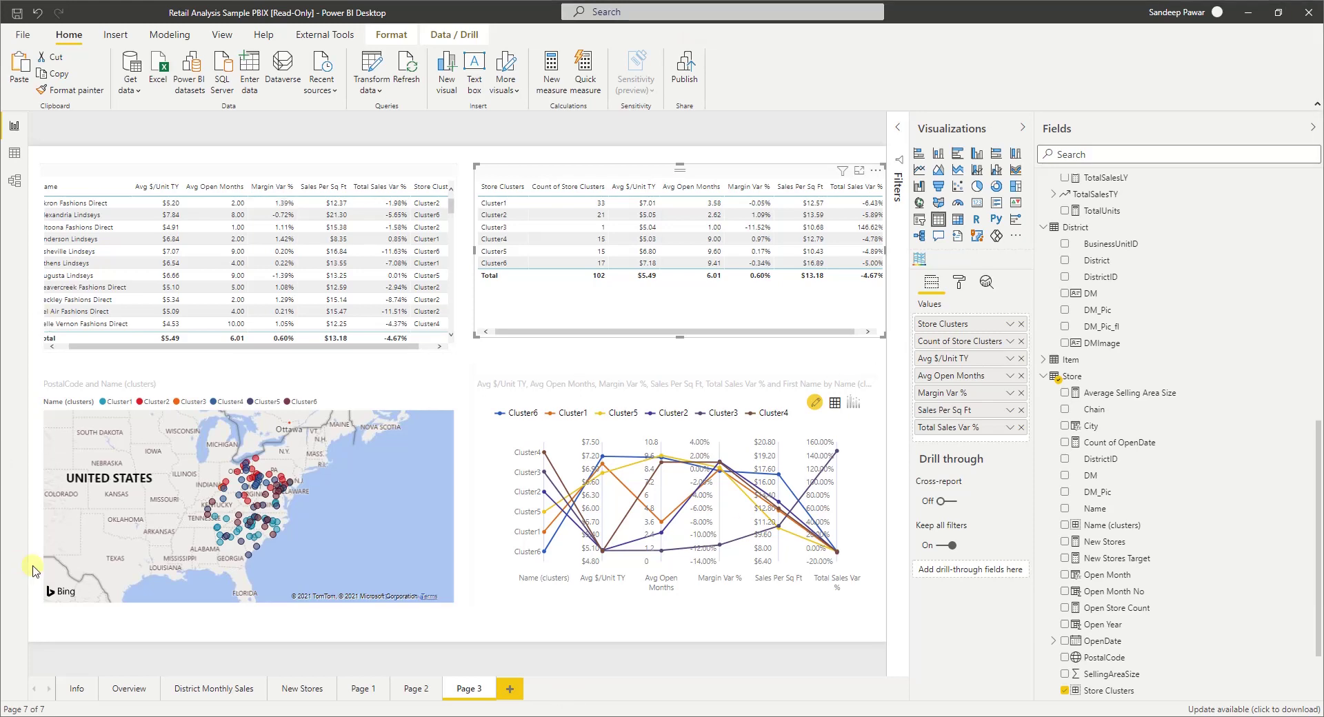
- Shrink the map and add a slicer beside it listing the Name (clusters) values
click(349, 384)
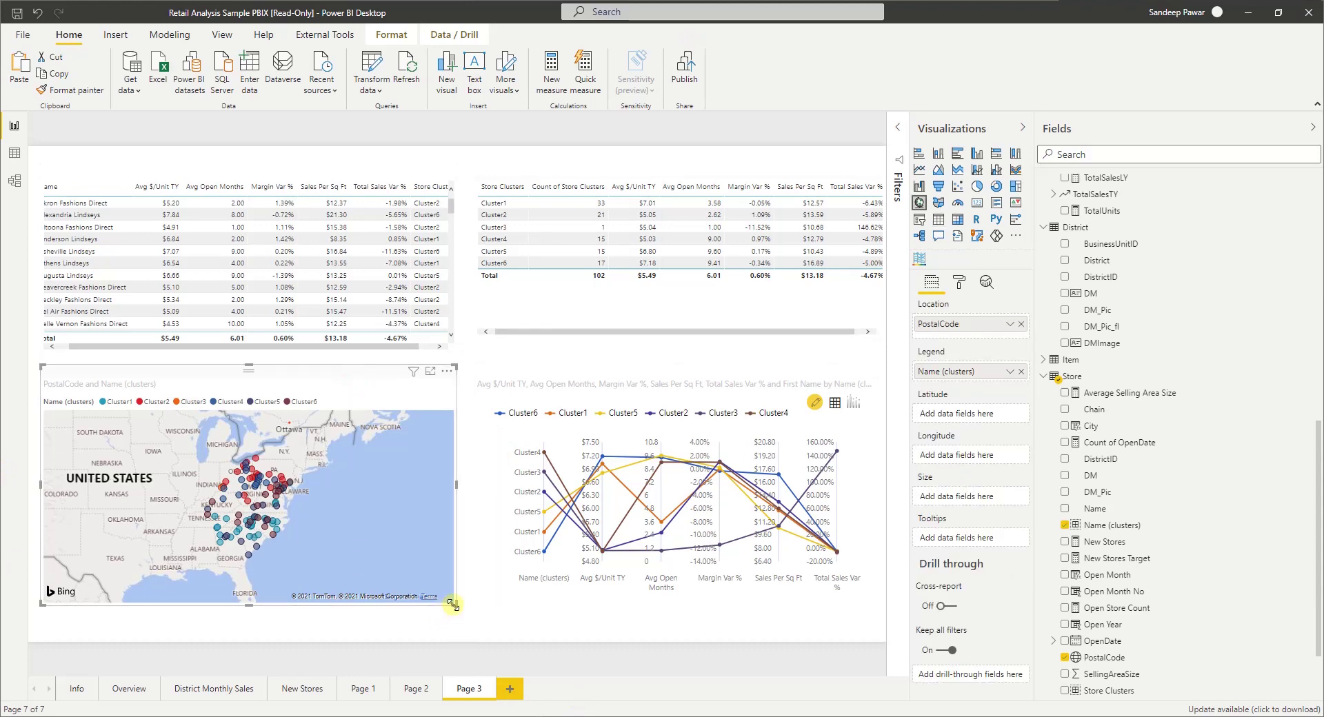
drag(451, 604, 326, 597)
click(453, 530)
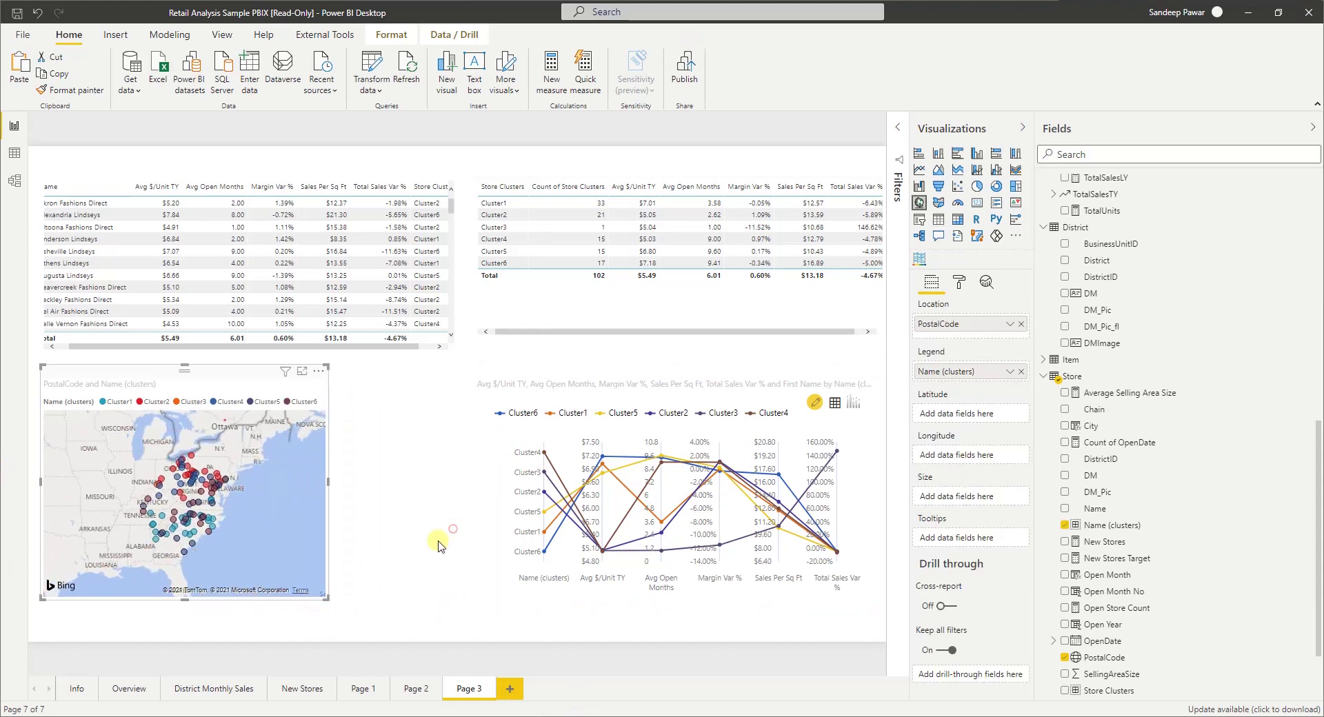
click(919, 219)
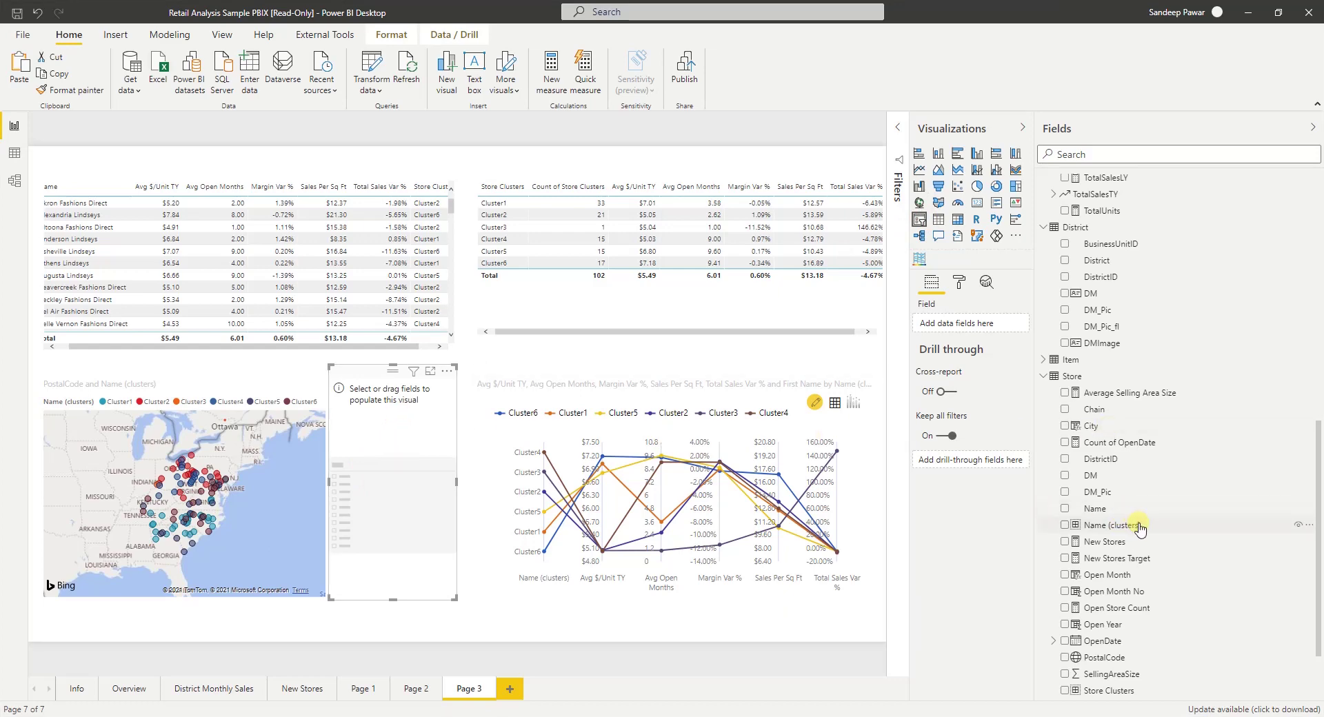
drag(1139, 529, 973, 324)
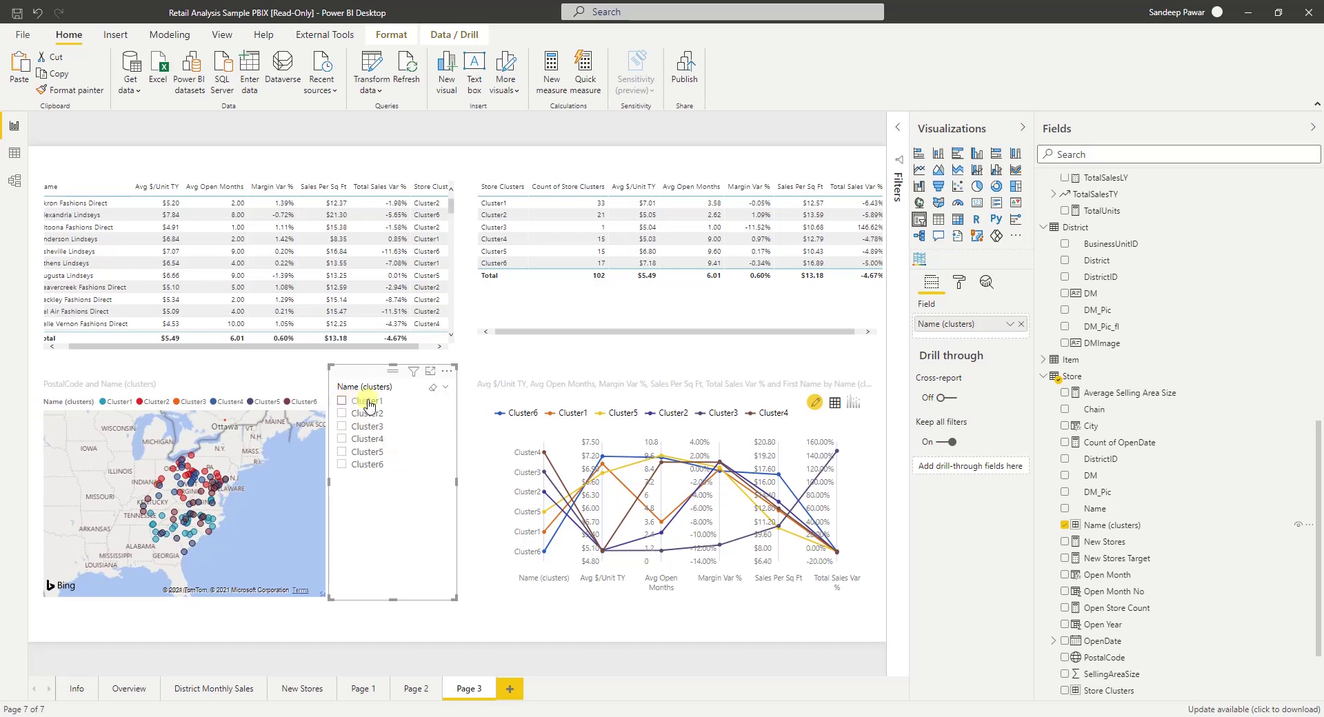
- Tick Cluster1, Cluster2, Cluster4, Cluster5 and Cluster6 in the slicer, leaving Cluster3 out
click(368, 402)
ctrl+click(367, 413)
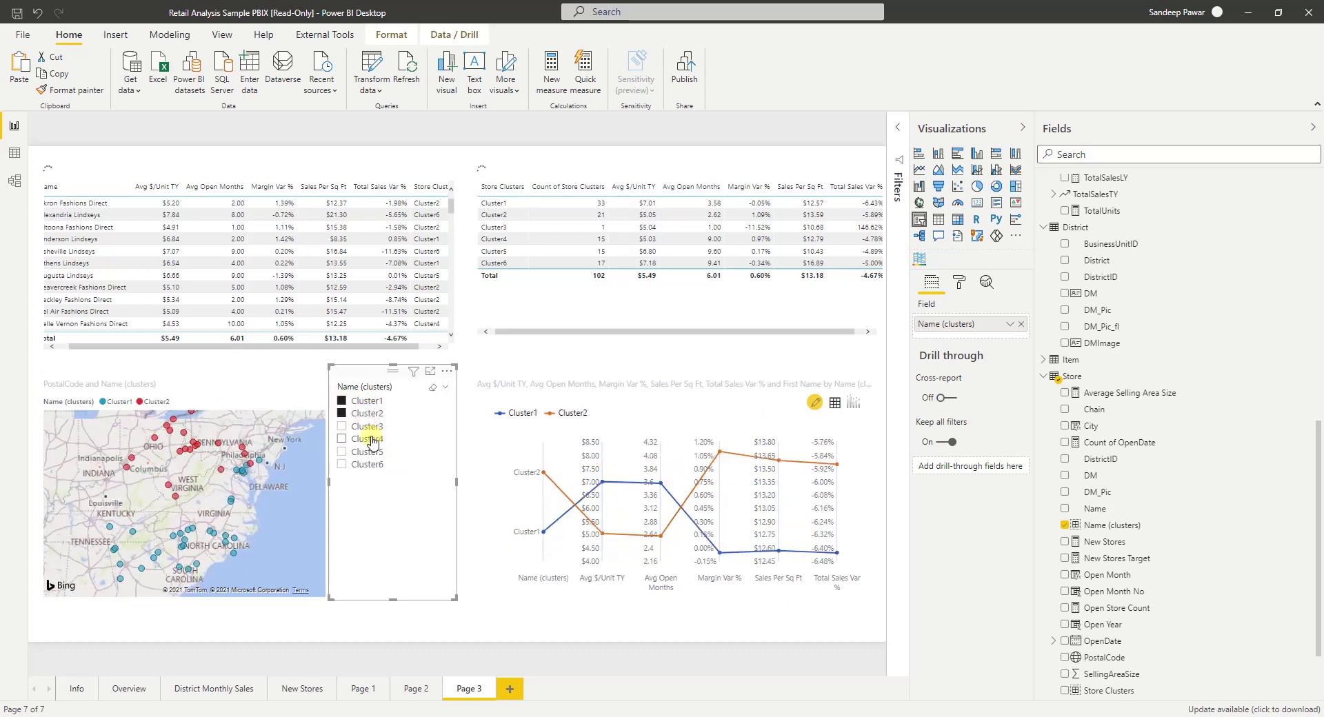
ctrl+click(367, 439)
ctrl+click(368, 452)
ctrl+click(368, 464)
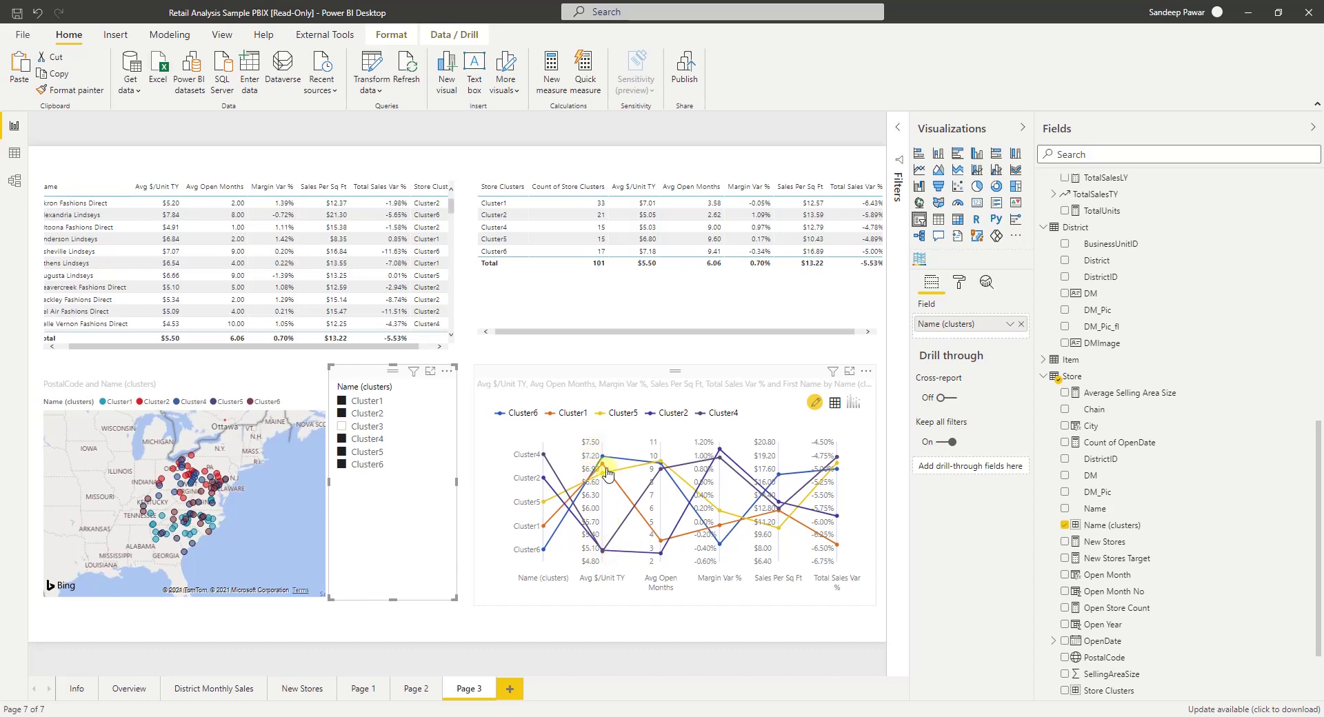
mouse_move(388, 716)
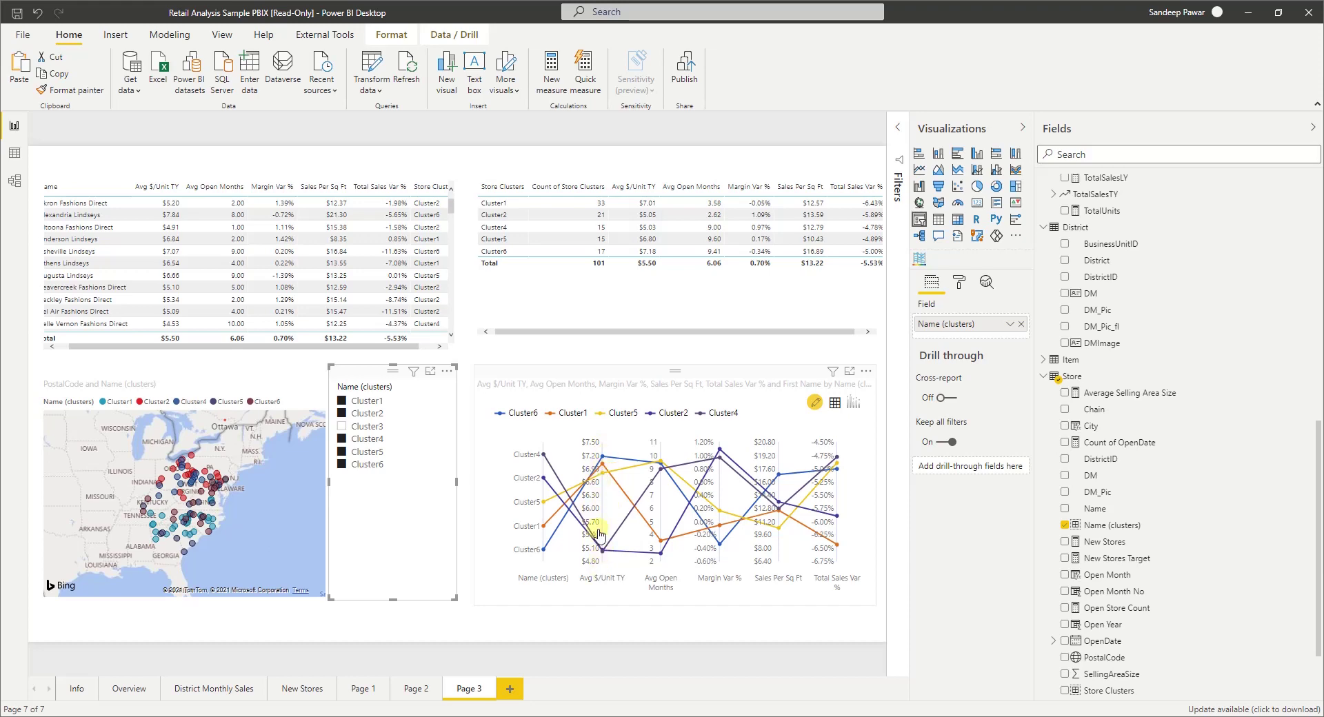
click(653, 657)
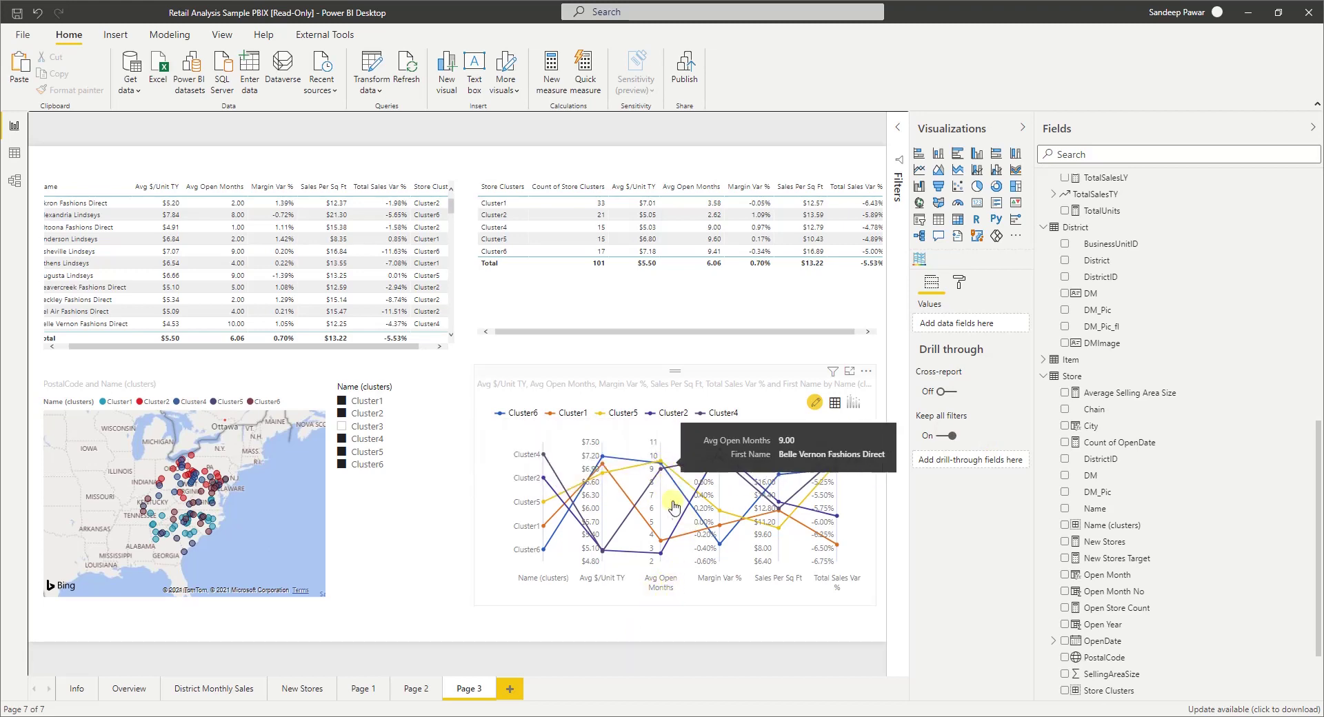
mouse_move(665, 560)
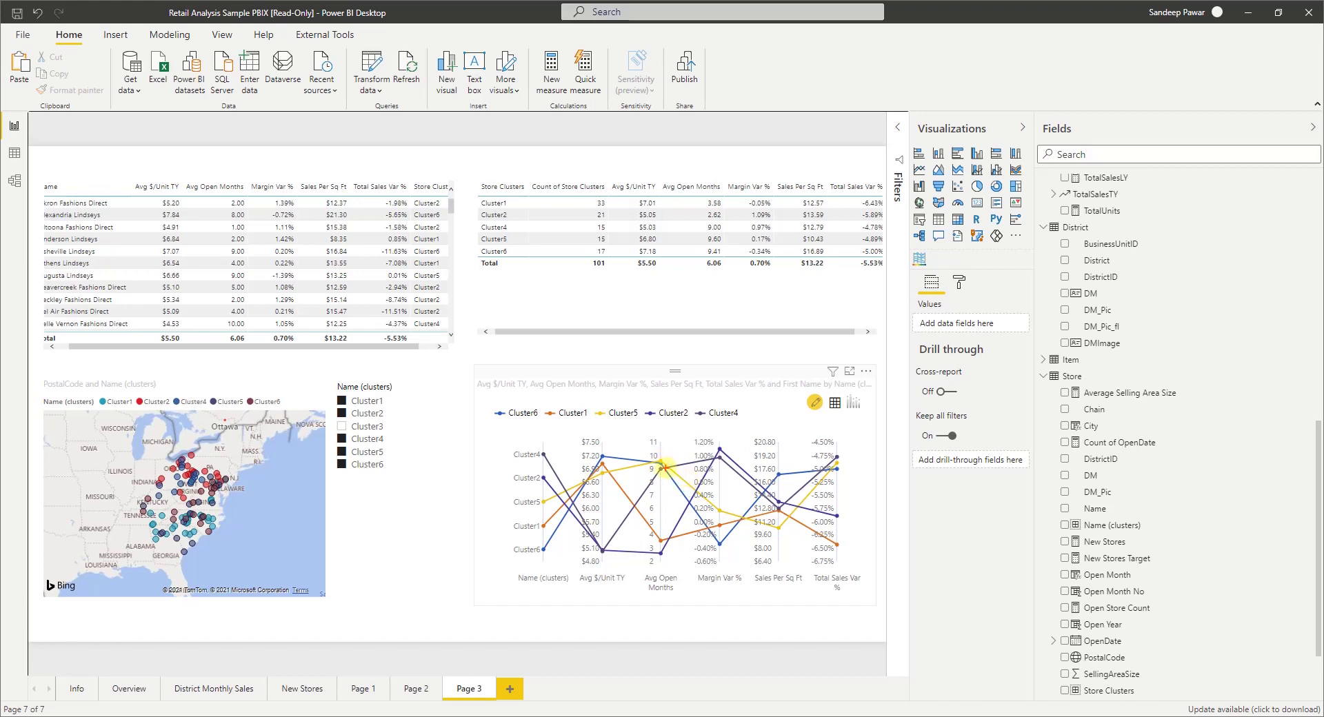
mouse_move(700, 457)
mouse_down()
mouse_move(719, 456)
mouse_move(709, 506)
mouse_up()
drag(661, 463, 721, 547)
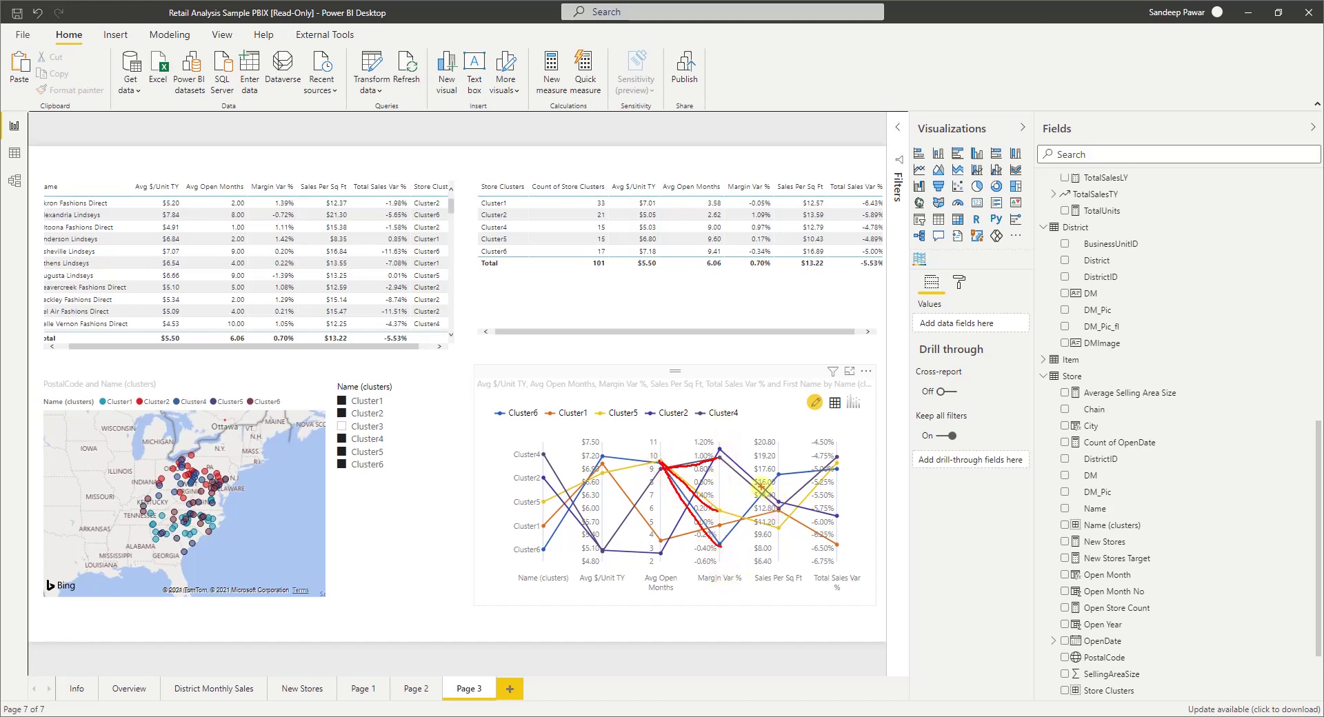
mouse_move(721, 548)
mouse_down()
mouse_move(778, 475)
mouse_move(765, 497)
mouse_move(786, 516)
mouse_up()
drag(719, 452, 777, 512)
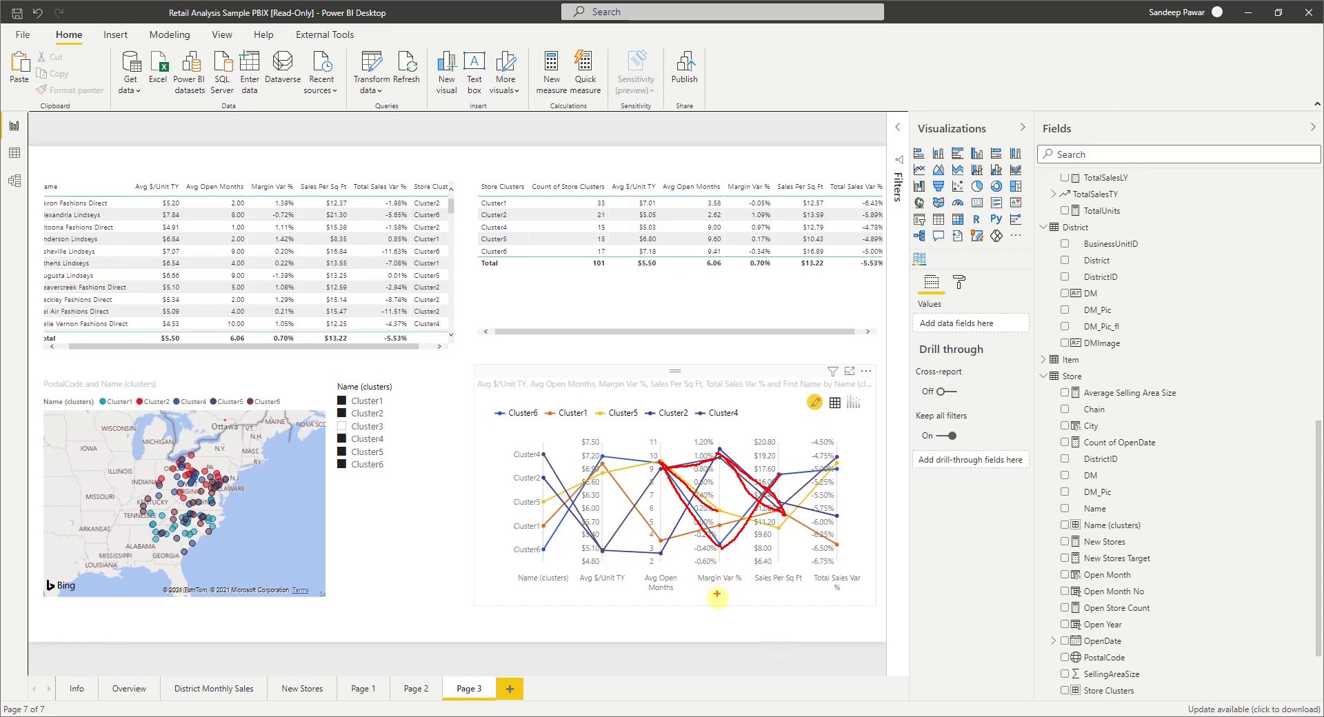
key(Escape)
- Shift the Name (clusters) slicer right and enlarge the cluster map down and to the right
click(719, 661)
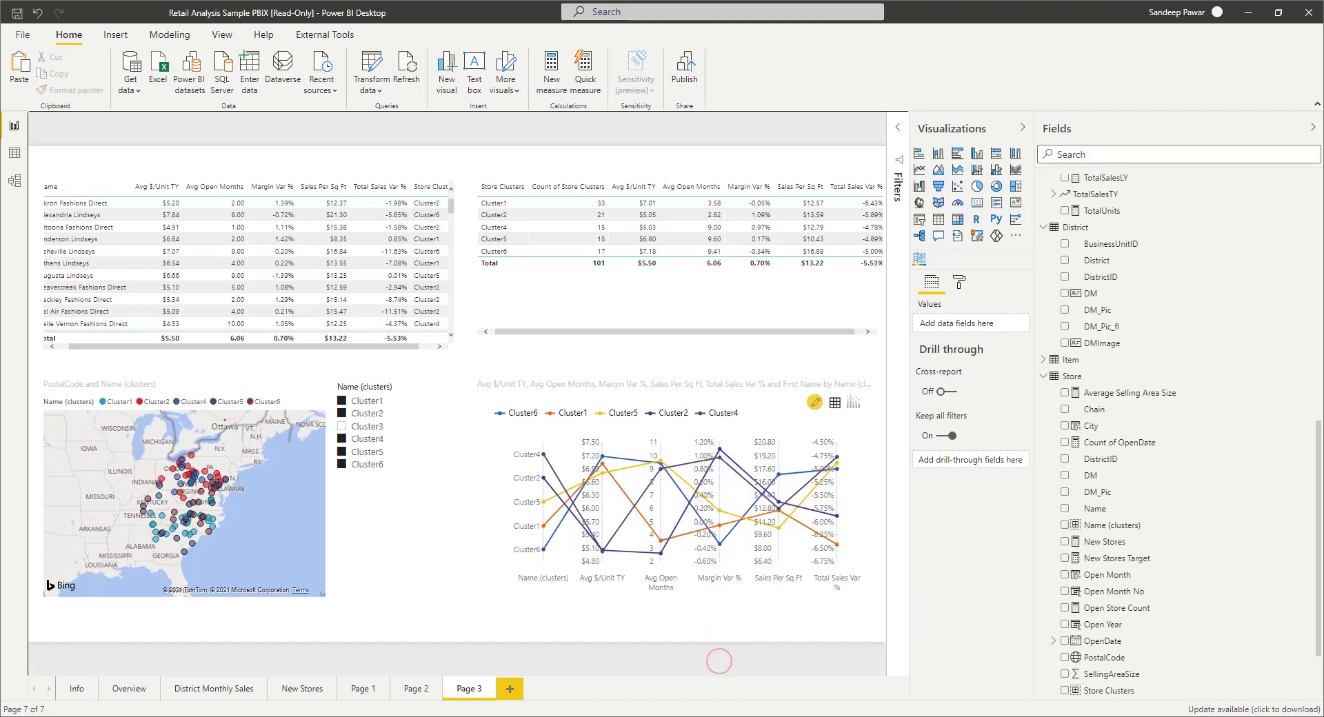
click(203, 374)
drag(393, 501, 464, 502)
click(317, 591)
drag(318, 593, 394, 629)
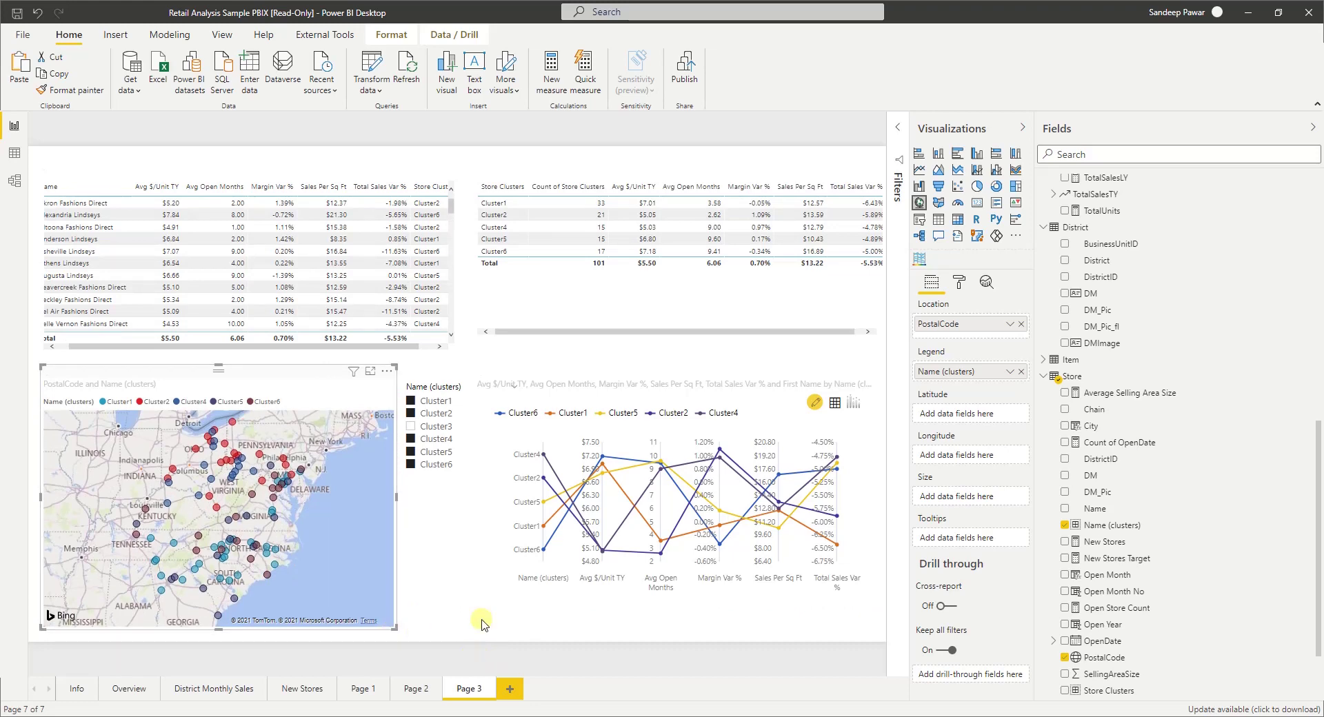
click(543, 648)
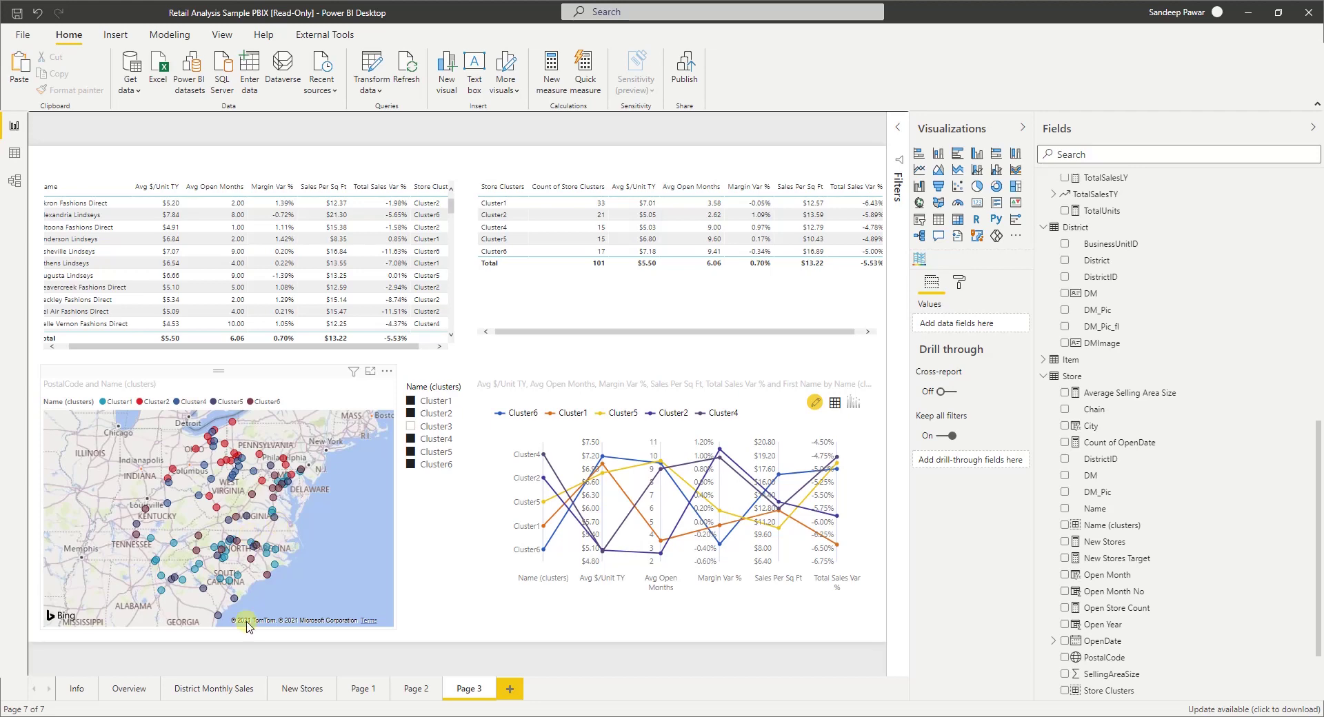
mouse_move(117, 716)
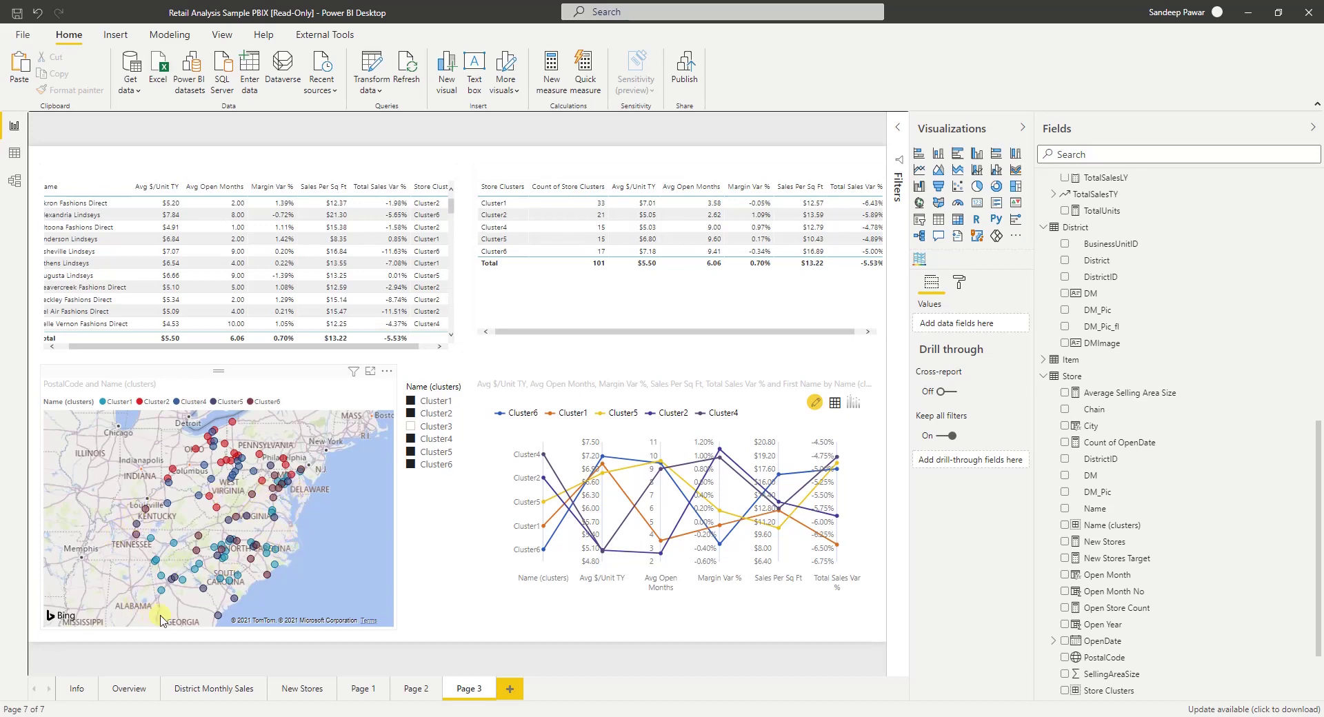
mouse_move(220, 716)
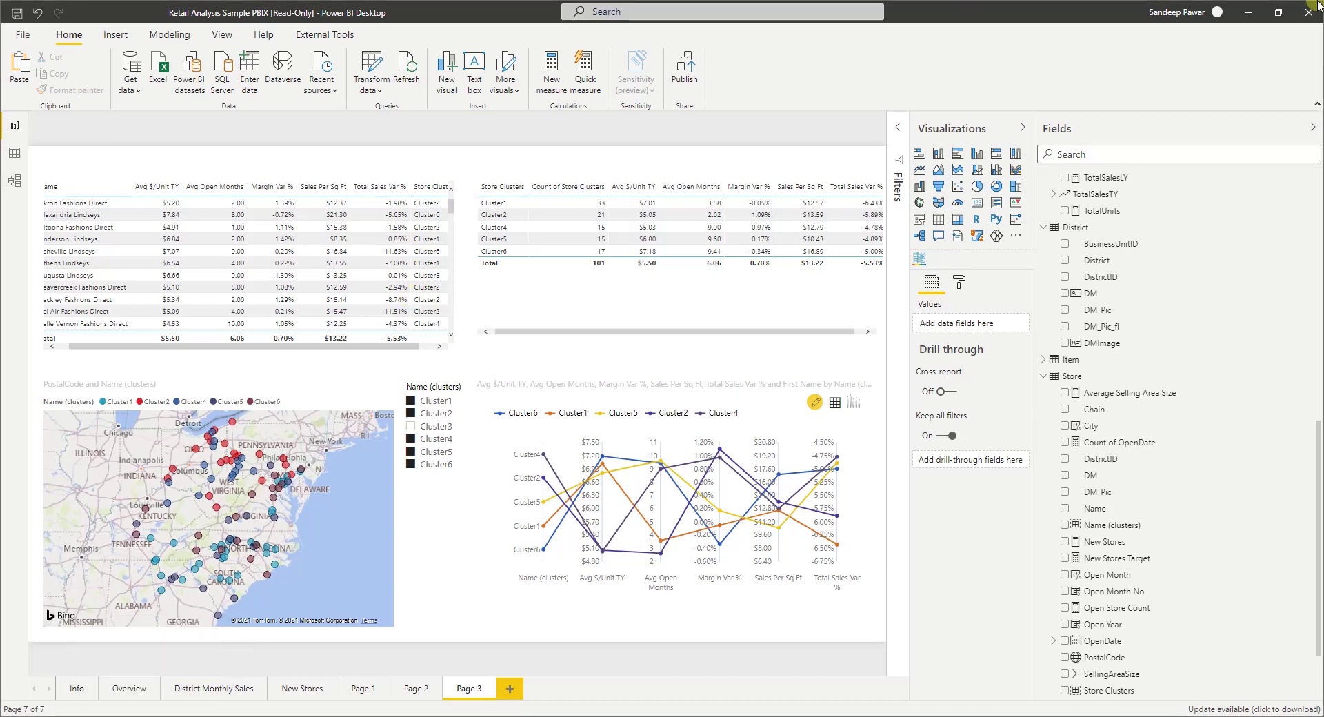
click(624, 379)
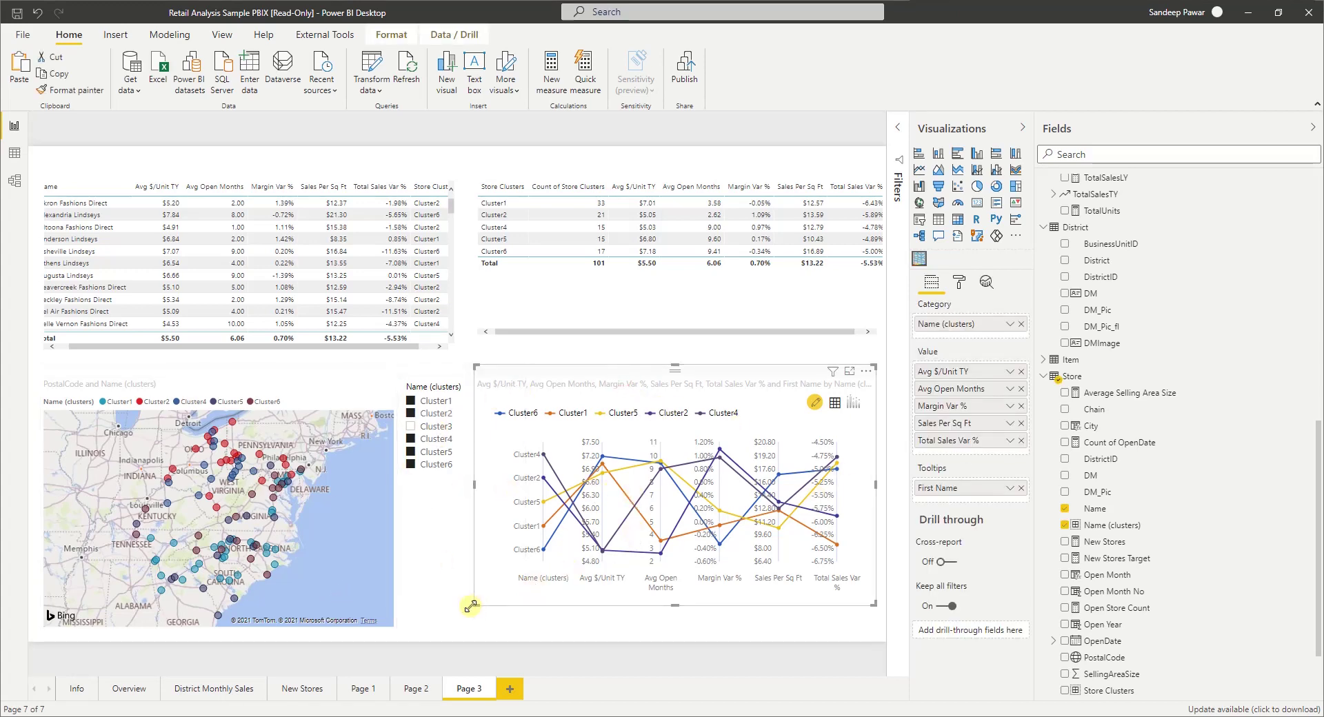
mouse_move(476, 605)
mouse_down()
mouse_move(527, 546)
mouse_move(508, 604)
mouse_move(482, 607)
mouse_up()
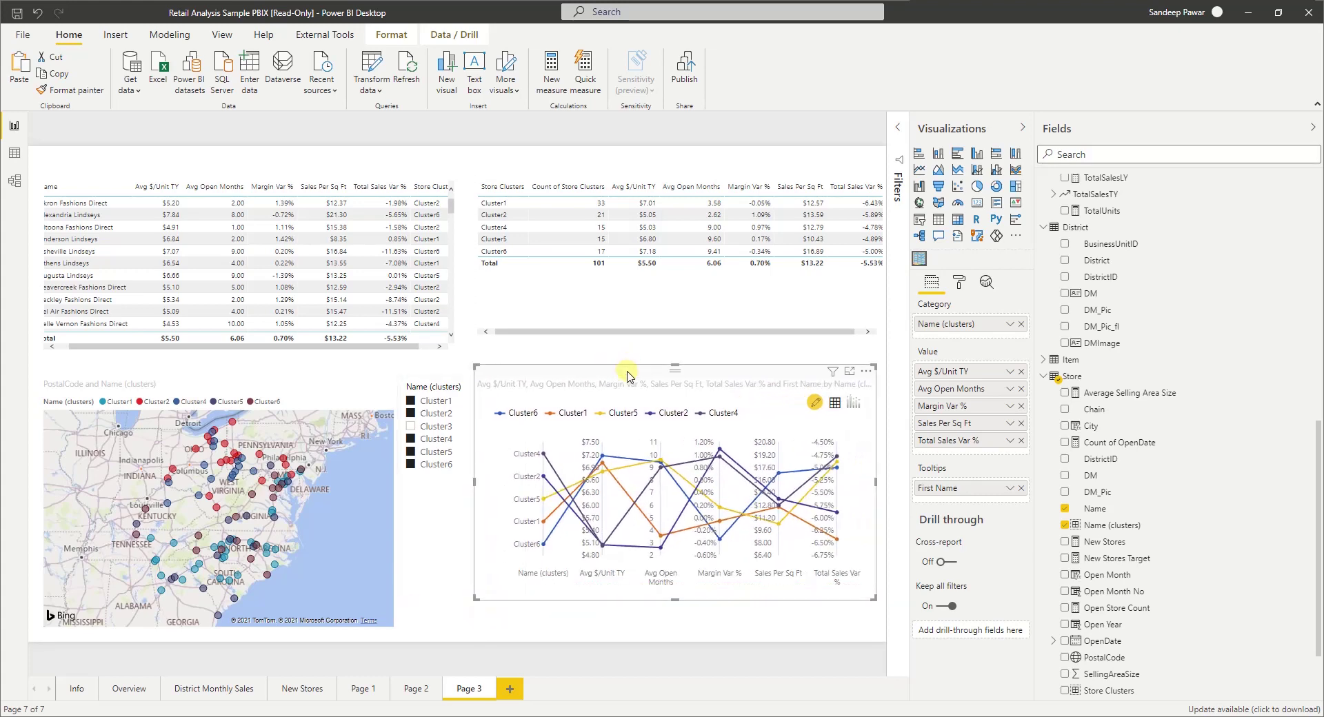
drag(623, 366, 645, 242)
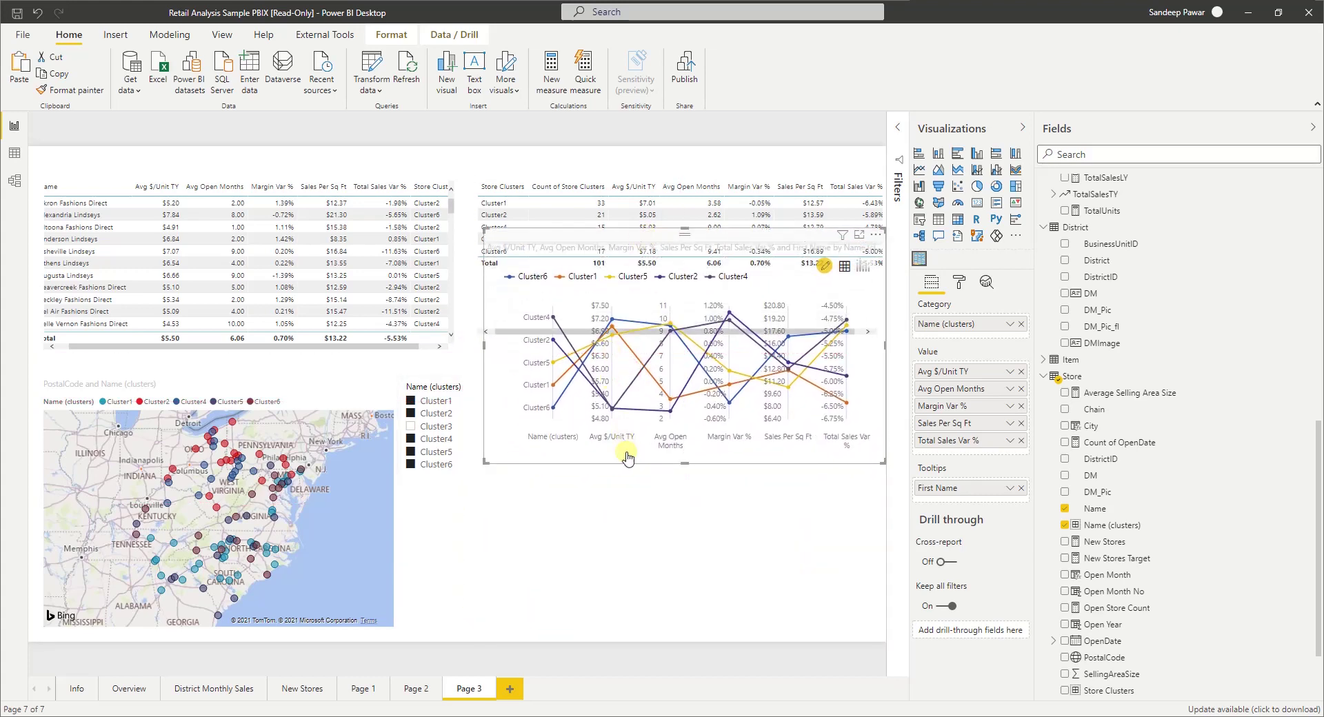
click(638, 522)
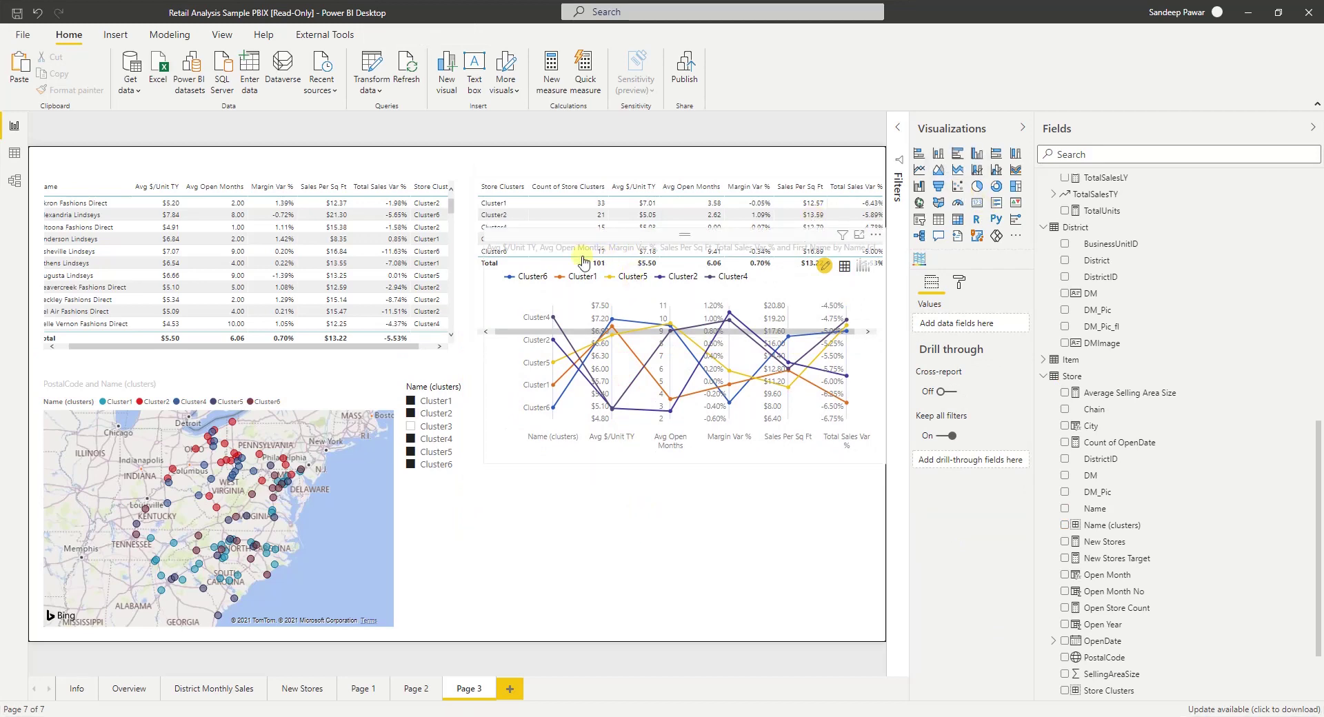
click(550, 336)
drag(550, 337, 531, 380)
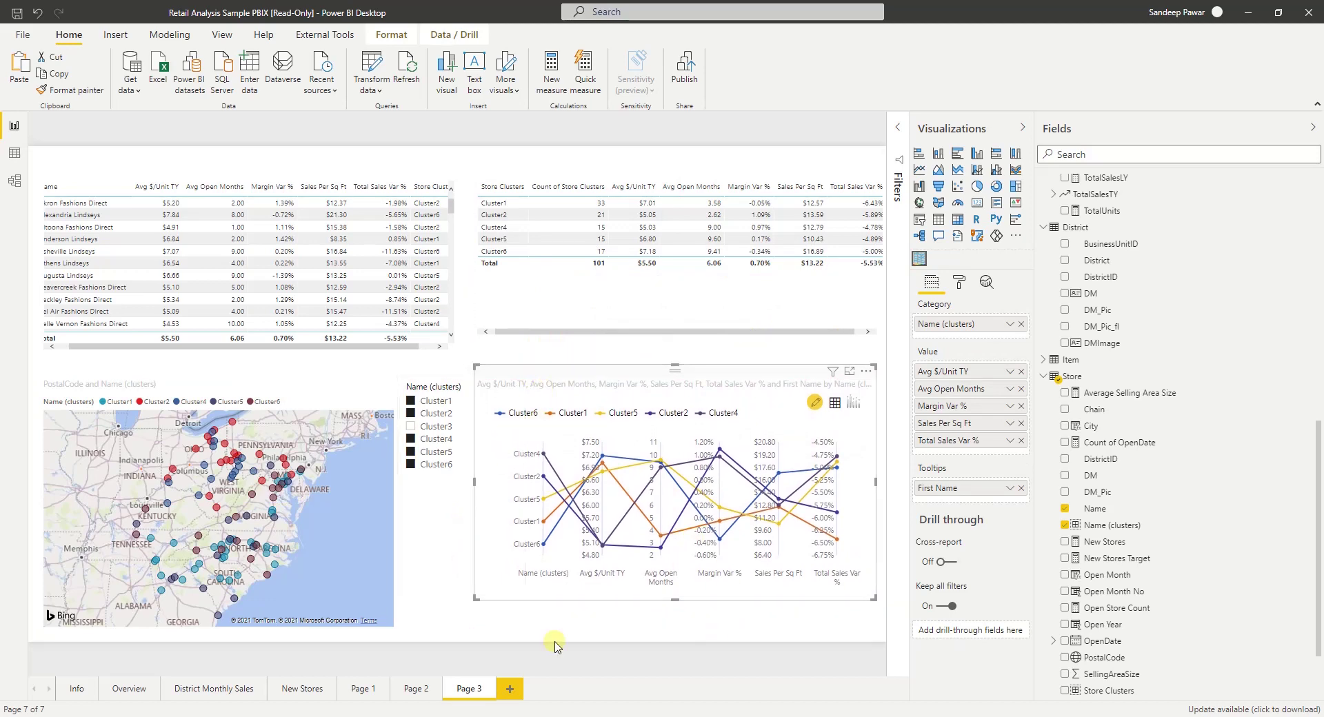
click(689, 633)
click(689, 631)
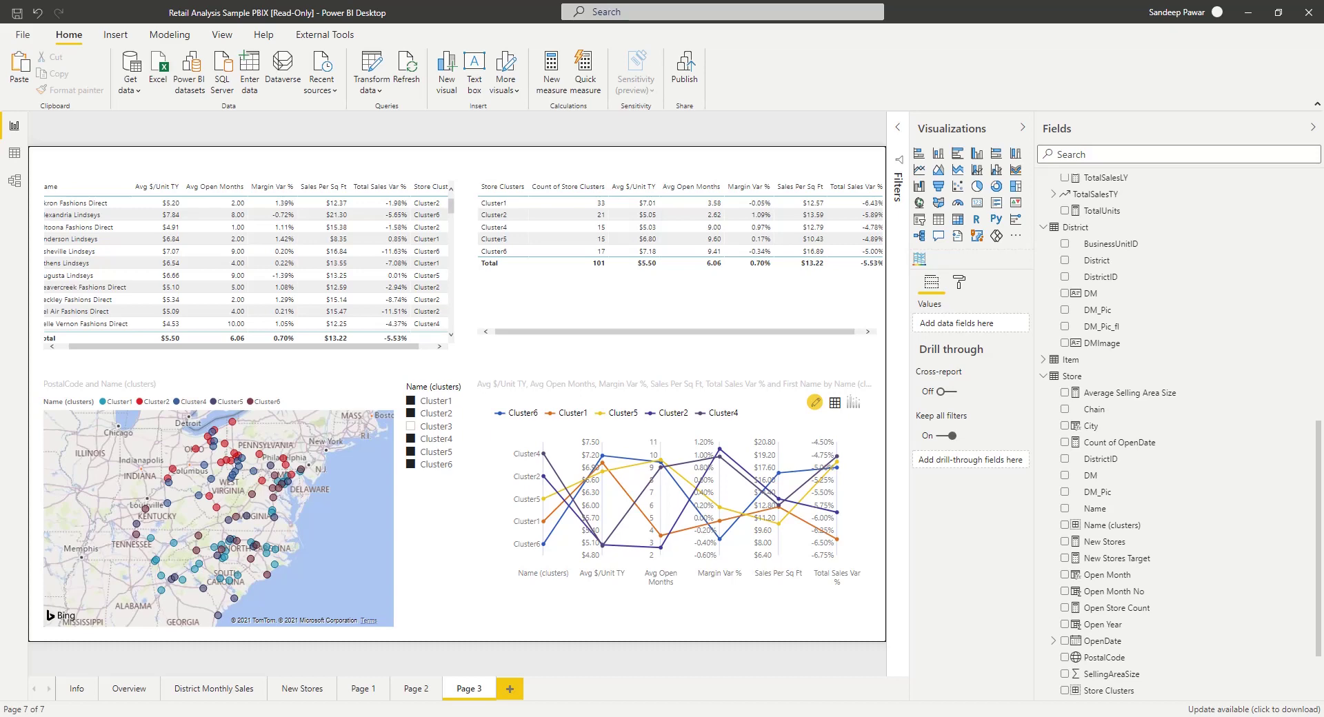
- Add a new Page 4 with a resized table listing store Name
click(509, 689)
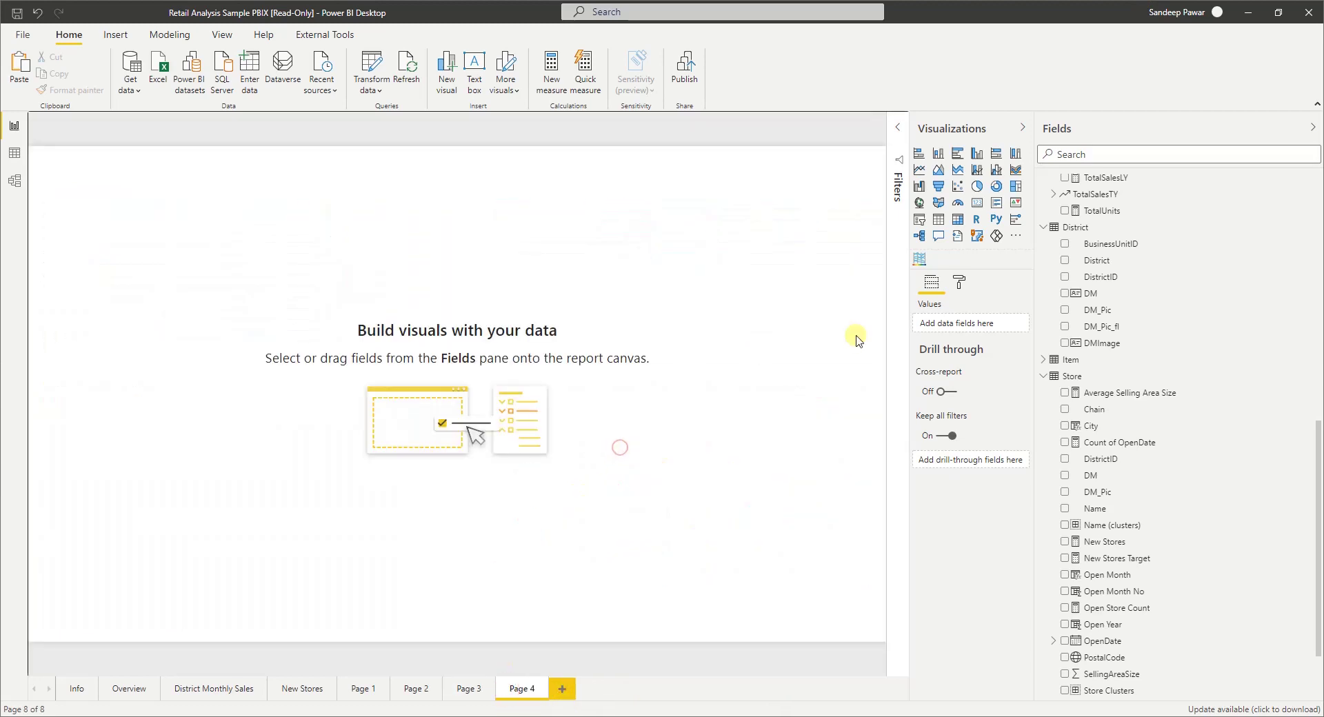
drag(1122, 508, 960, 279)
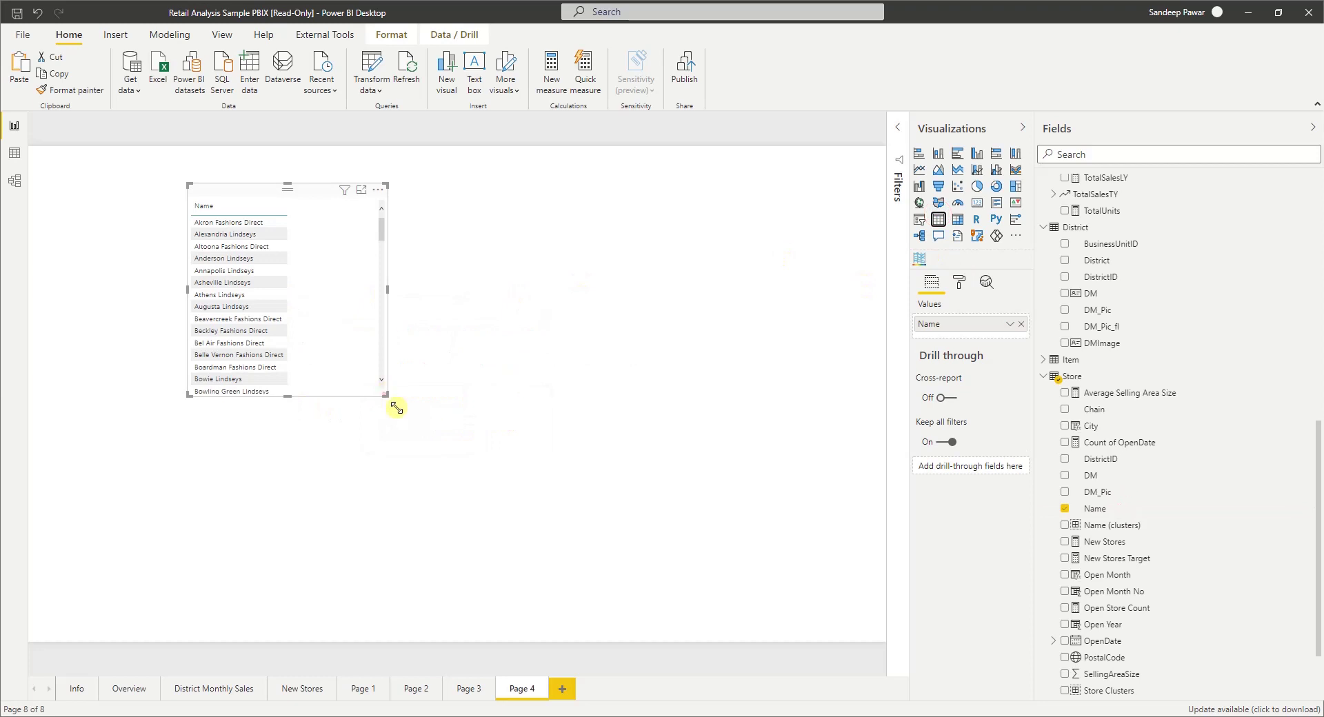
drag(396, 407, 699, 618)
scroll(1214, 607, down, 3)
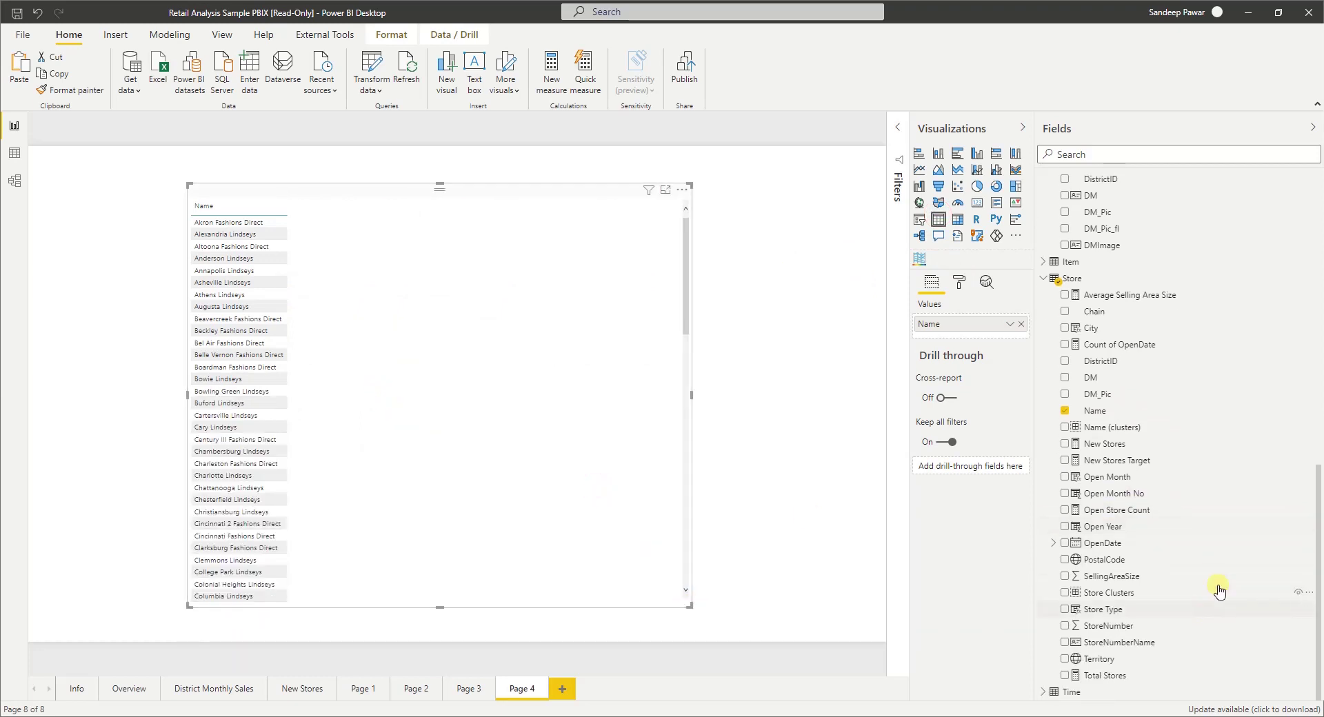
- Add Open Month, SellingAreaSize and StoreNumber columns to the store table
drag(1127, 478, 410, 441)
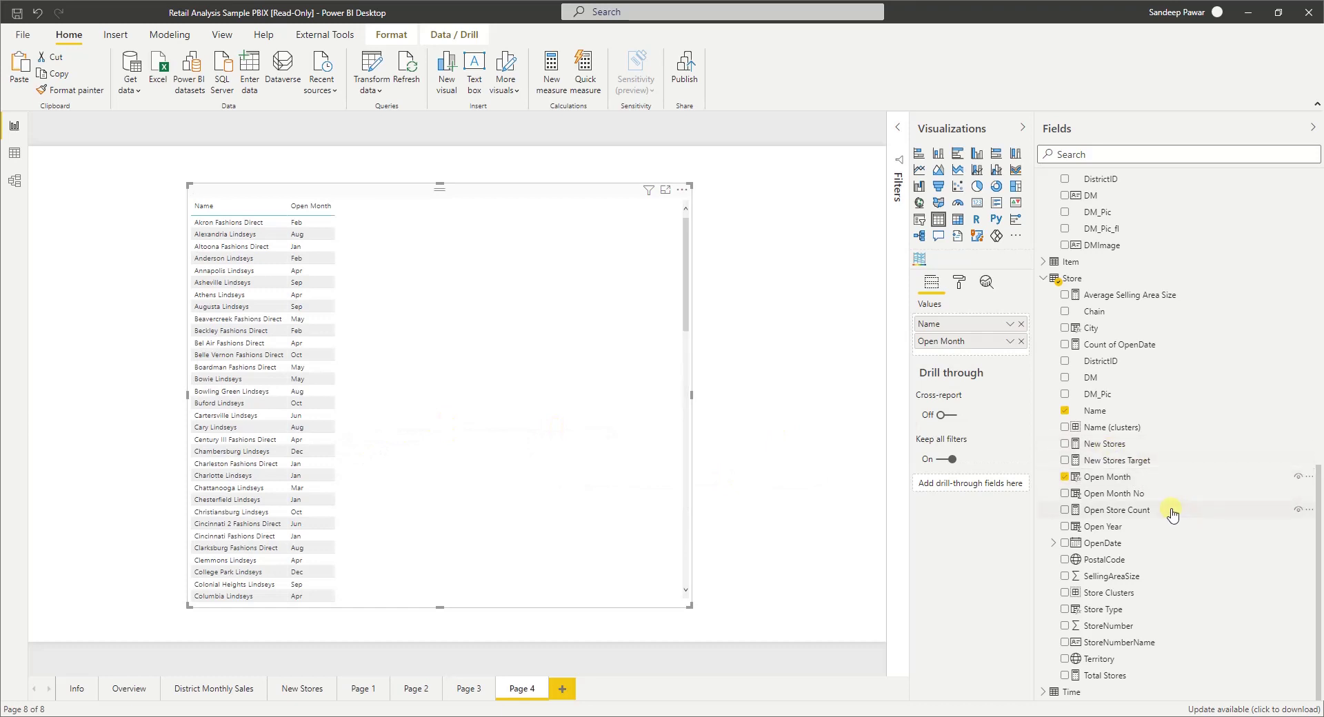
mouse_move(1172, 514)
mouse_down()
mouse_move(443, 464)
mouse_move(600, 516)
mouse_move(1173, 510)
mouse_up()
drag(1142, 577, 467, 482)
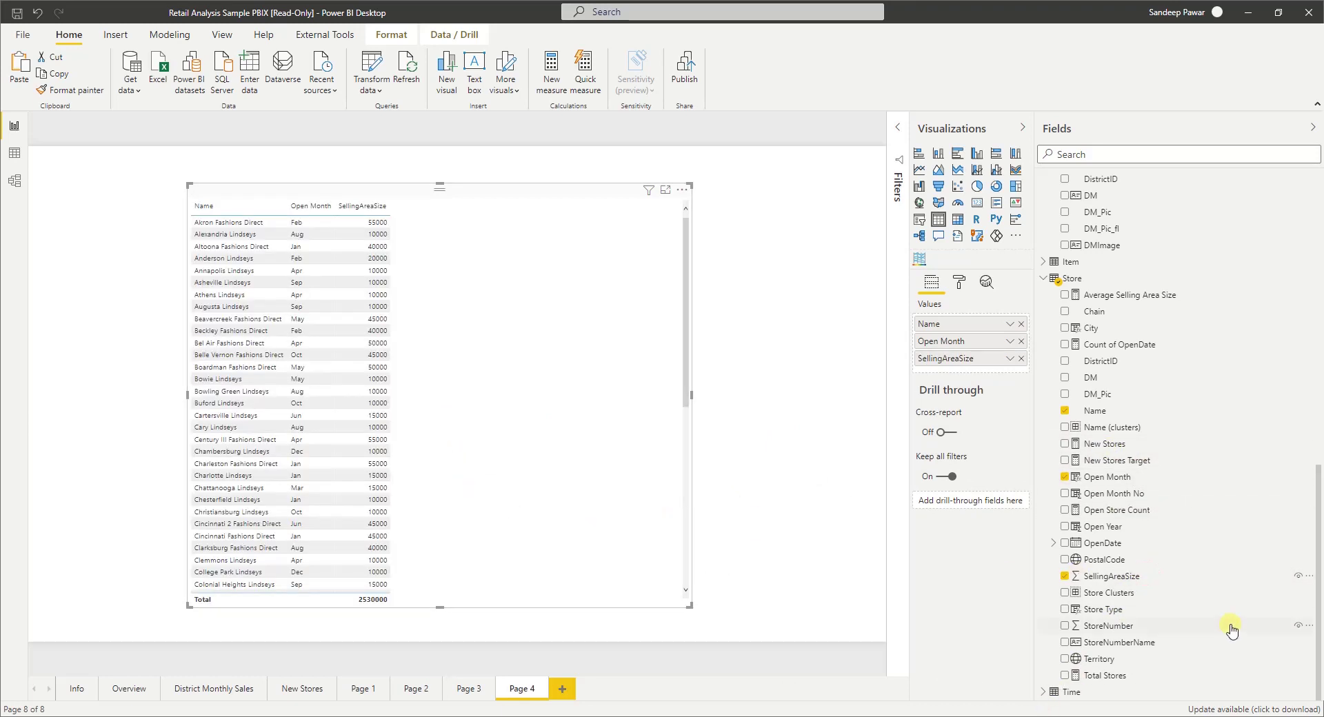
drag(1231, 631, 556, 498)
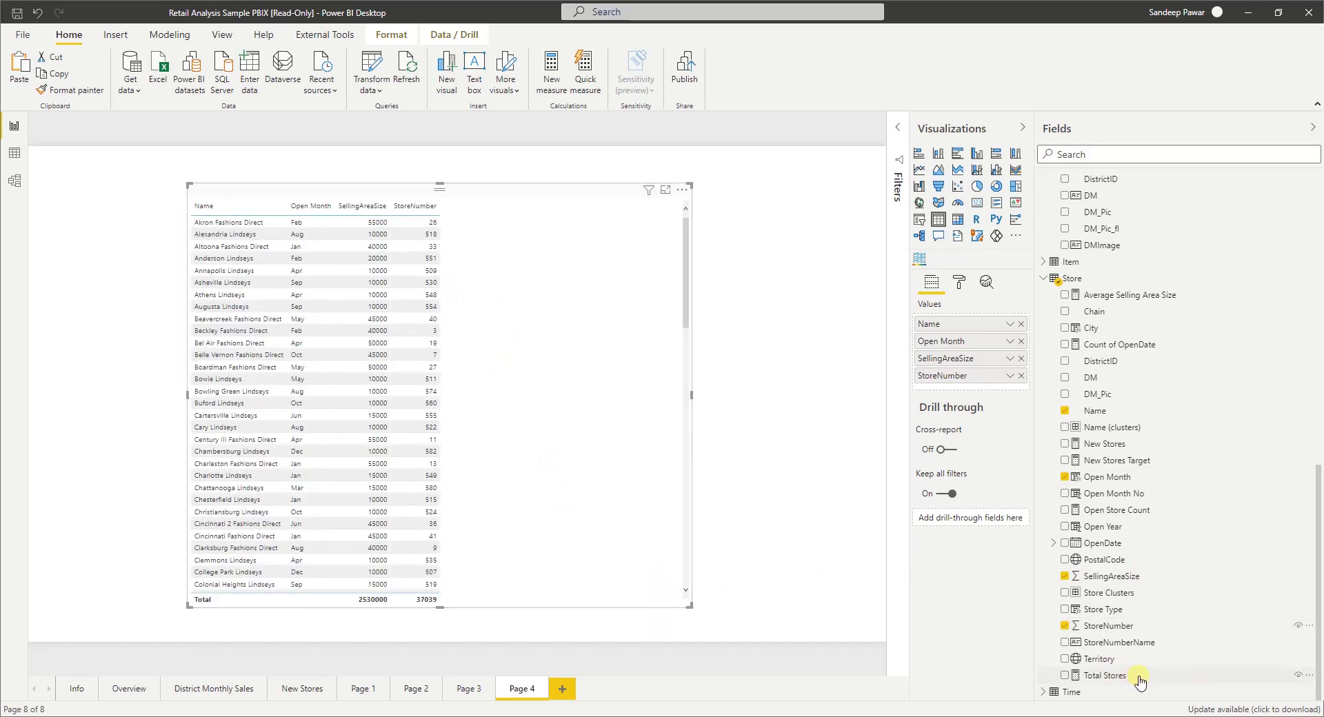
- Add Total Stores to the table, then try Automatically find clusters and dismiss the too-many-fields error
drag(1139, 681, 1142, 681)
drag(1144, 681, 489, 435)
click(691, 186)
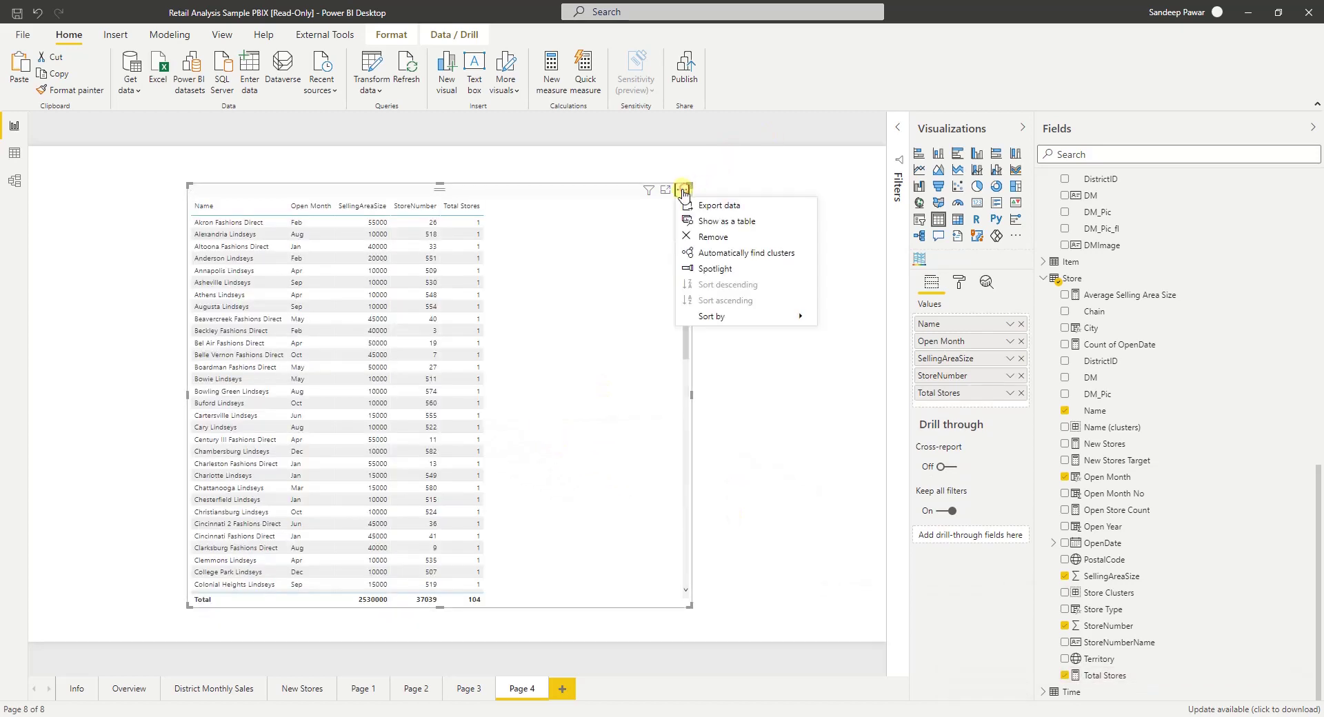
click(729, 253)
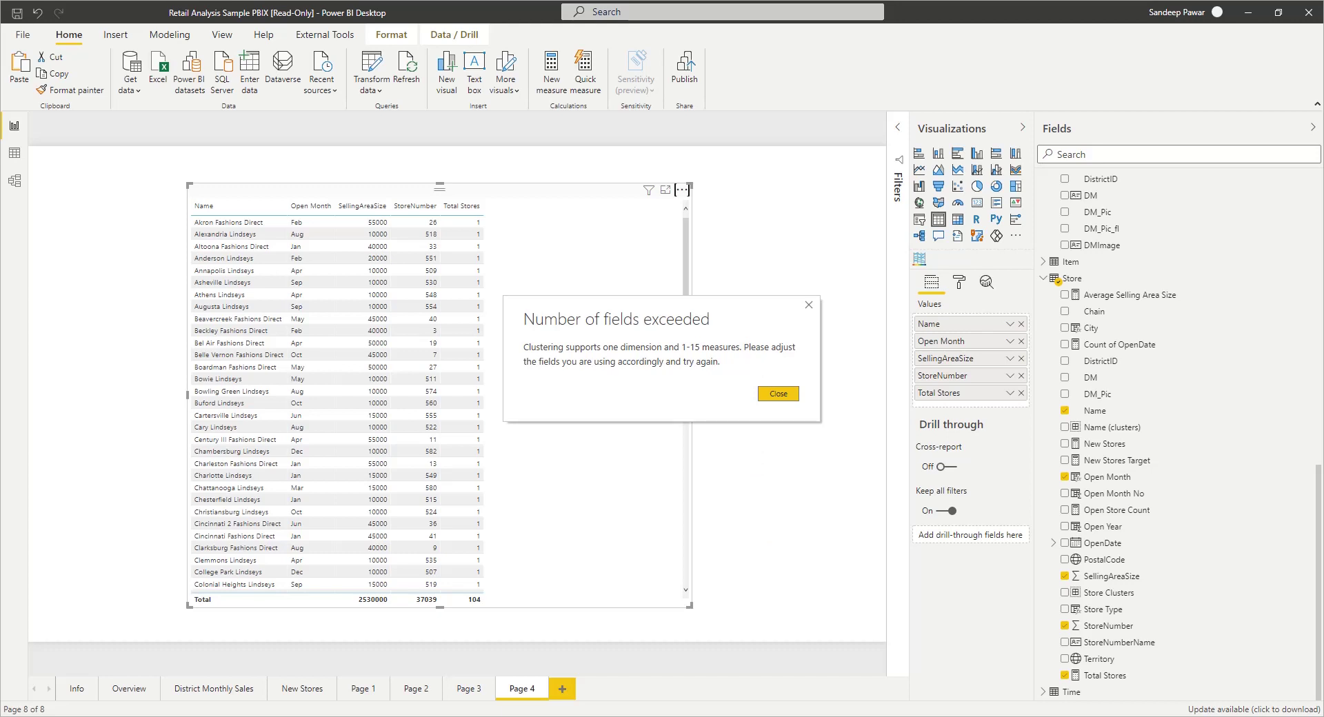
click(775, 394)
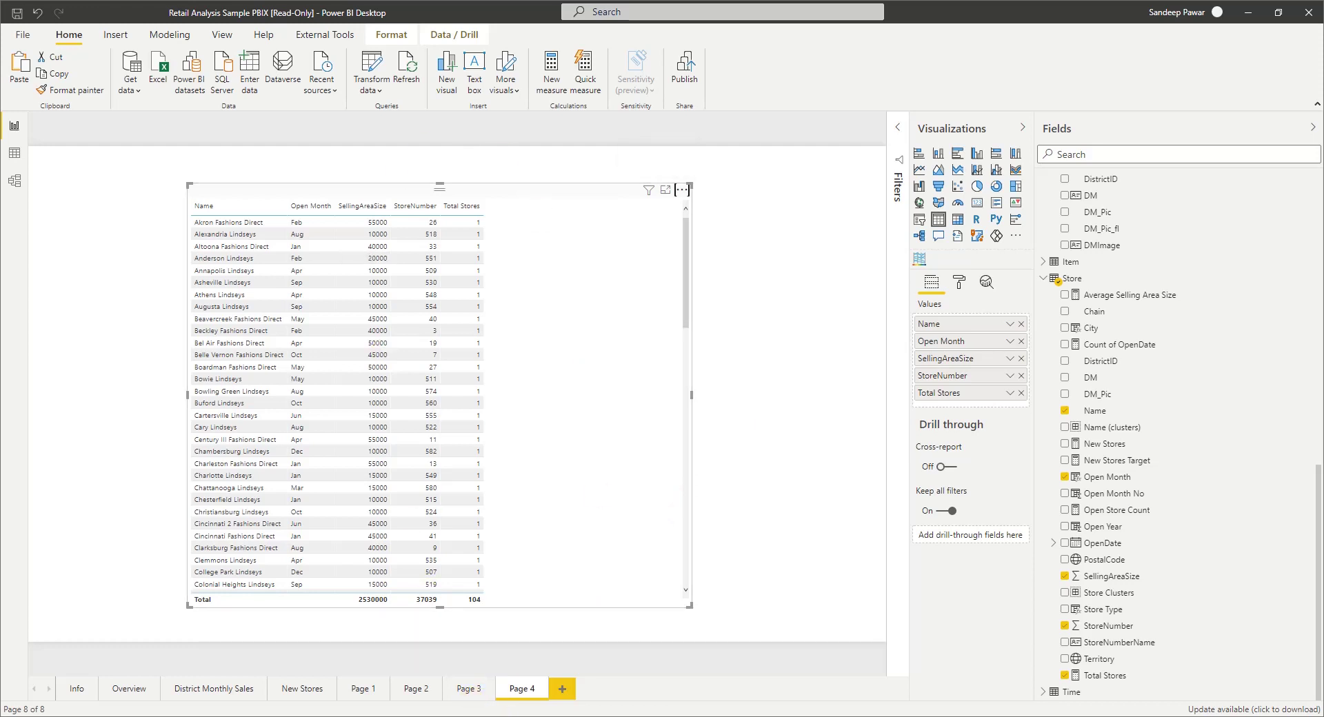
- Select Page 3's store table and review its fields down to the KPIS folder
click(469, 688)
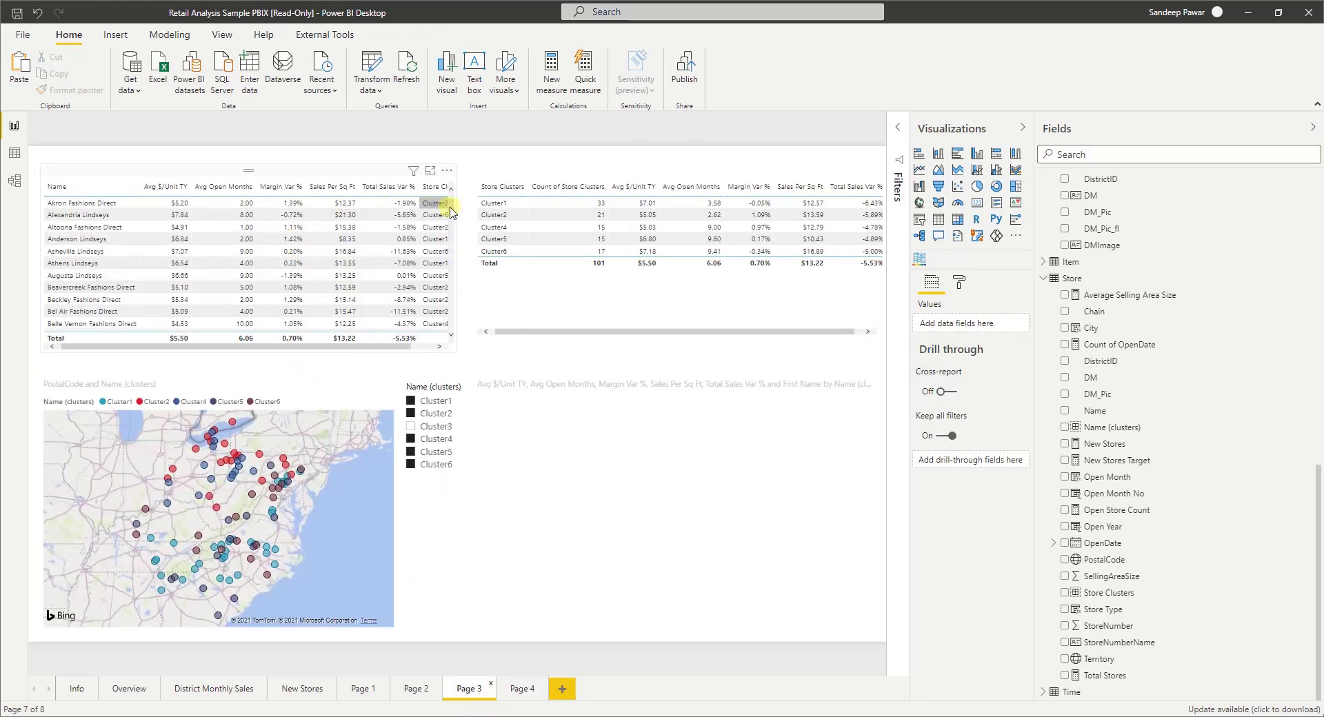
click(453, 188)
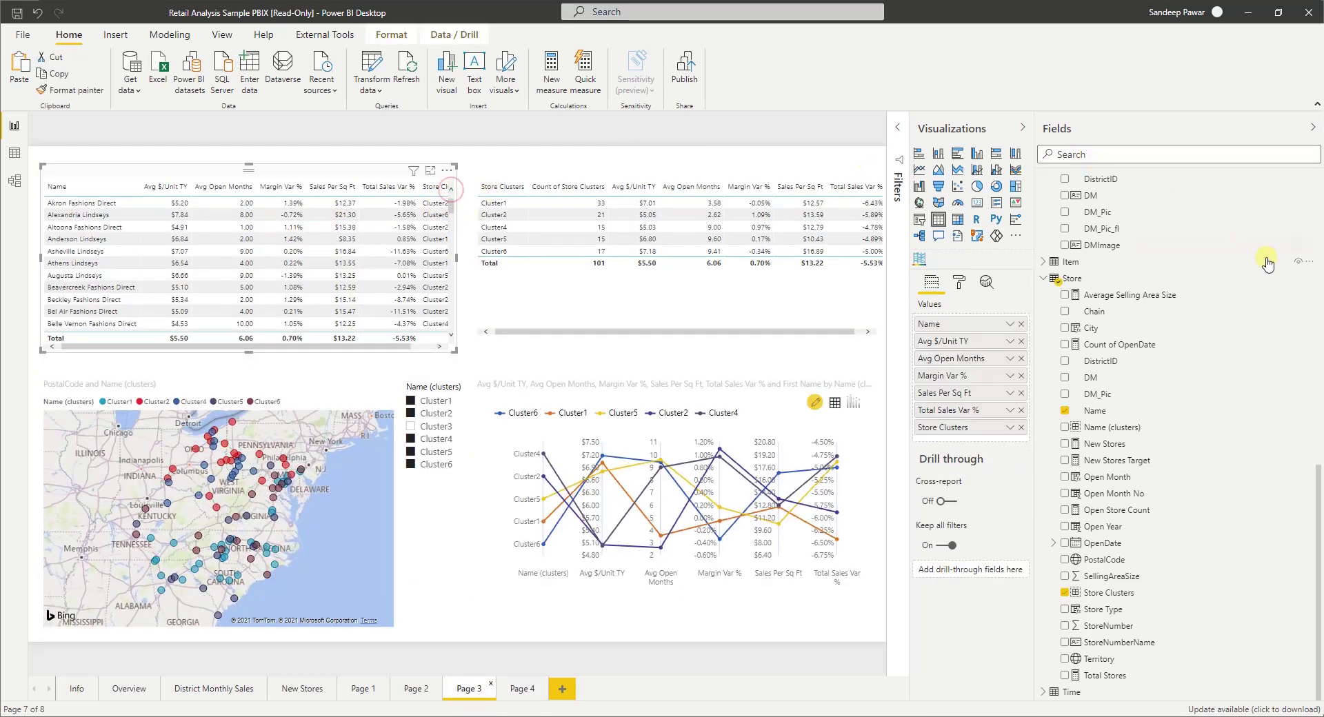
scroll(1268, 264, down, 10)
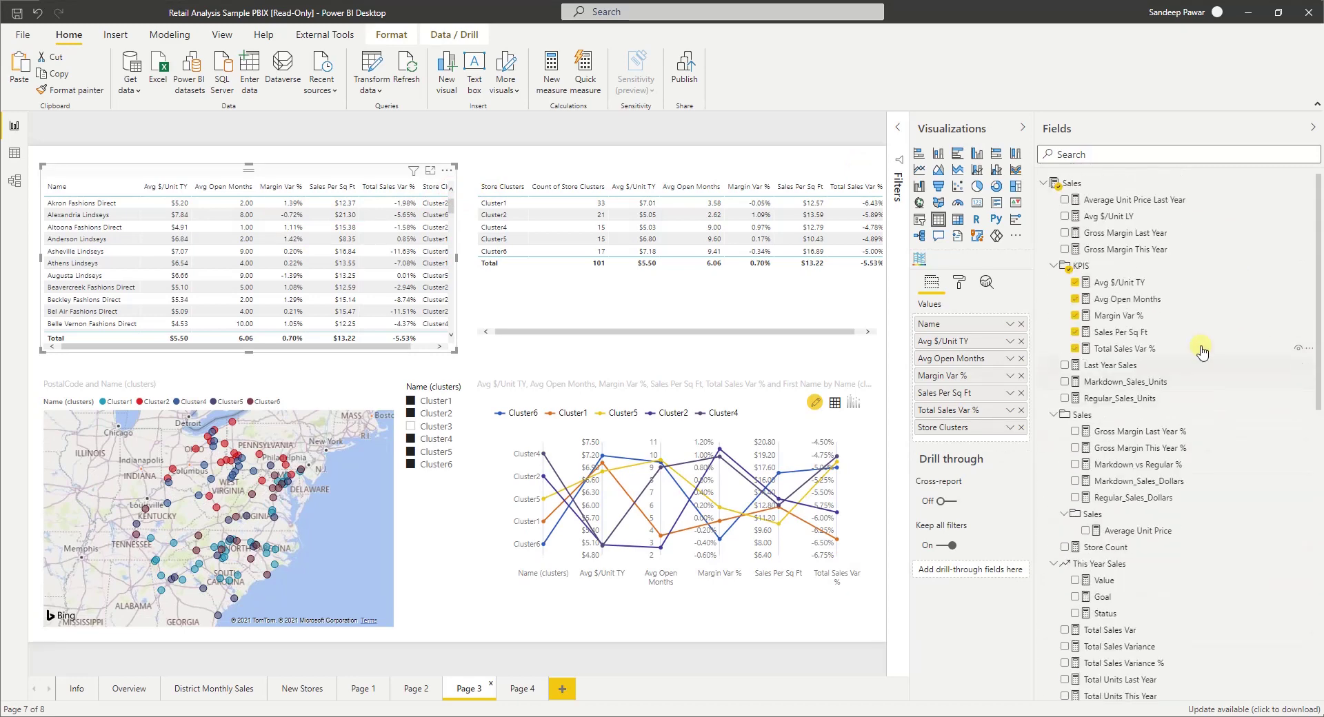